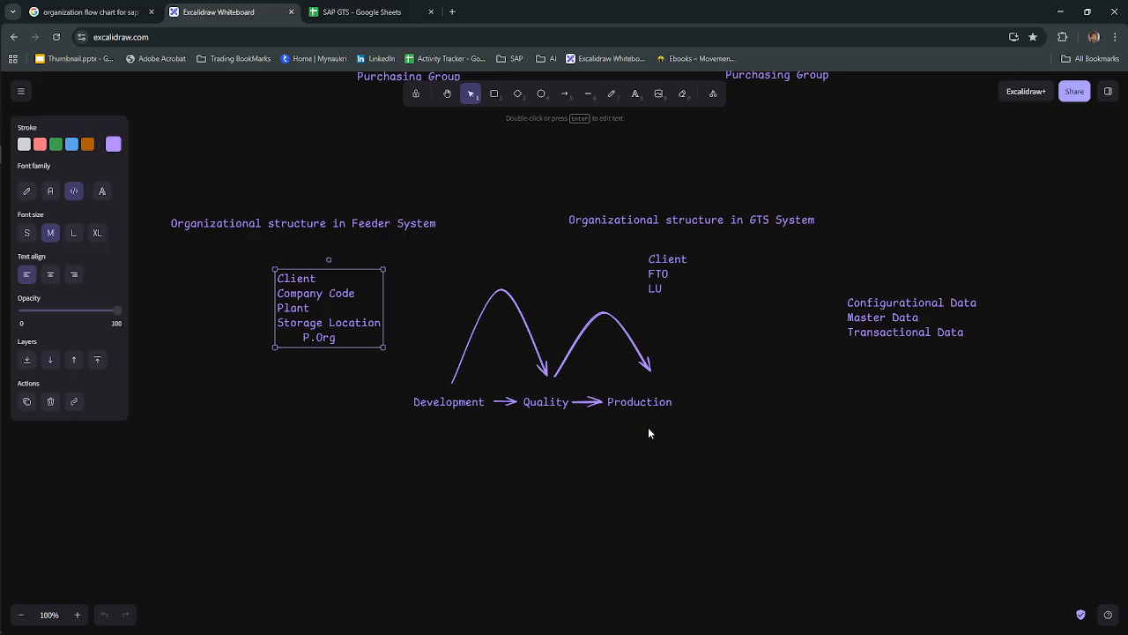
Step: Switch from the whiteboard to the SAP Easy Access window
scroll(649, 433, up, 3)
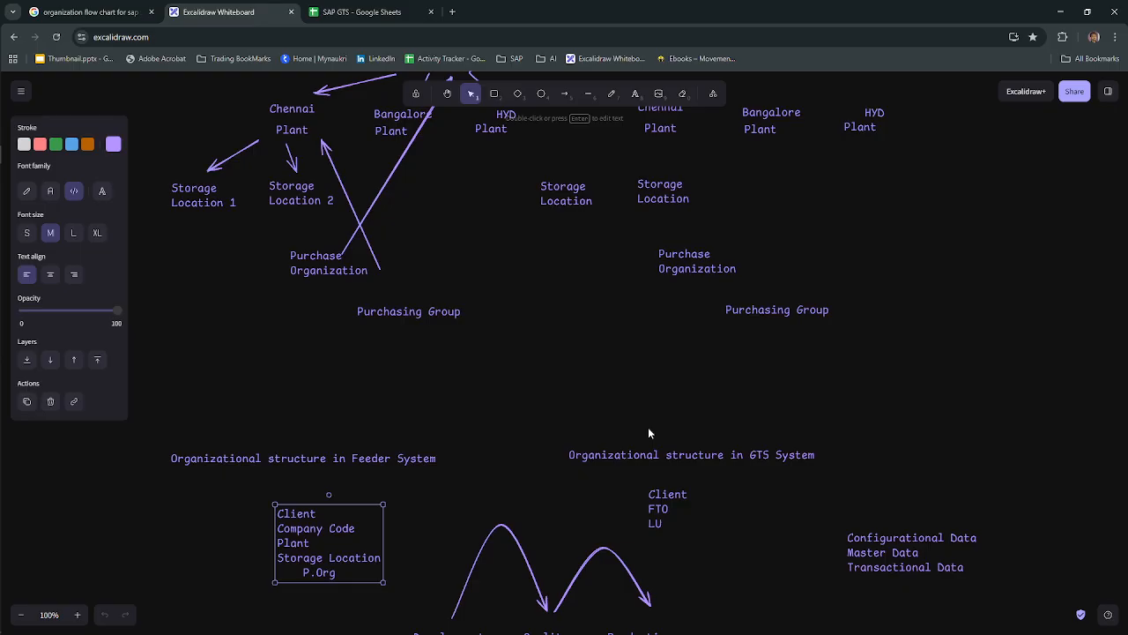
key(alt+Tab)
key(alt+Tab)
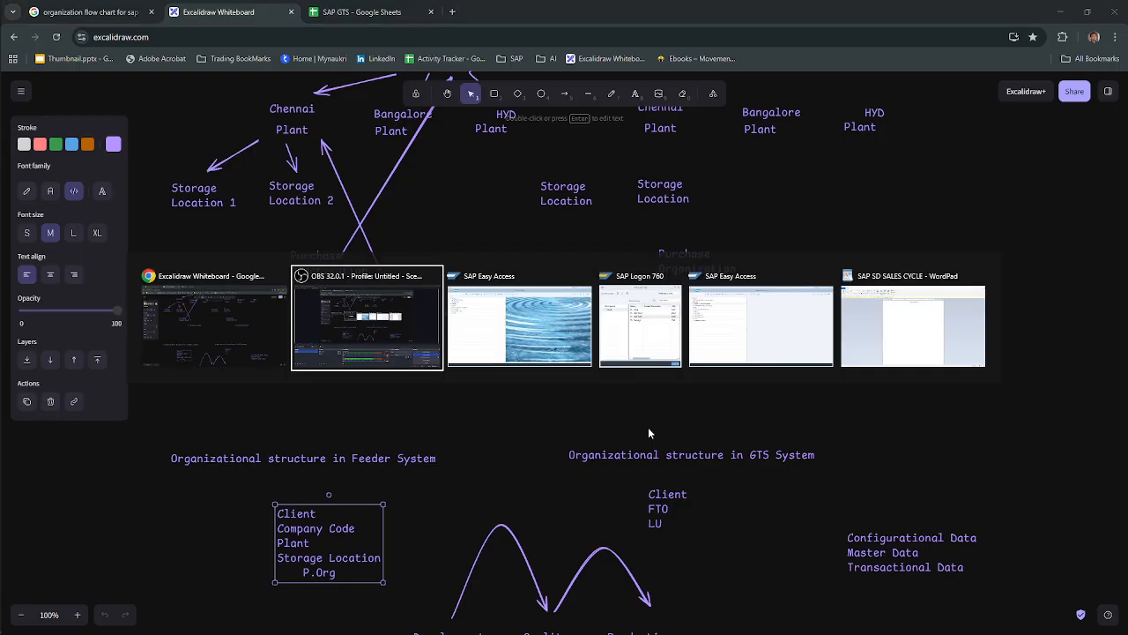
key(alt+Tab)
key(alt+Tab)
key(alt+Tab)
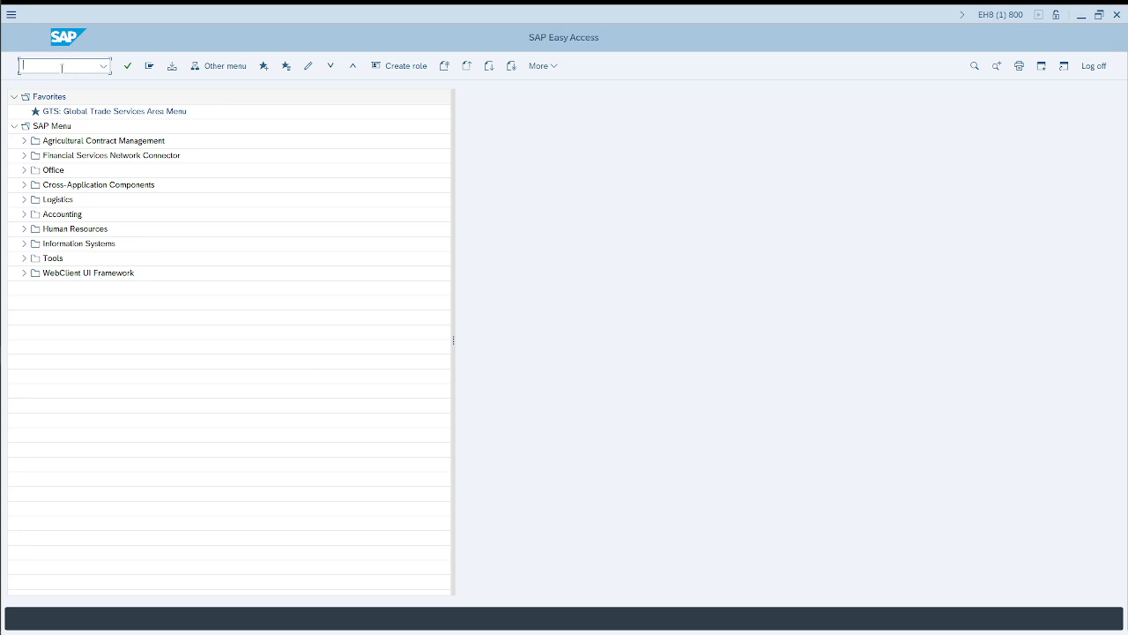
Step: Switch to the browser's Google tab and search for "how to define plantin sap mm"
key(alt+Tab)
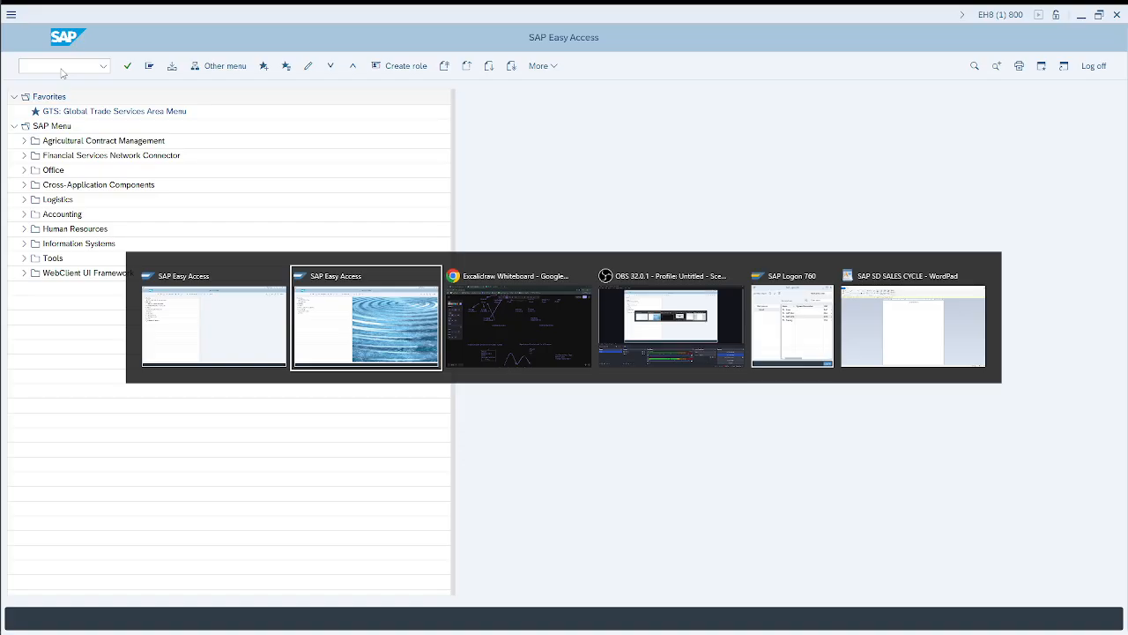
key(alt+Tab)
click(89, 12)
click(162, 38)
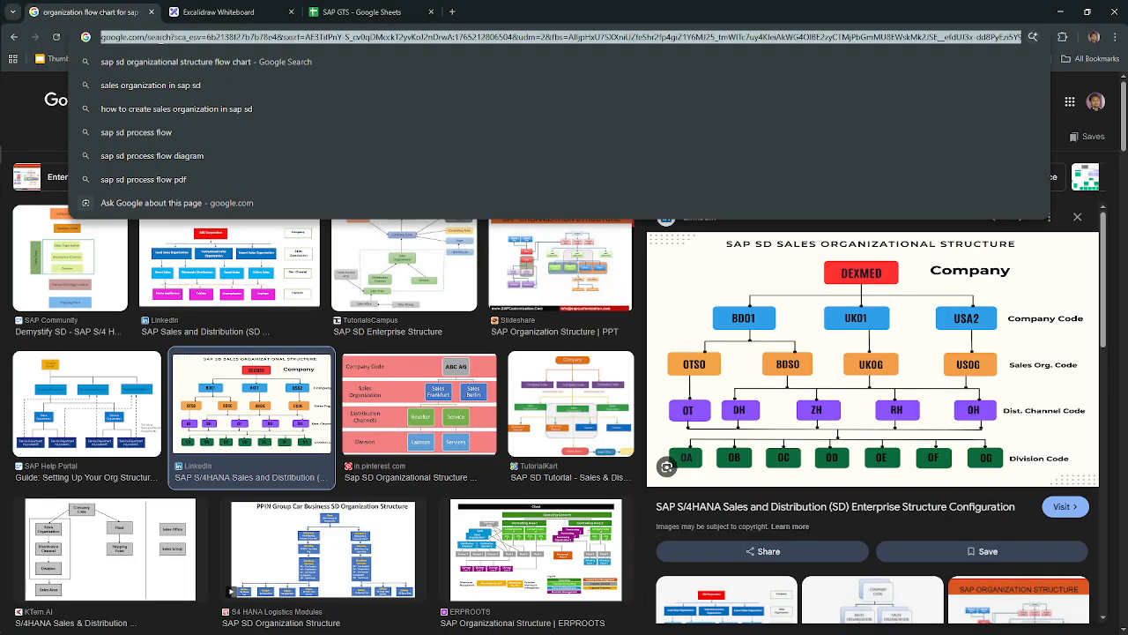
text(pl)
key(BackSpace)
key(BackSpace)
text(w)
key(BackSpace)
key(BackSpace)
text(h)
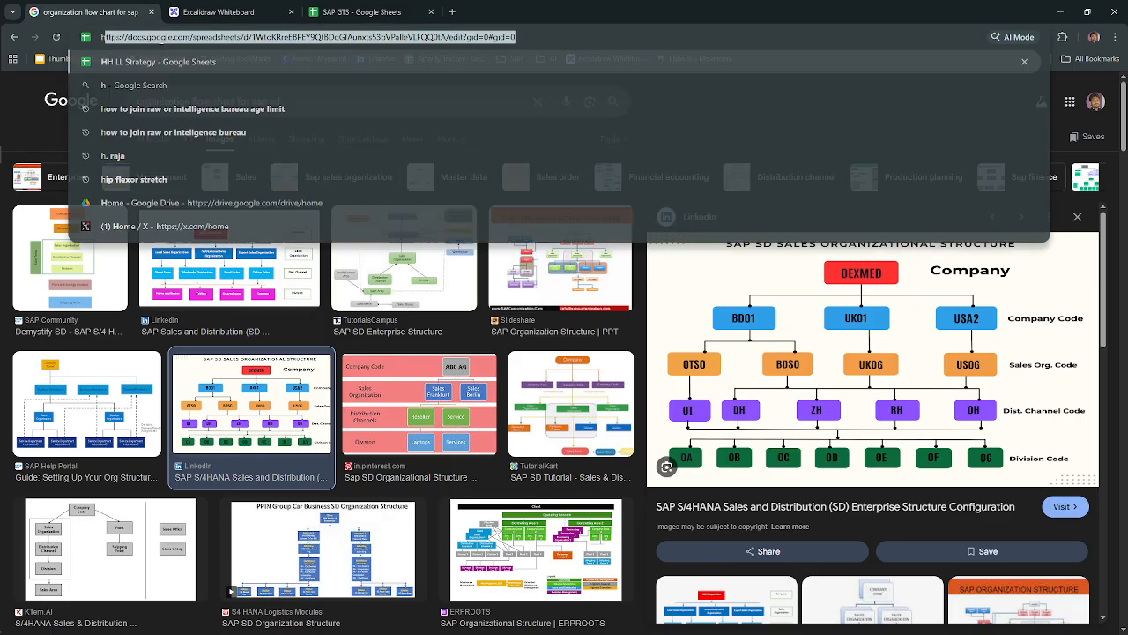
text(ow to dfei)
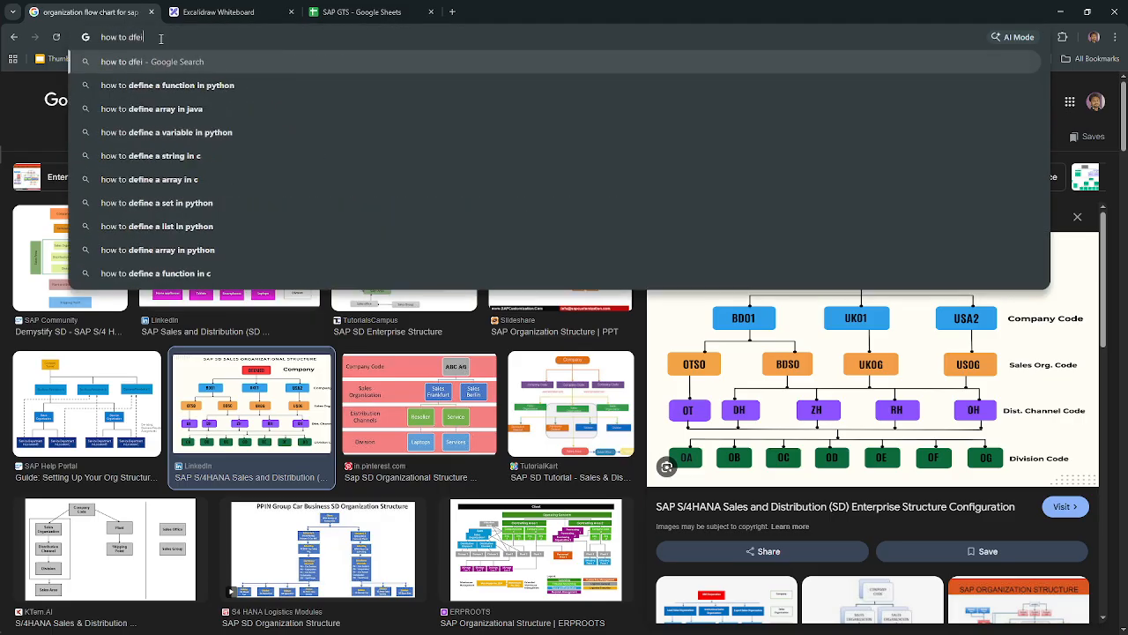
key(BackSpace)
key(BackSpace)
key(BackSpace)
text(efine p)
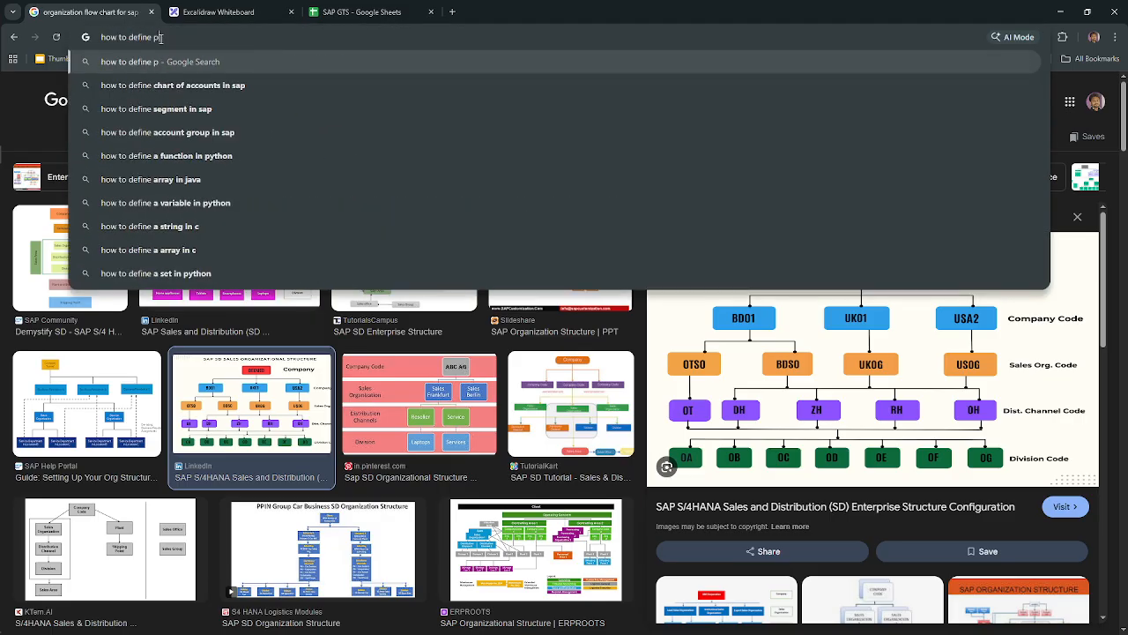
text(lantin sap m)
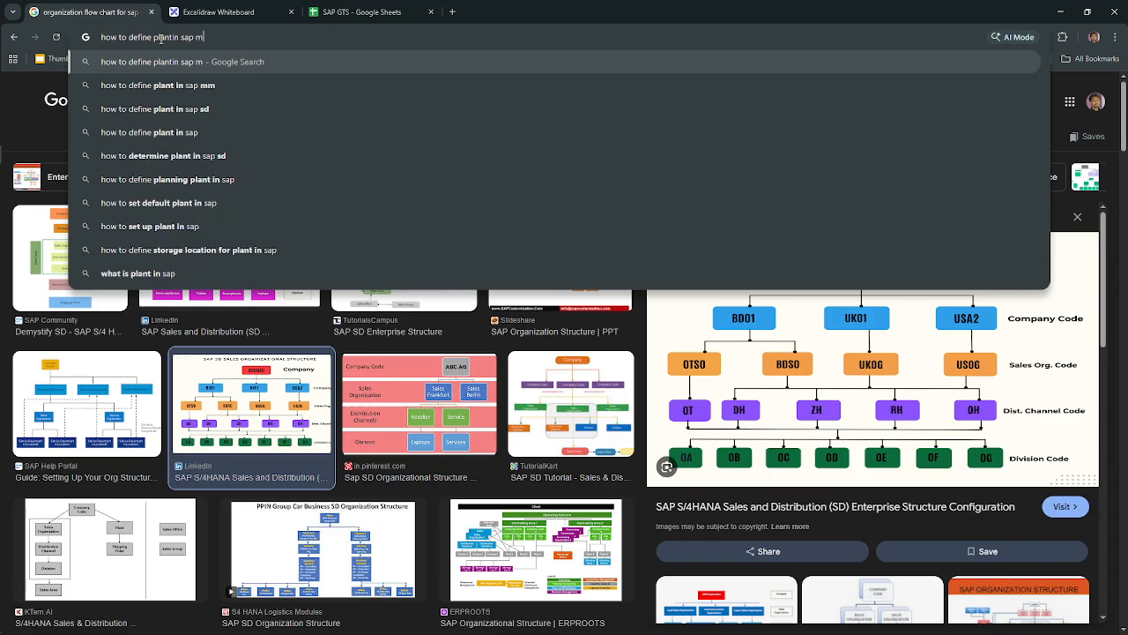
text(m)
key(Return)
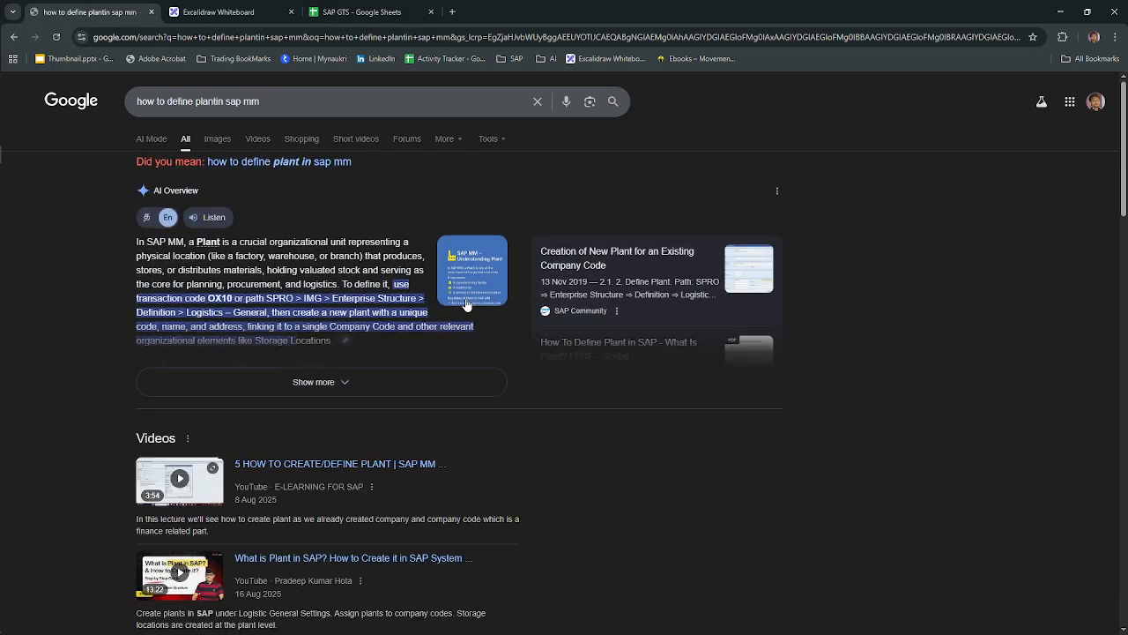
Step: Copy transaction code OX10 from the expanded AI Overview and run it in SAP Easy Access
click(313, 383)
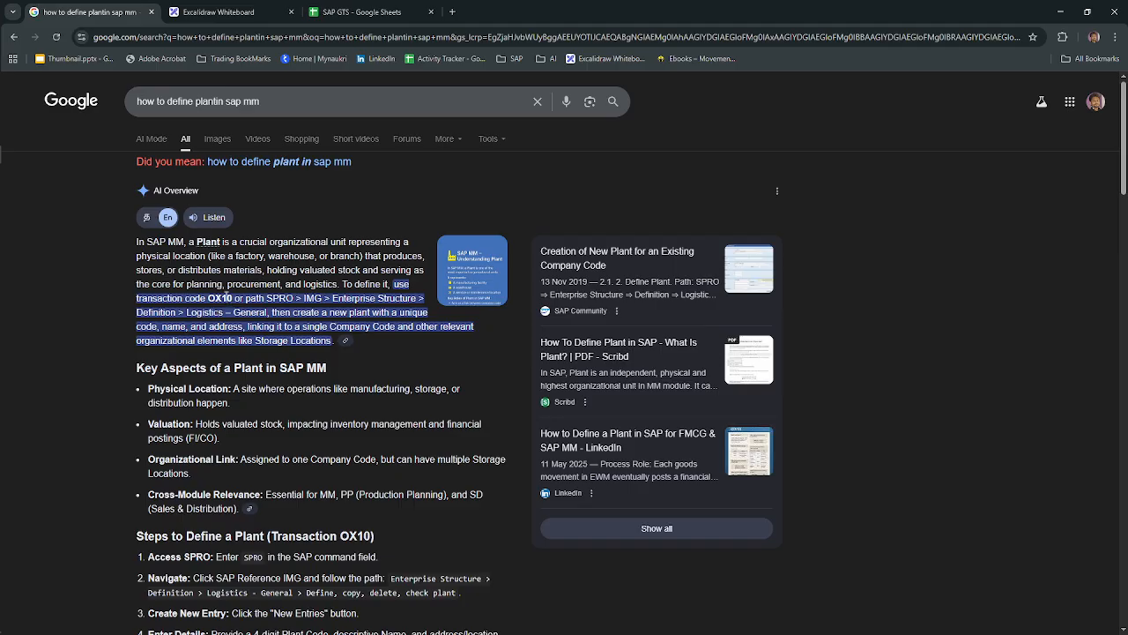
double_click(221, 298)
key(ctrl+c)
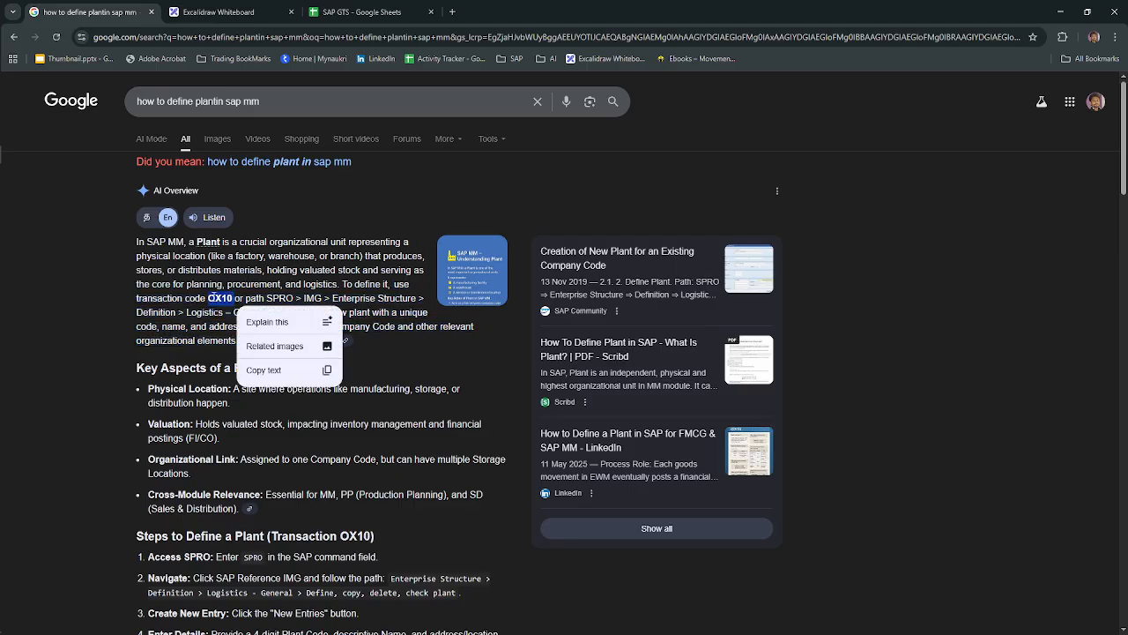
key(alt+Tab)
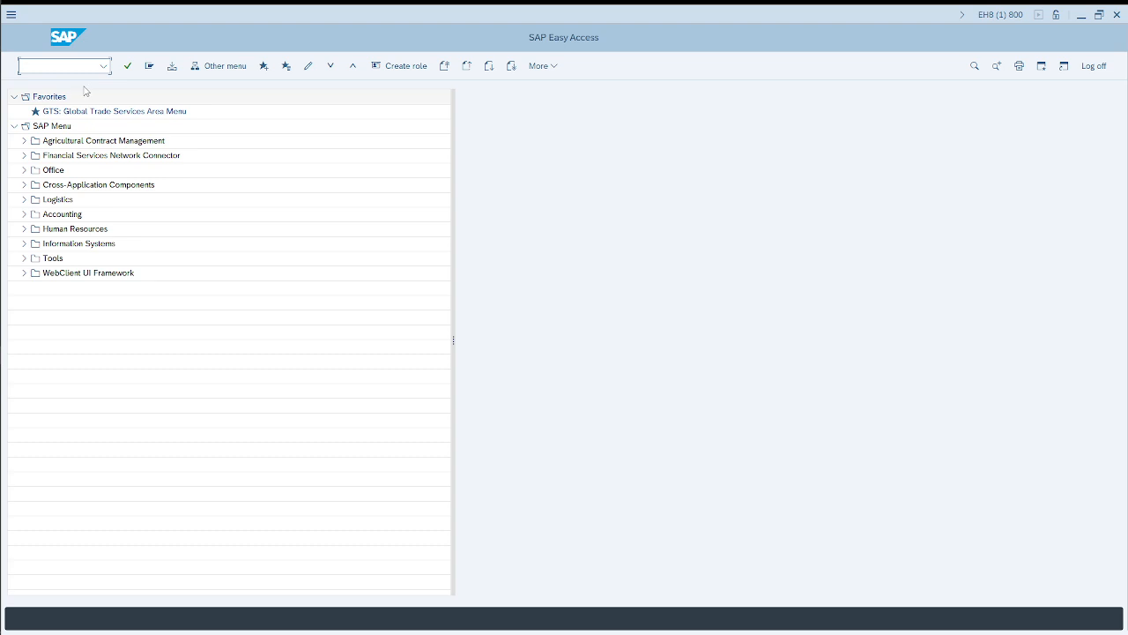
key(ctrl+v)
key(Return)
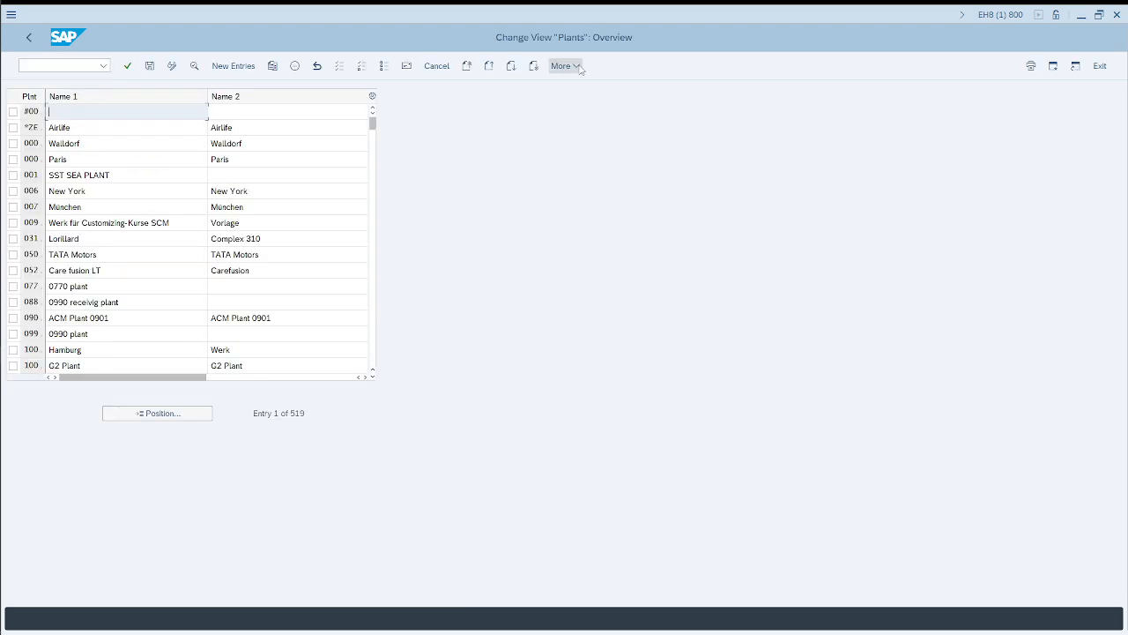
Step: Widen the plant code column in the Plants overview and highlight plant codes 0001 and *ZE1
double_click(45, 96)
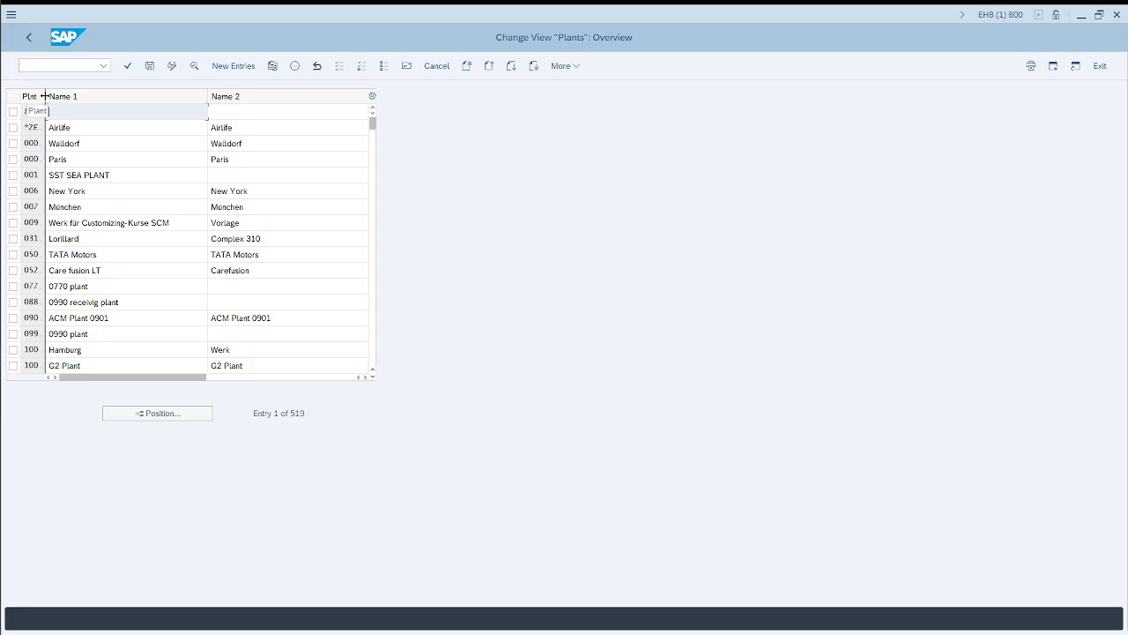
key(Down)
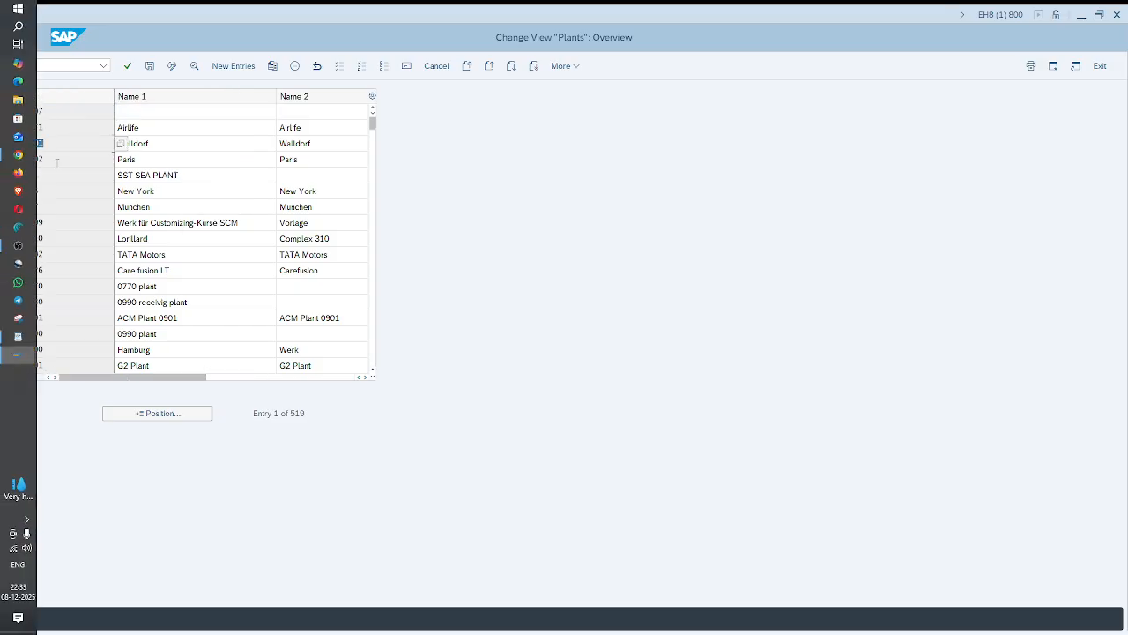
key(Down)
double_click(37, 129)
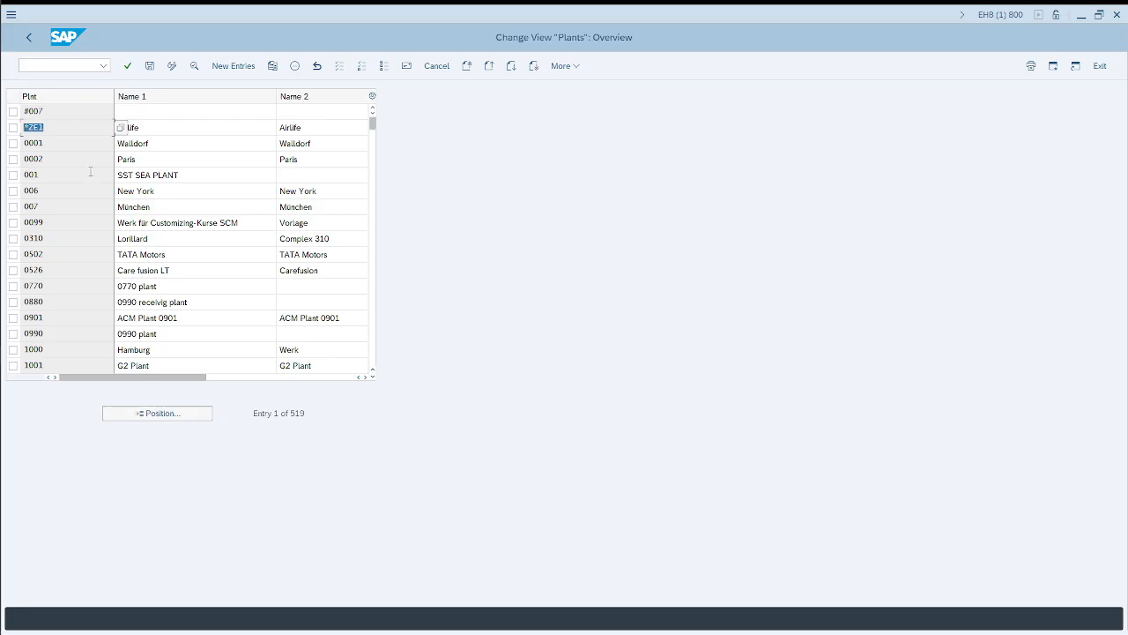
Step: Switch to the browser and review the AI Overview's instructions for defining a plant
key(alt+Tab)
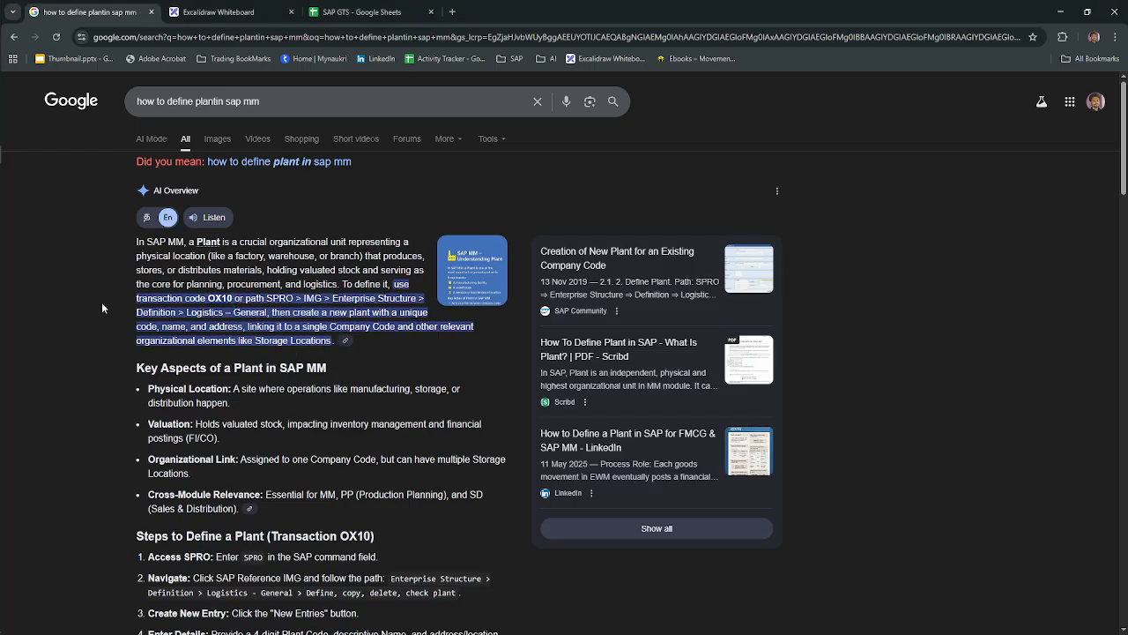
scroll(239, 381, down, 3)
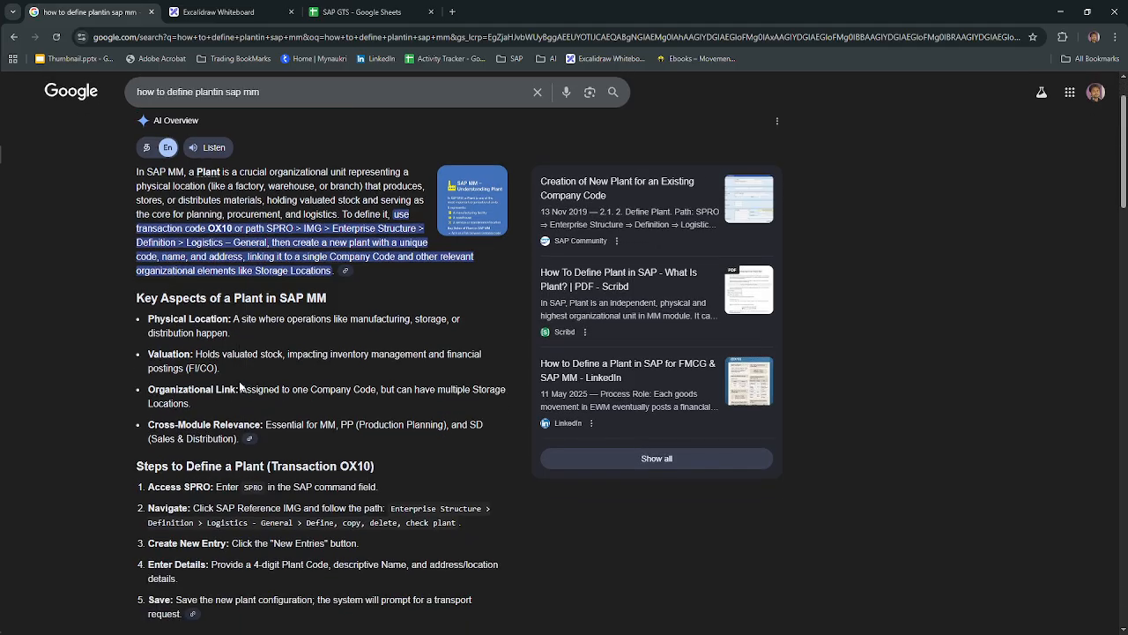
scroll(239, 380, up, 3)
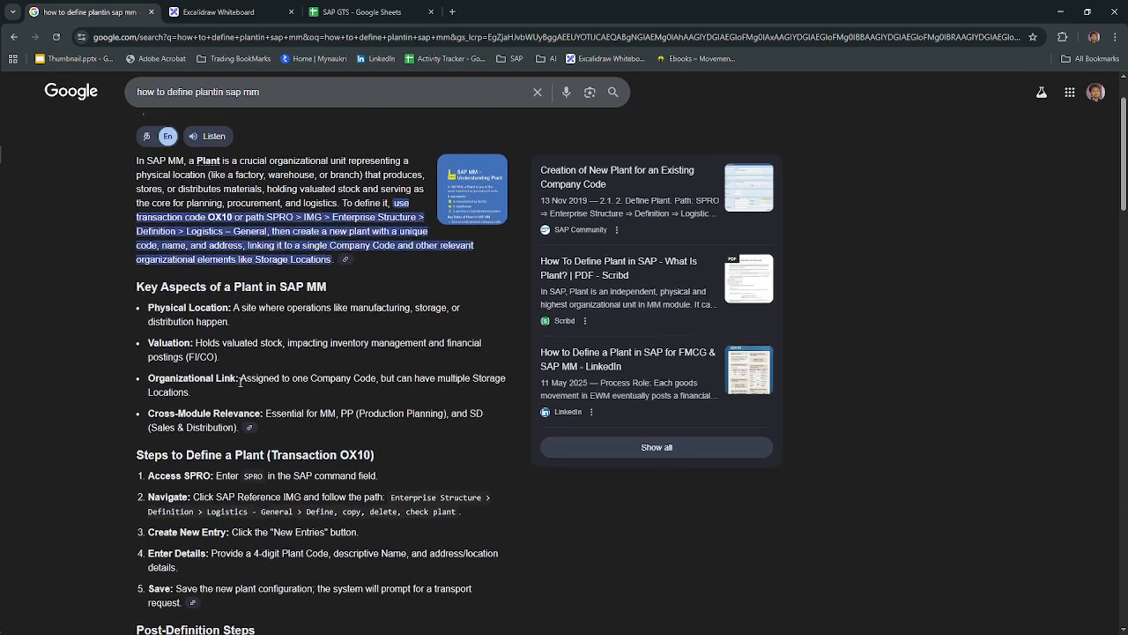
key(alt+Tab)
key(alt+Tab)
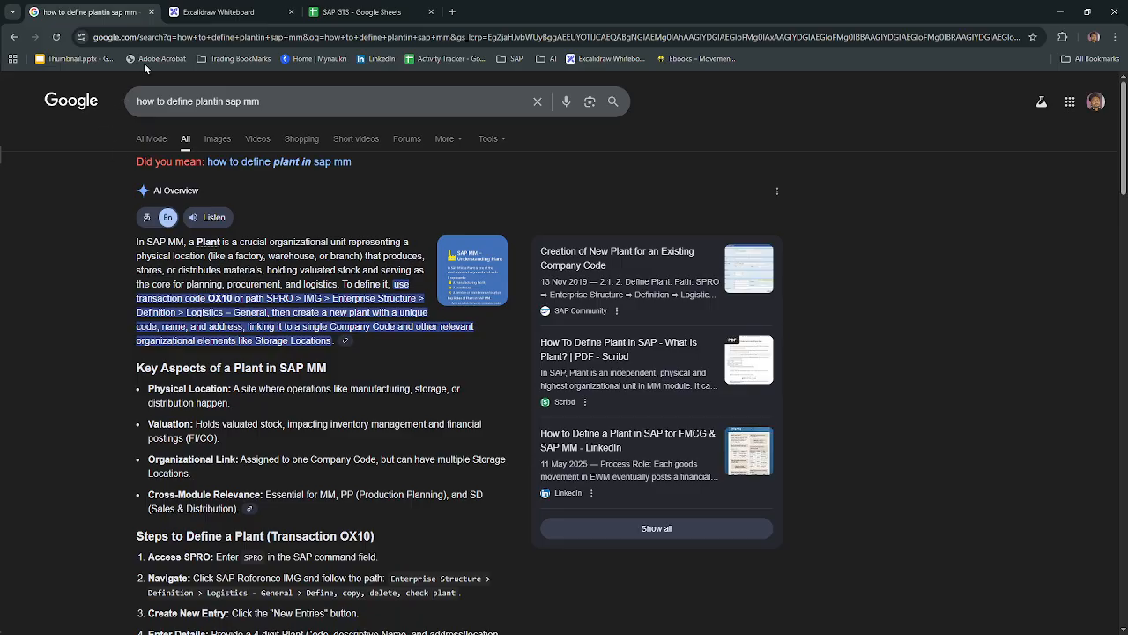
Step: Examine the link between the company code and the Chennai plant in the whiteboard's organisational flow chart, and return to the Google results
click(222, 12)
scroll(715, 312, up, 3)
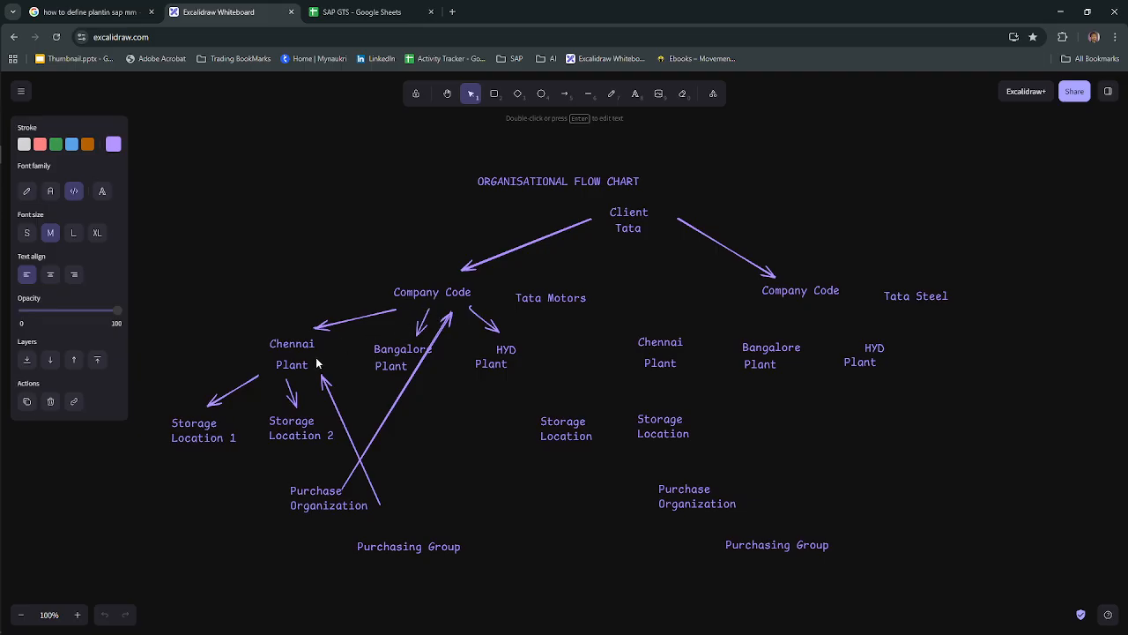
click(426, 292)
click(309, 373)
click(428, 297)
key(alt+Tab)
key(alt+Tab)
key(ctrl+shift+Tab)
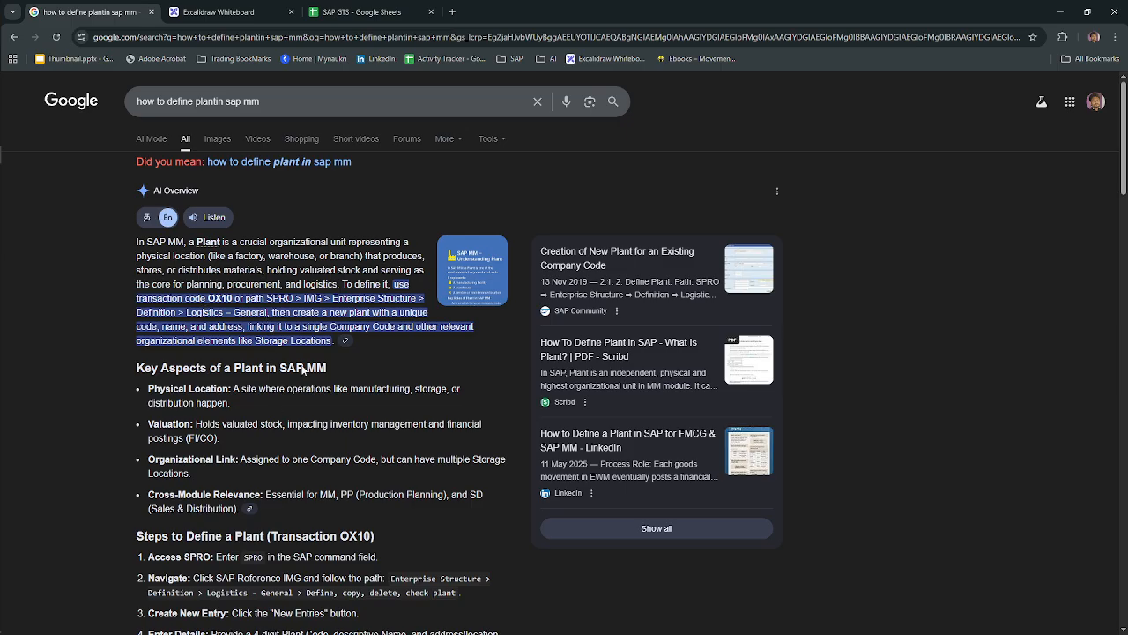
Step: Switch to SAP, run /nspro and display the SAP Customizing Implementation Guide
key(alt+Tab)
click(86, 67)
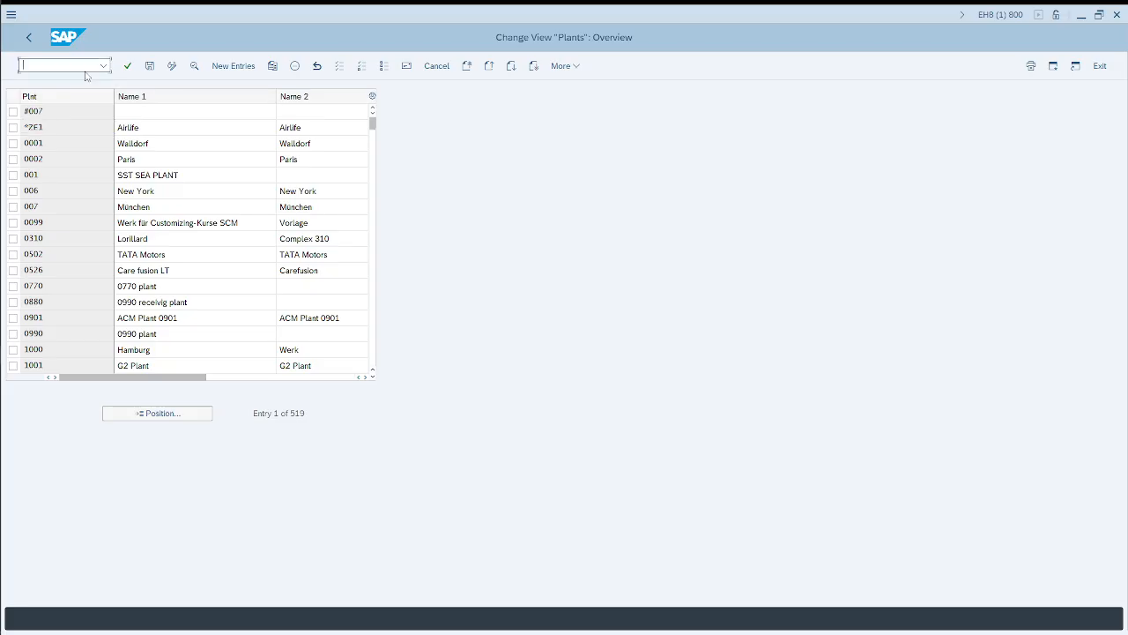
text(/nspro)
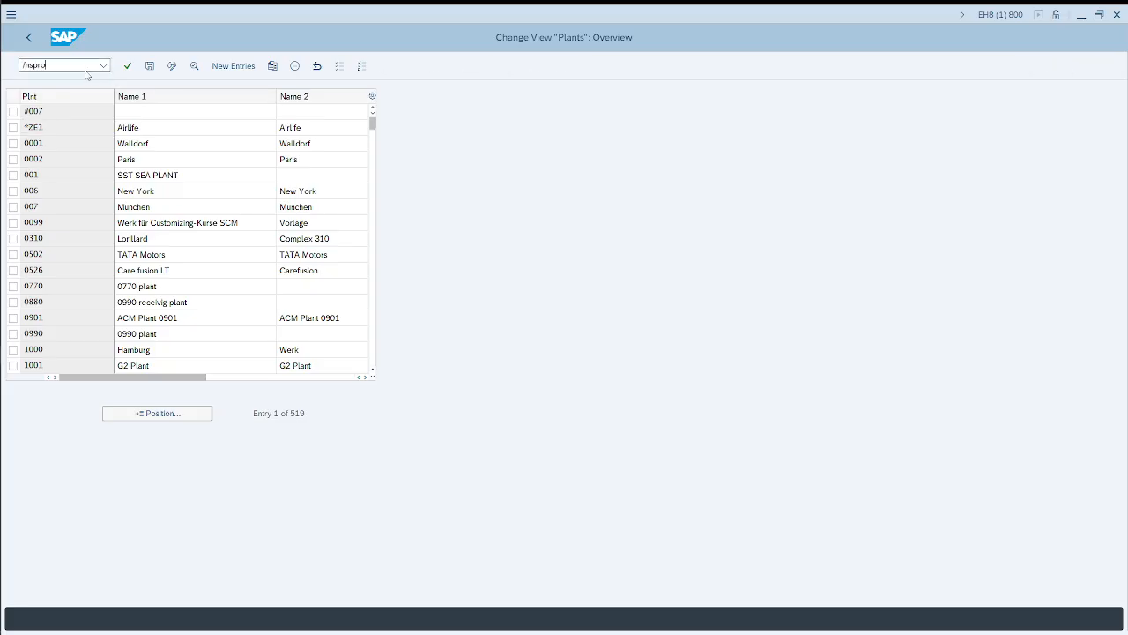
key(Return)
click(164, 74)
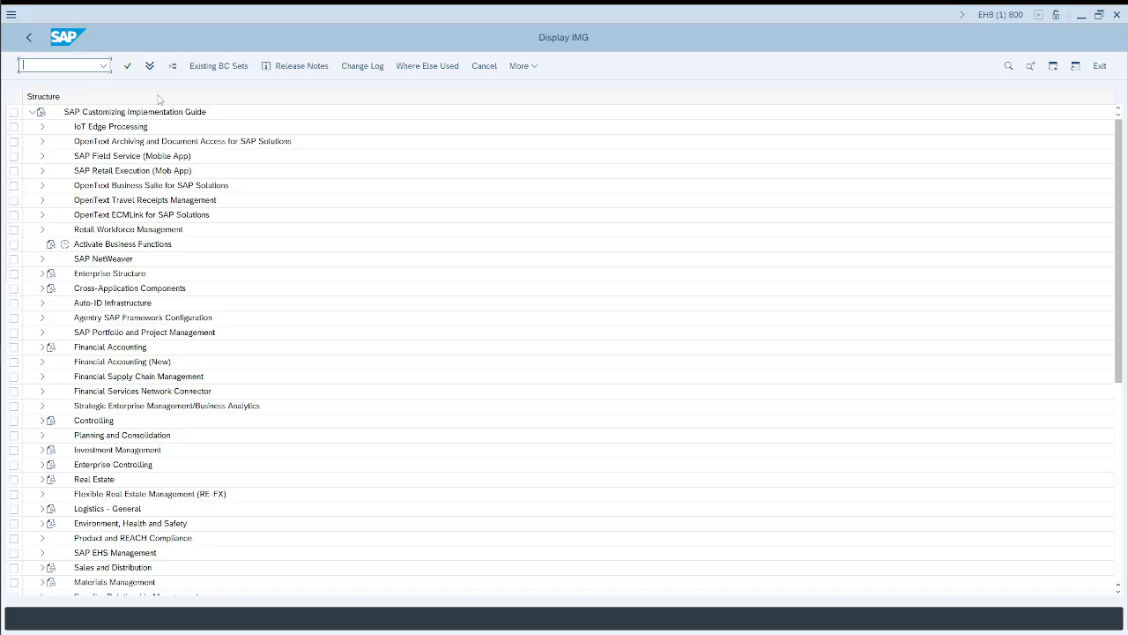
Step: Check the plant definition path in the Google results and expand Enterprise Structure > Definition > Logistics - General in the SAP guide
key(alt+Tab)
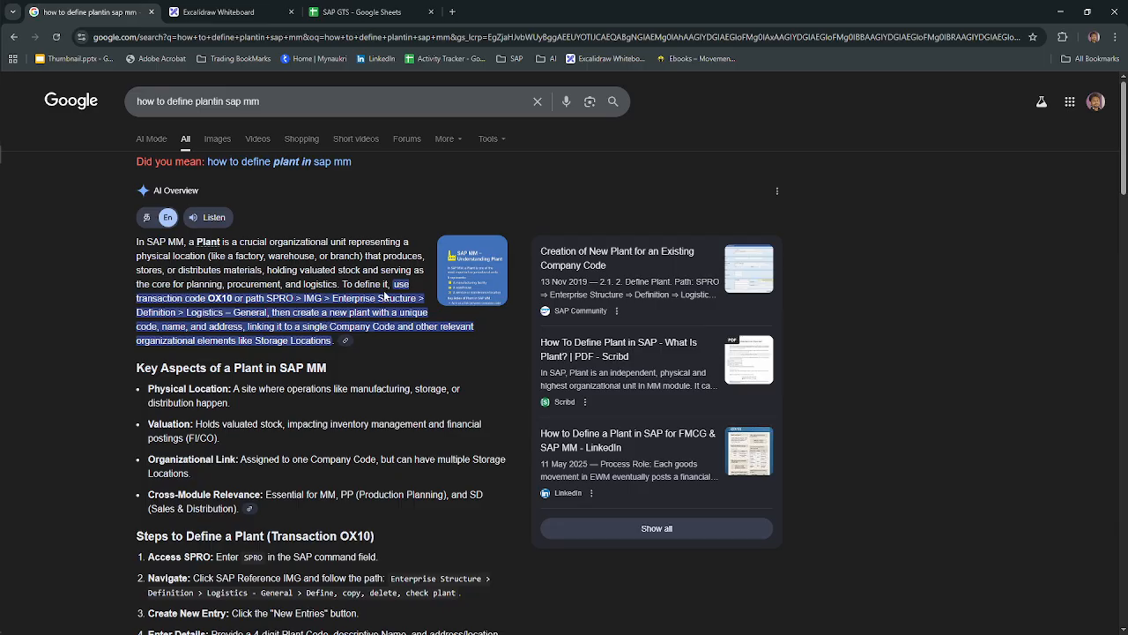
key(alt+Tab)
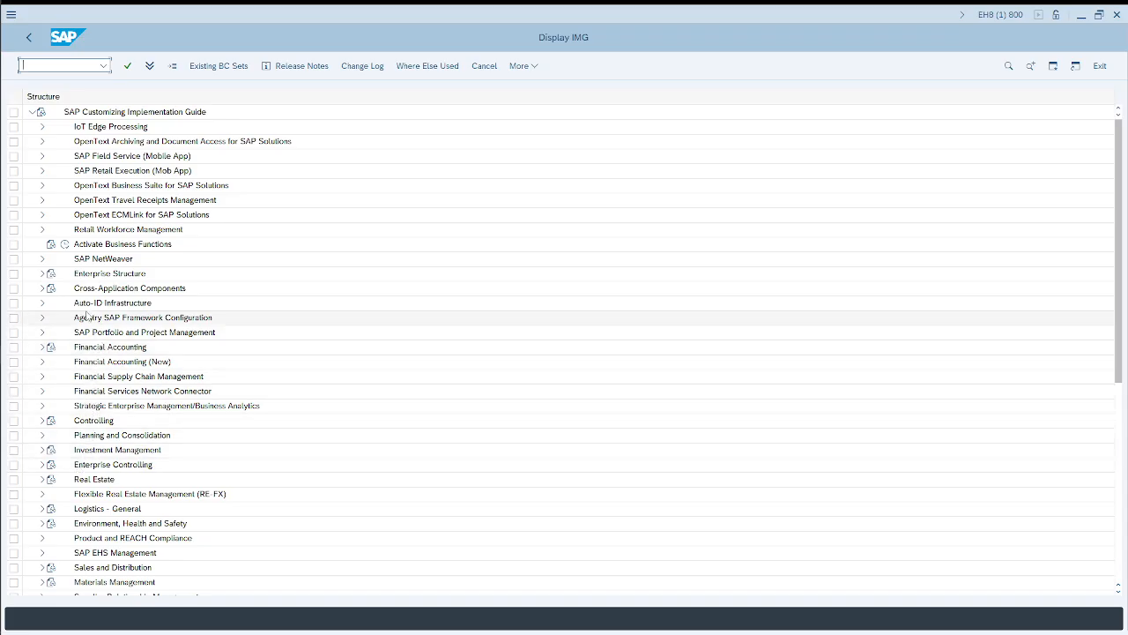
click(41, 274)
click(52, 302)
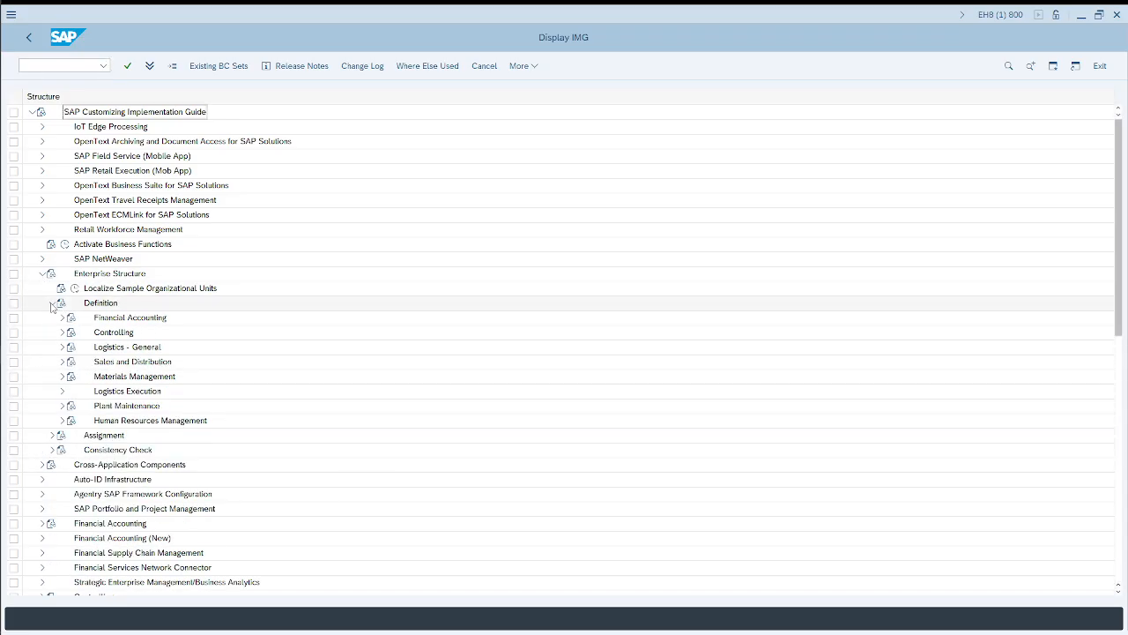
click(63, 348)
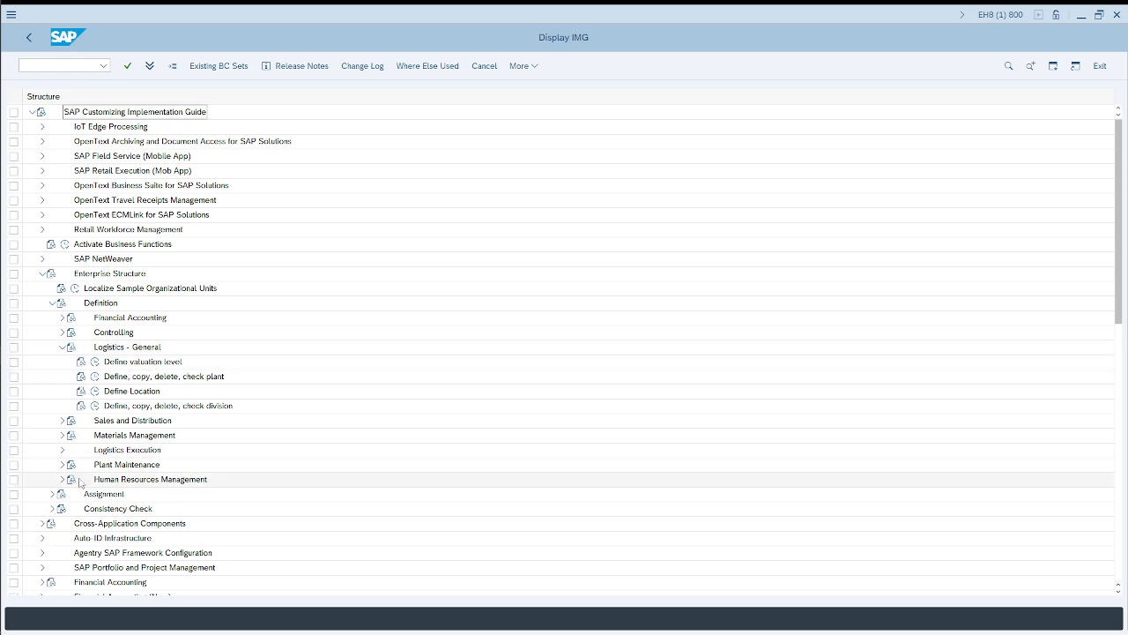
Step: Expand Assignment > Logistics - General and open the "Assign plant to company code" activity
click(52, 494)
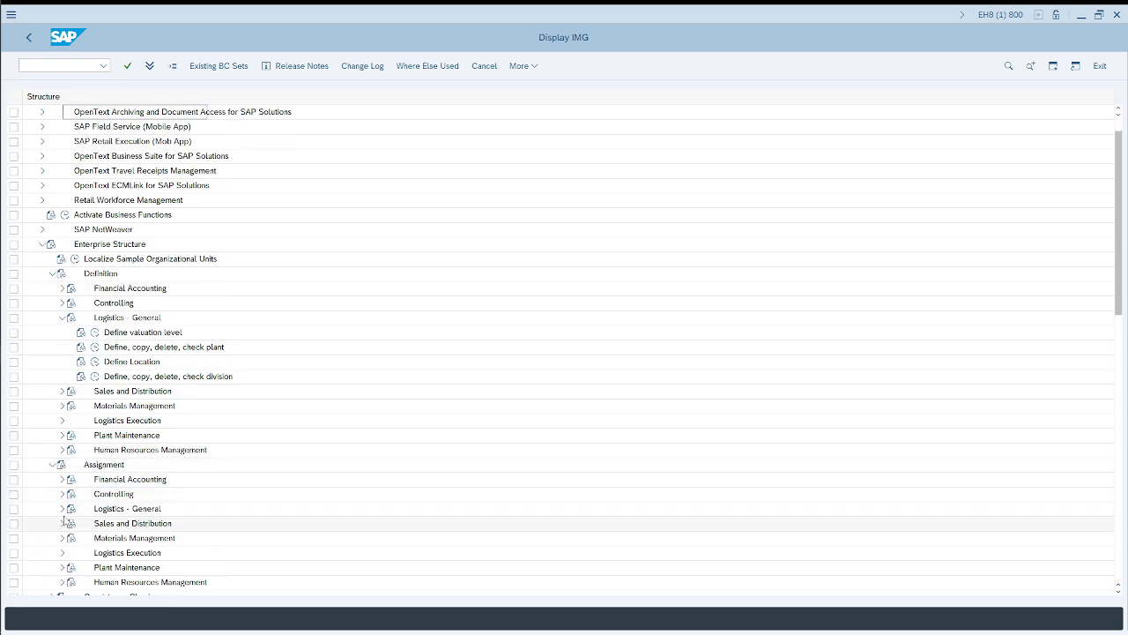
click(62, 510)
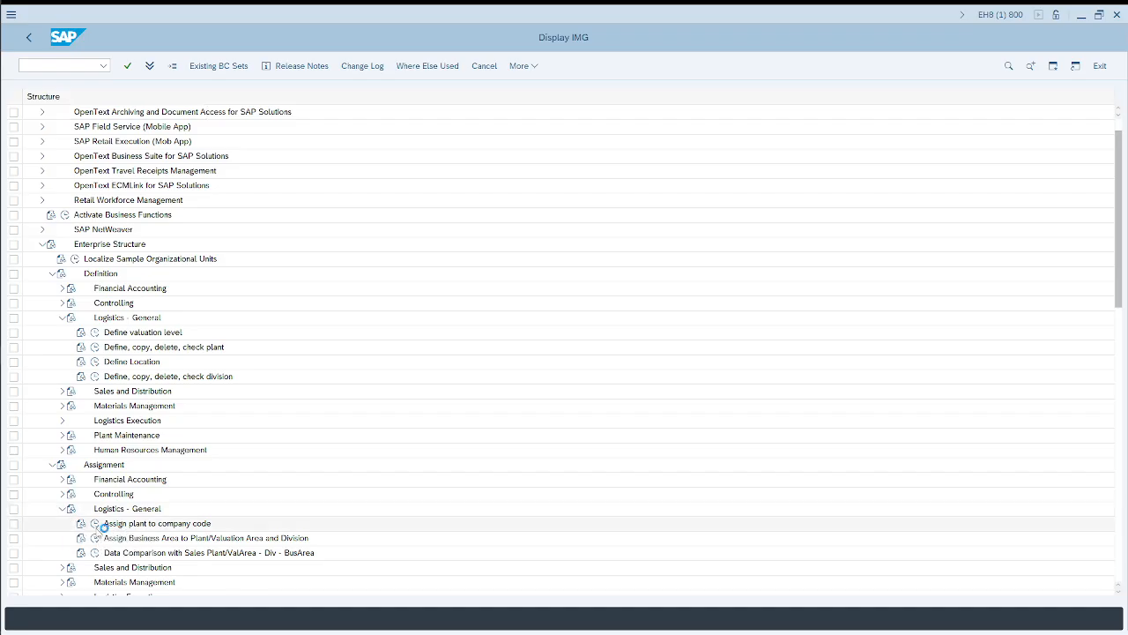
click(95, 522)
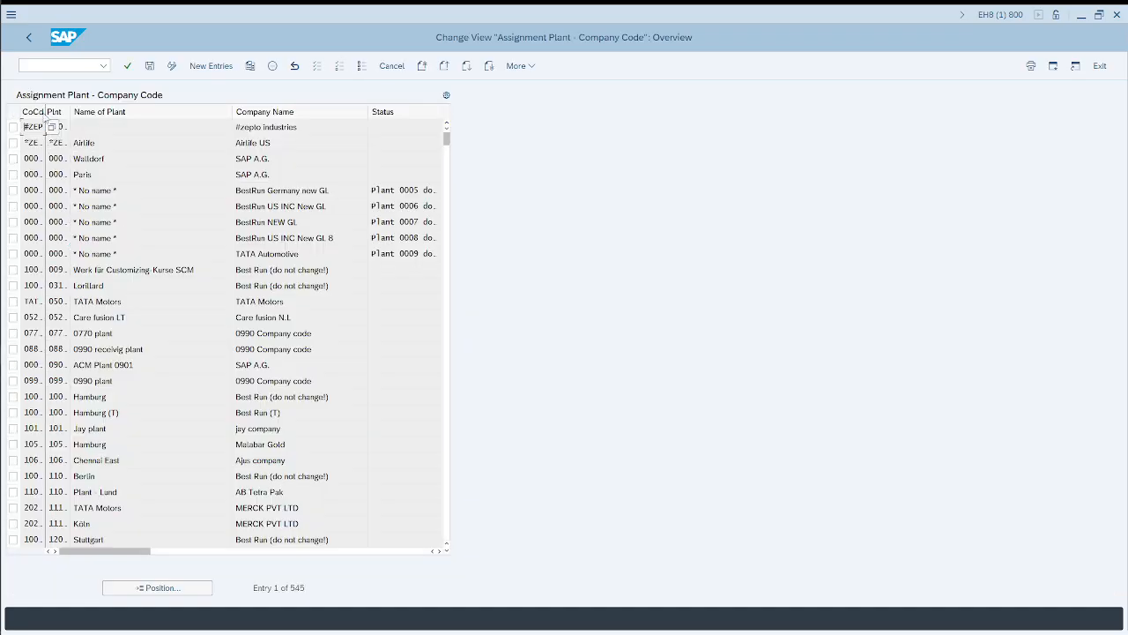
Step: Widen the CoCd and Plnt columns in the assignment table and highlight the company code 0001 assigned to the Walldorf plant
drag(44, 112, 134, 113)
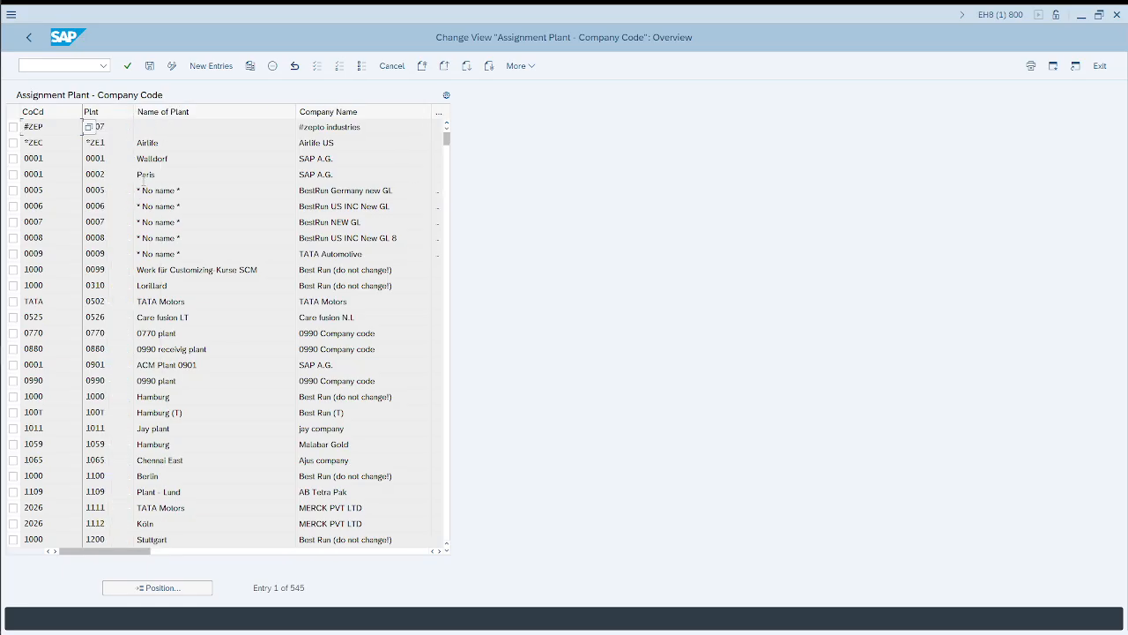
double_click(64, 163)
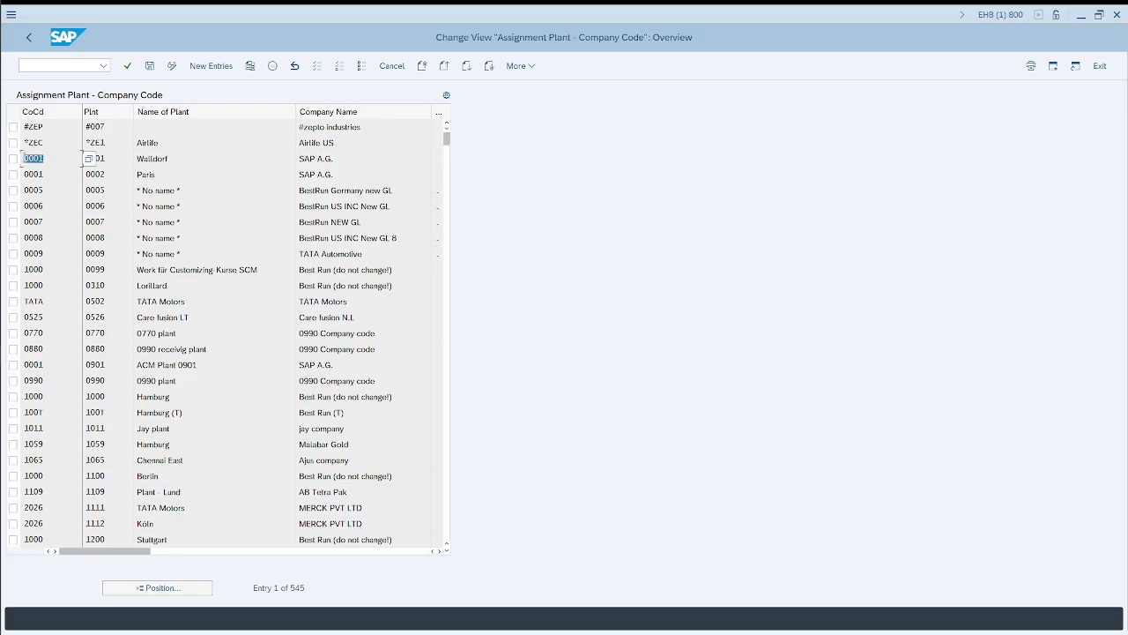
Step: Highlight the plant codes 0001 and 0002 assigned to company code 0001 in the assignment table
double_click(91, 158)
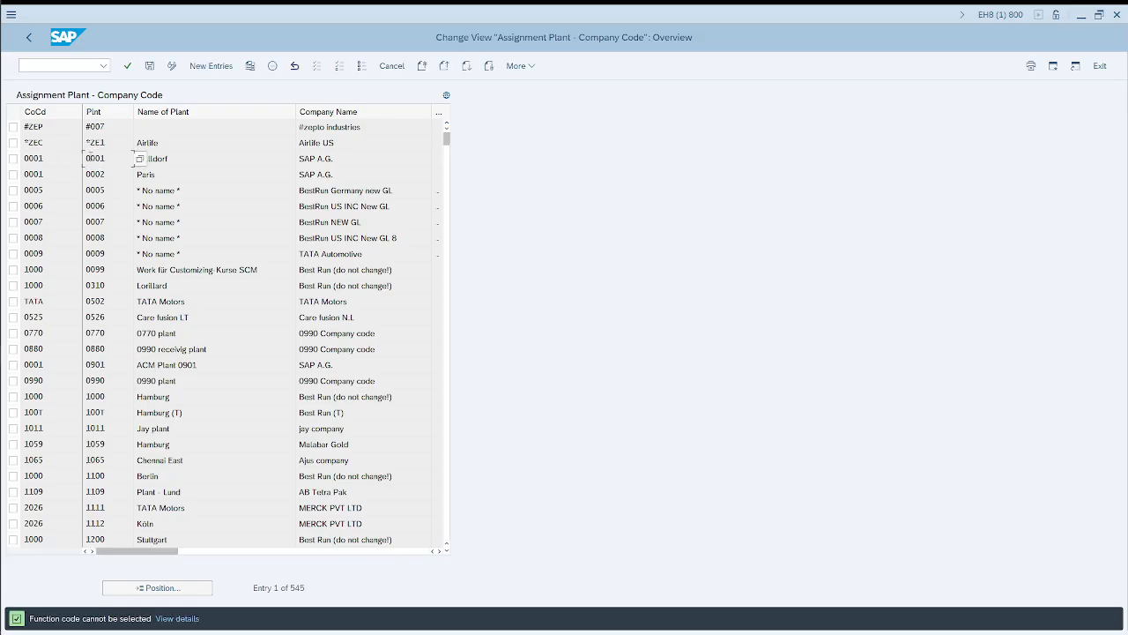
double_click(52, 173)
double_click(85, 175)
click(112, 173)
drag(109, 174, 85, 173)
Step: Run /ose16n to open General Table Display, and search Google in Chrome for "table name for plant and company code in sap"
click(47, 66)
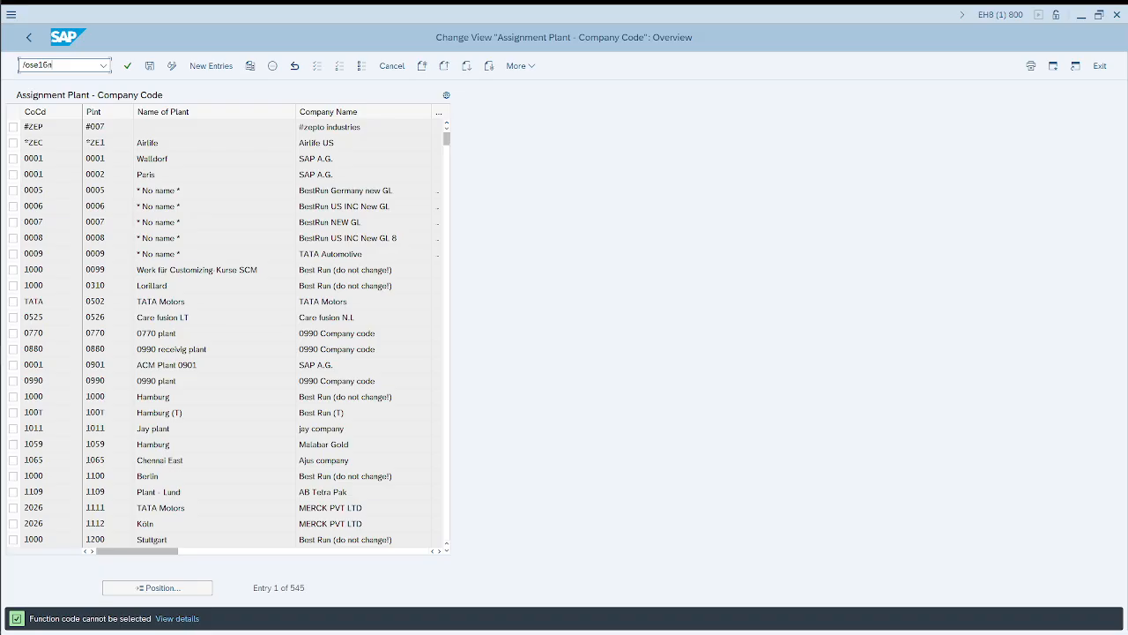
key(Return)
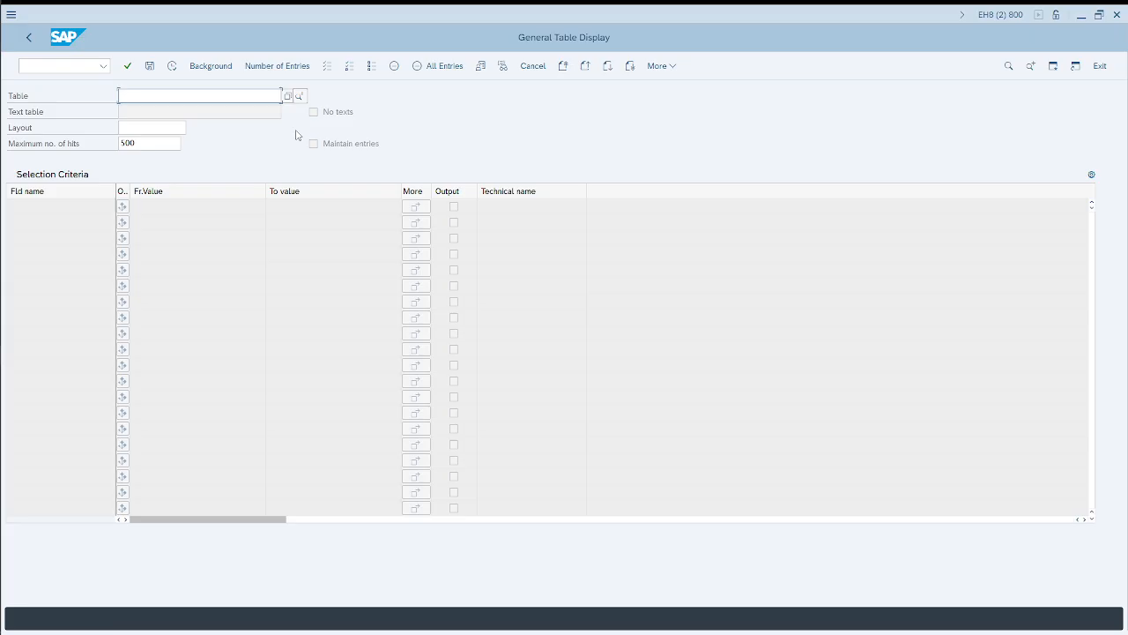
key(alt+Tab)
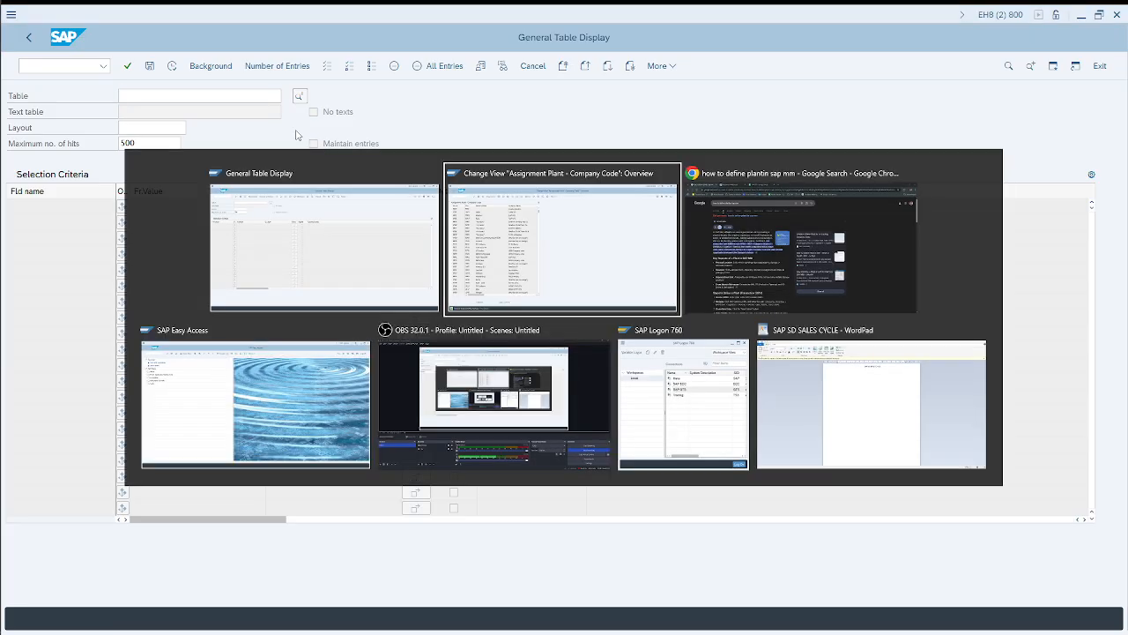
drag(295, 99, 126, 99)
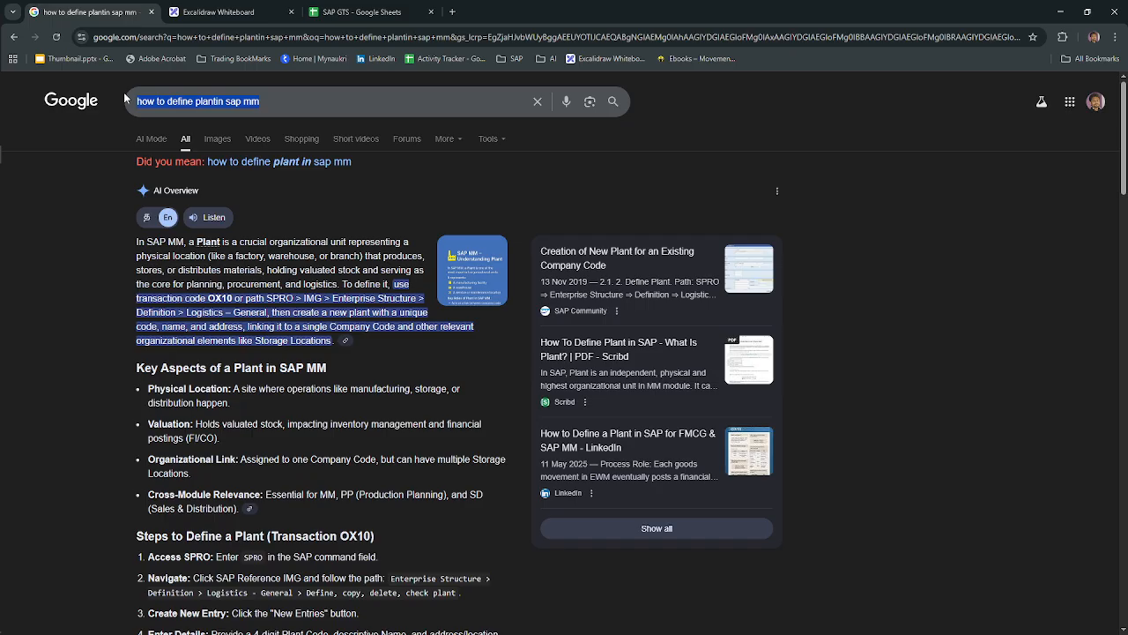
text(table nam)
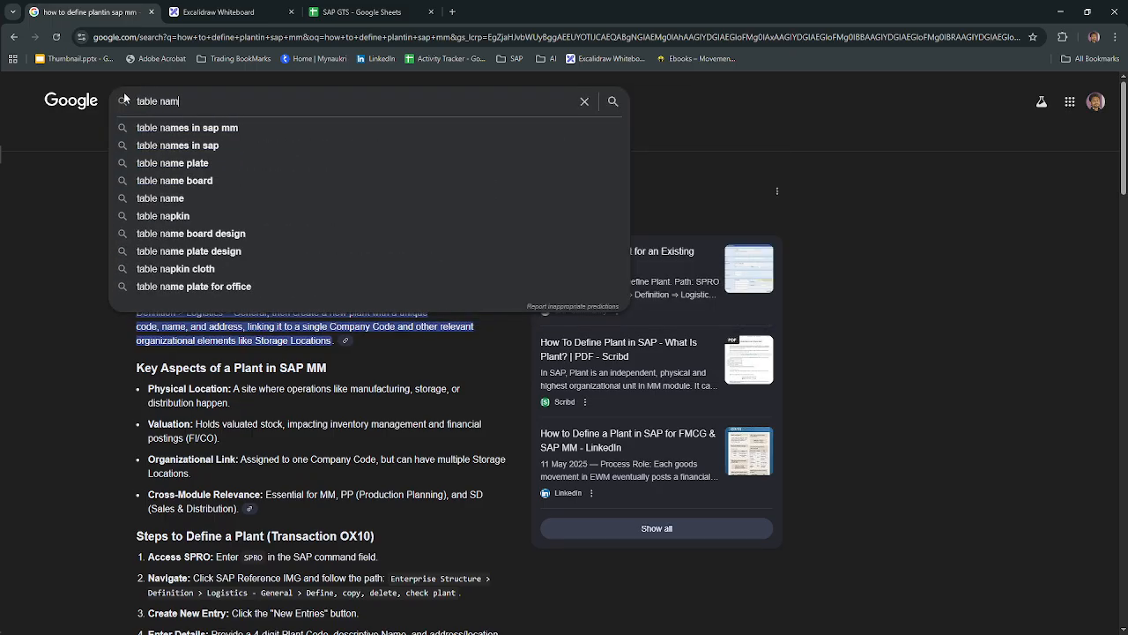
text(e for plant and )
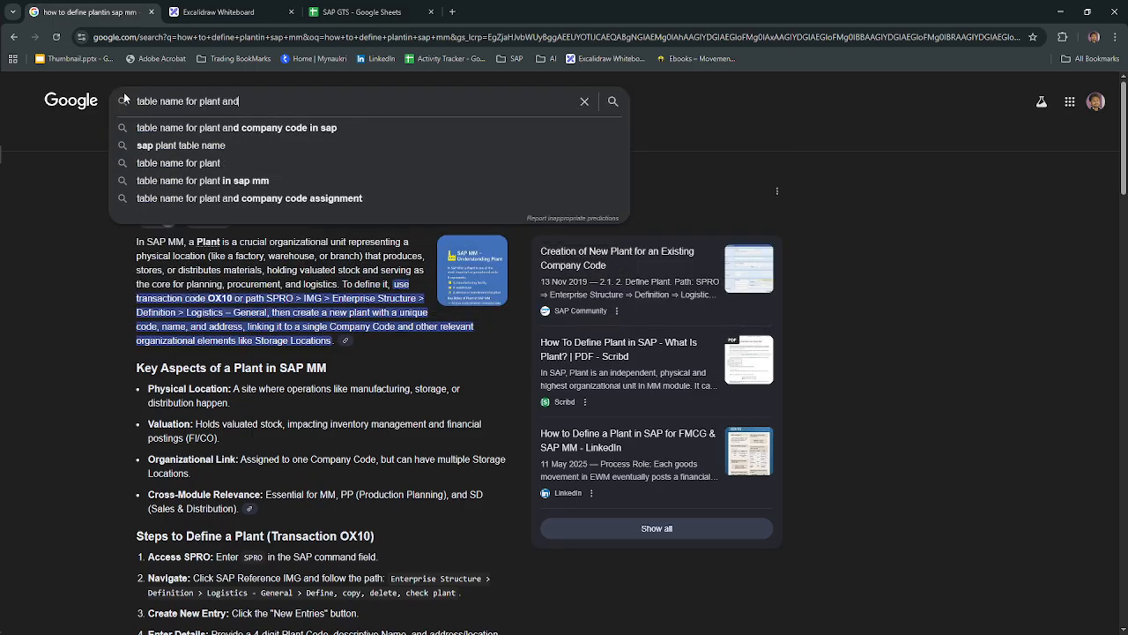
text(c)
click(154, 125)
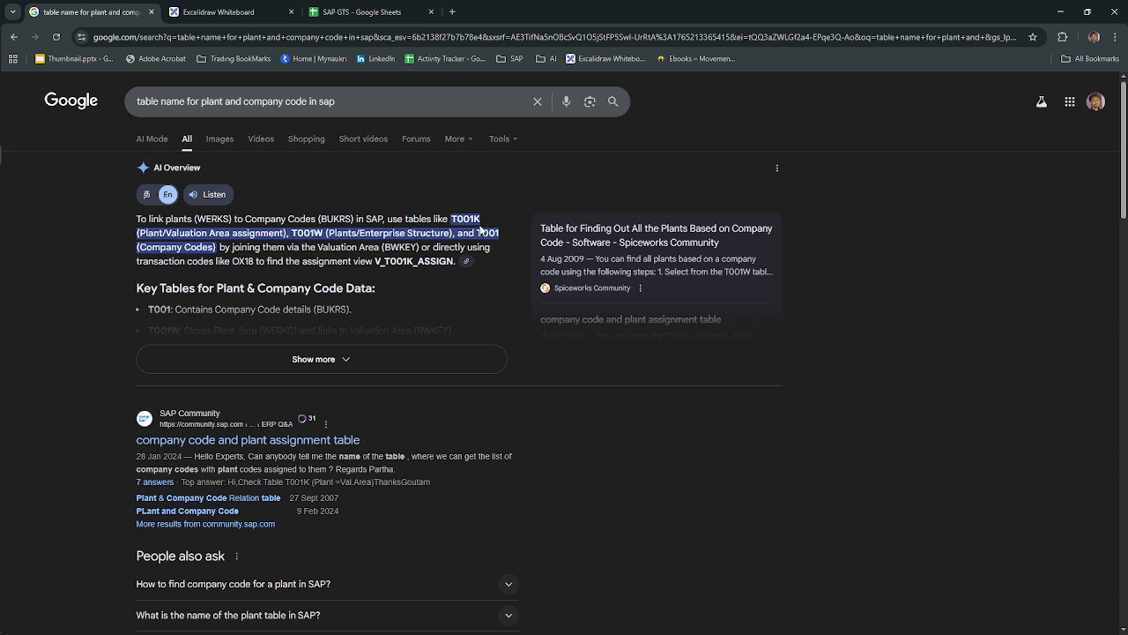
Step: Switch back to General Table Display in SAP, load table T001K and highlight its Valuation Area field
key(alt+Tab)
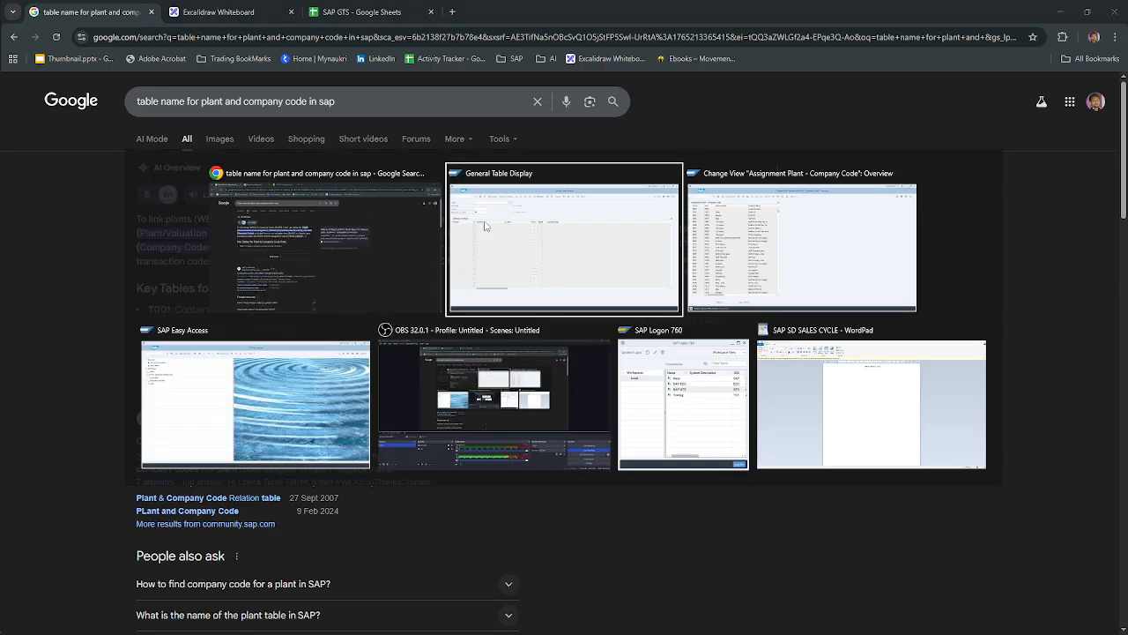
key(BackSpace)
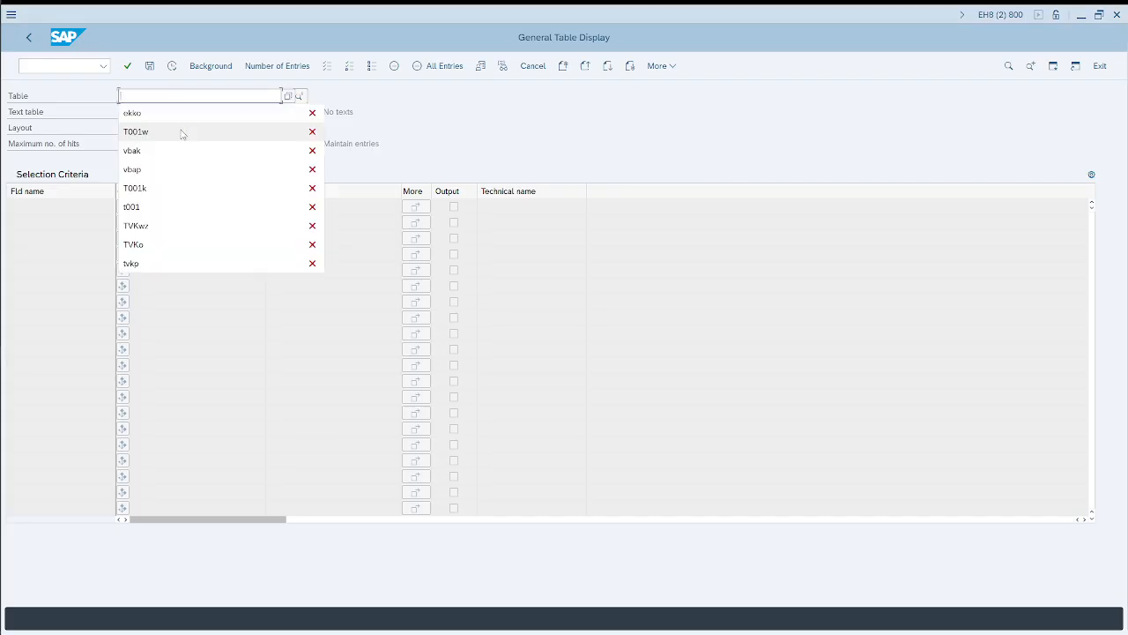
text(t001k)
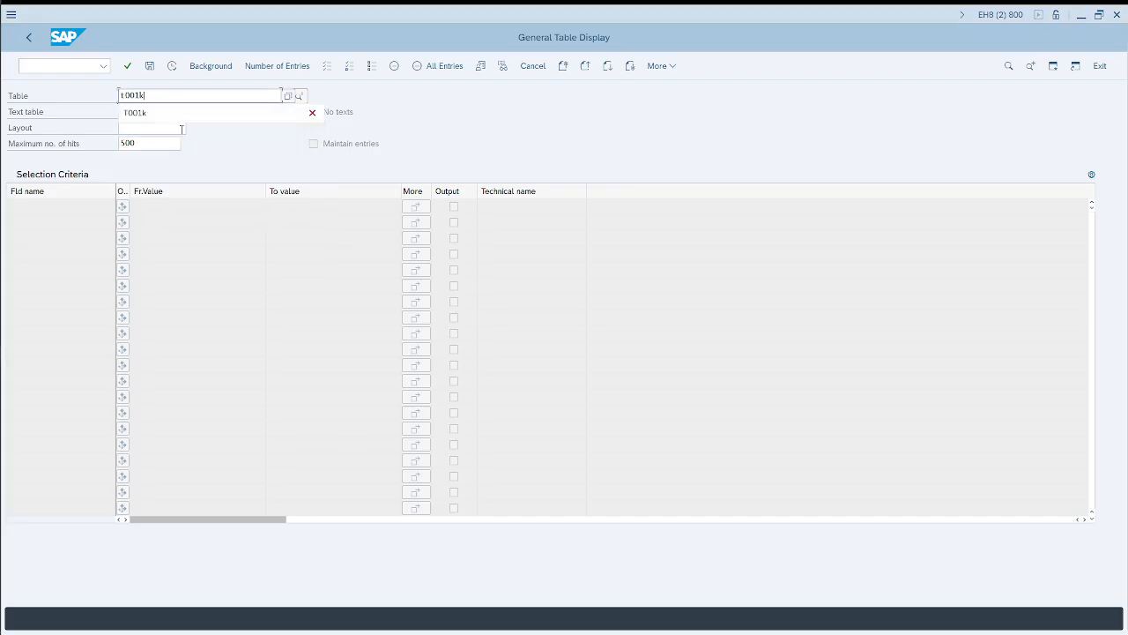
key(Return)
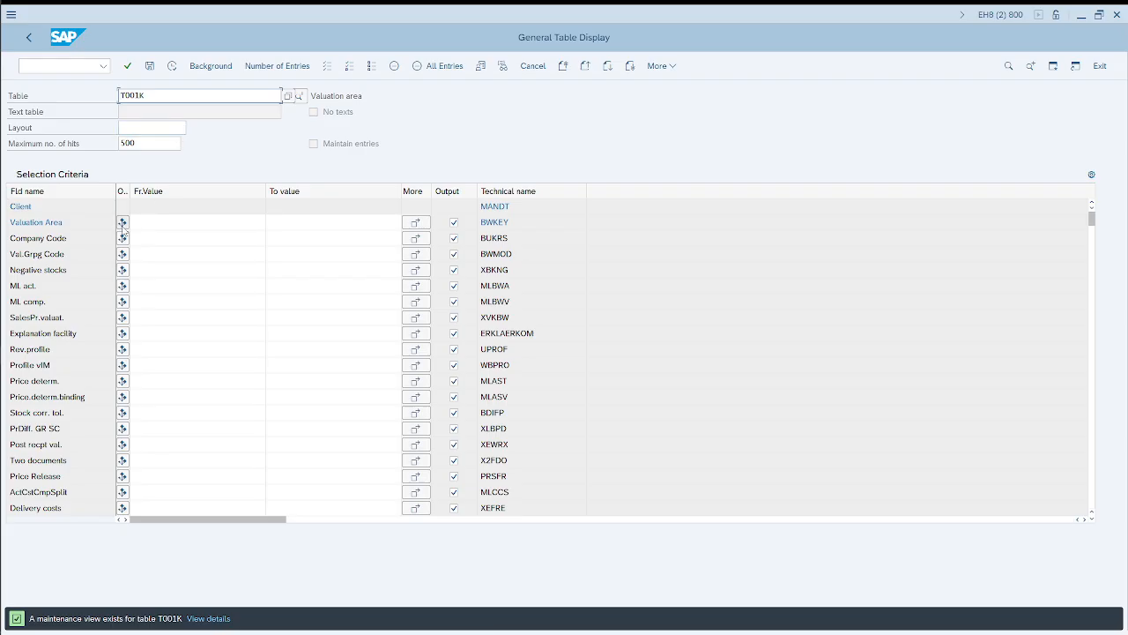
drag(64, 222, 7, 215)
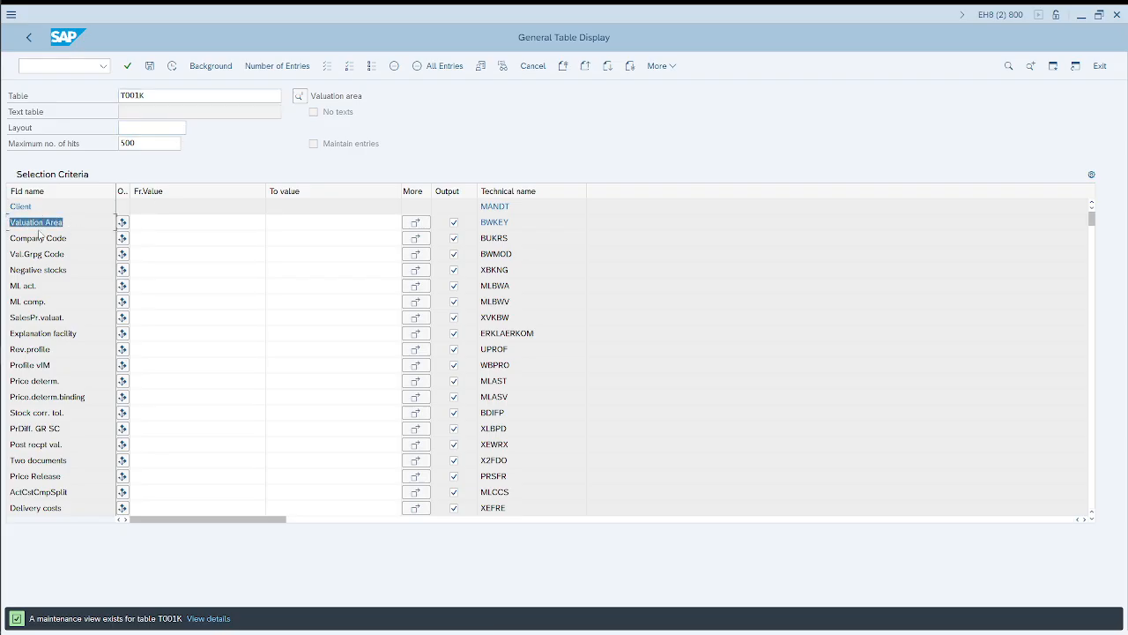
Step: From the plant assignment session, run /ospro and expand Enterprise Structure > Definition > Logistics - General to show the "Define valuation level" activity
key(alt+Tab)
key(alt+Tab)
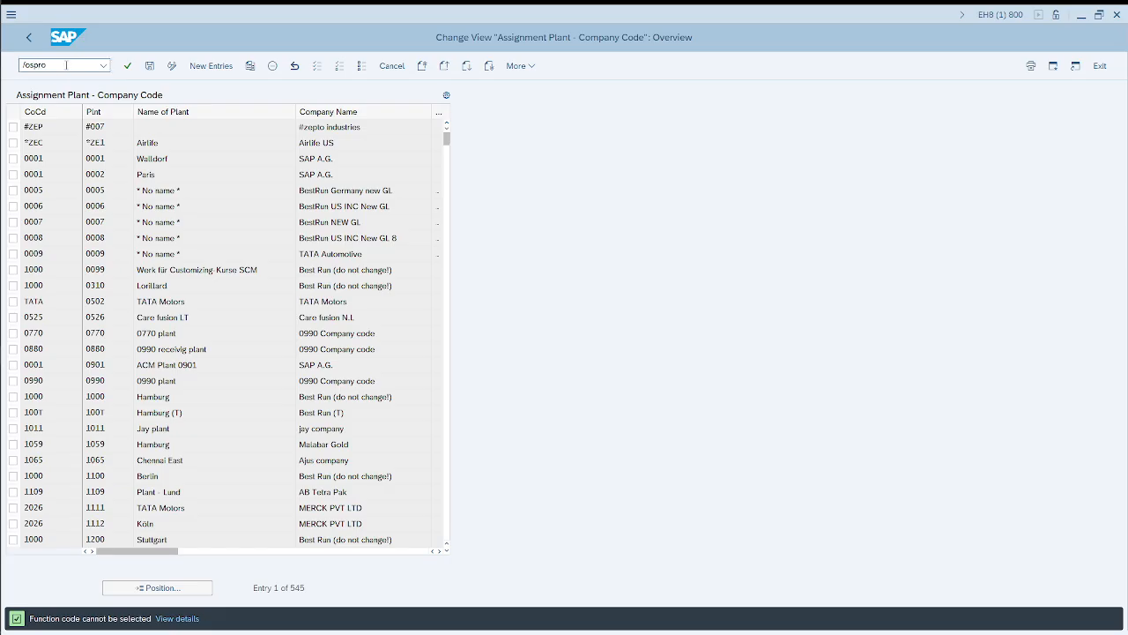
key(Return)
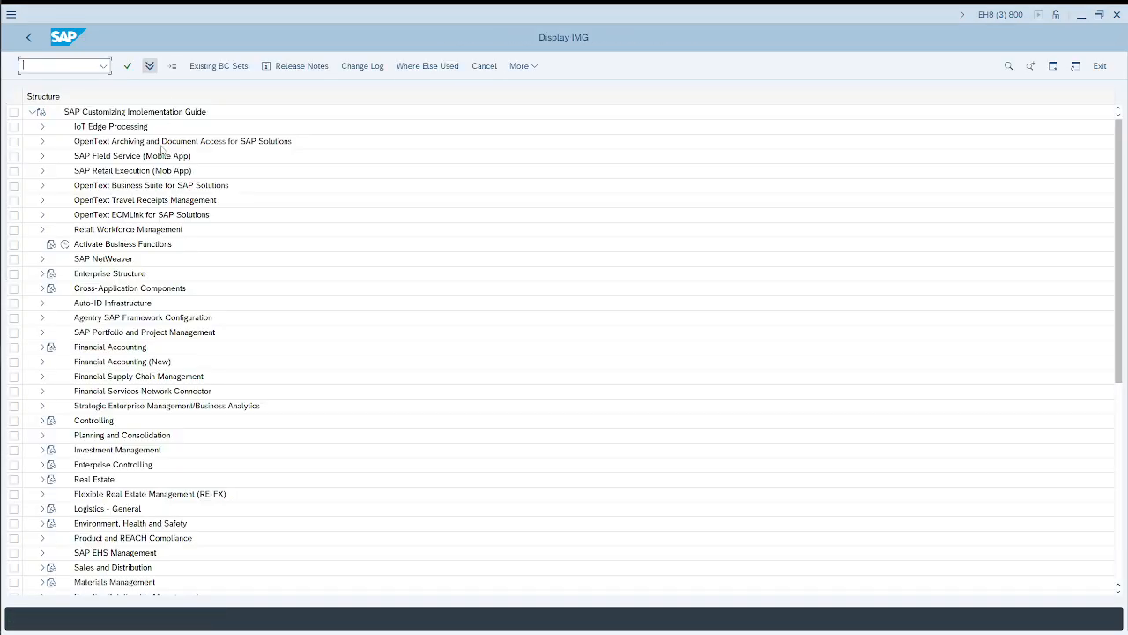
click(40, 277)
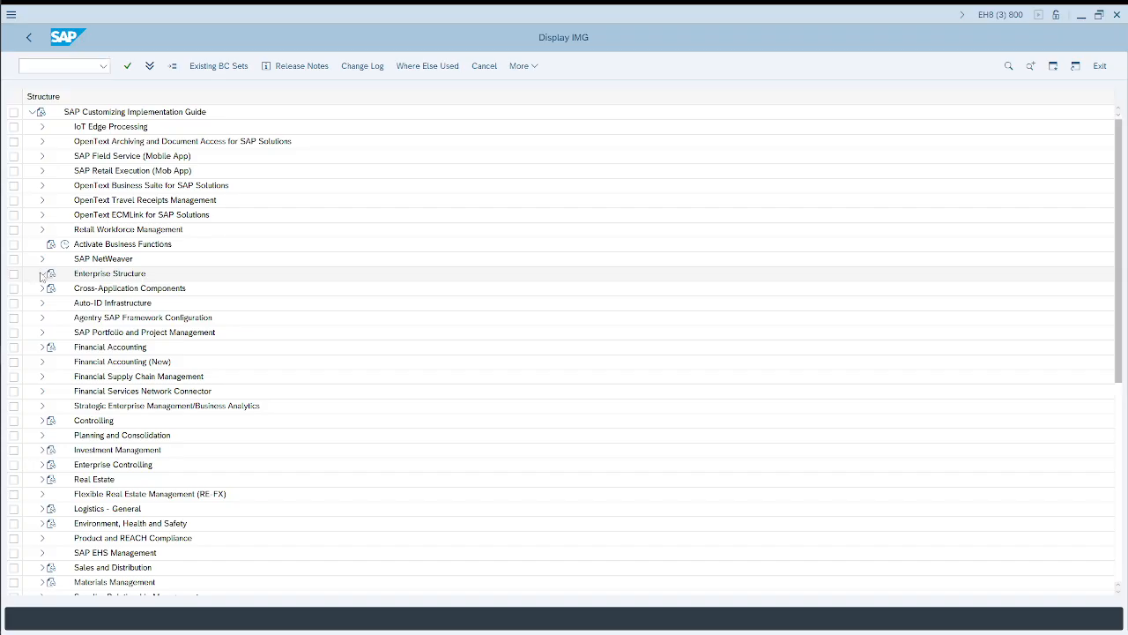
click(52, 302)
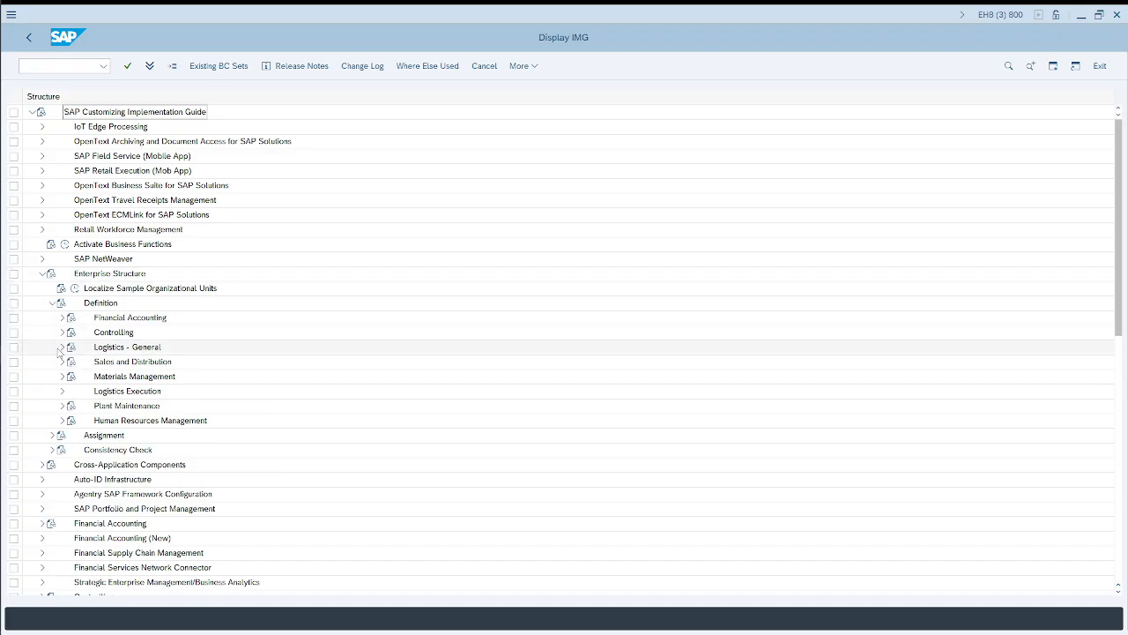
click(61, 347)
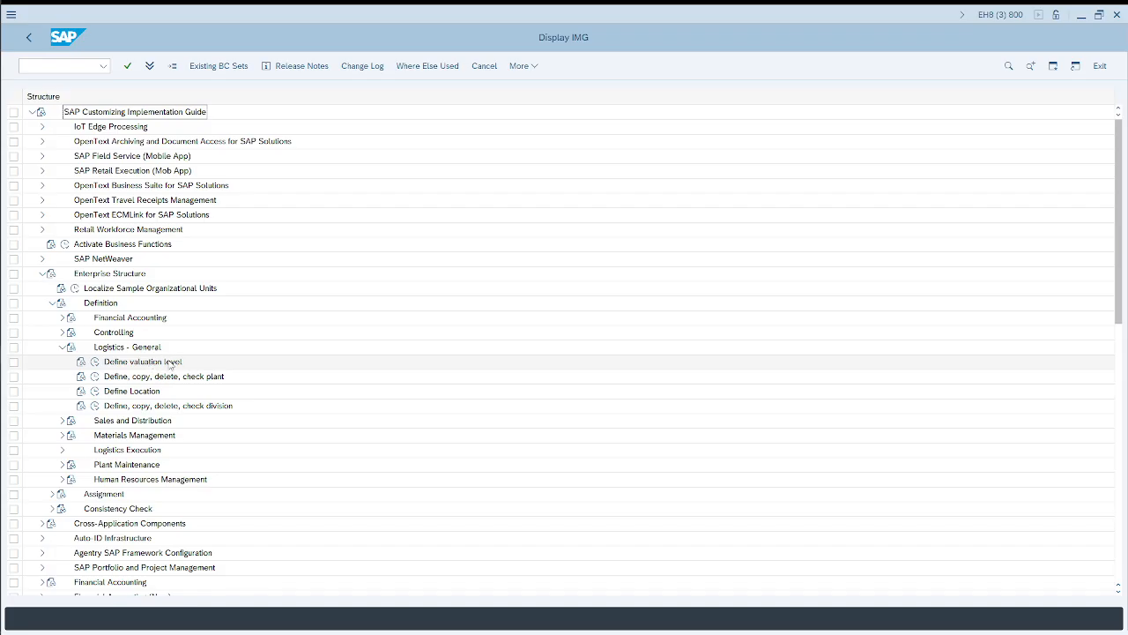
Step: Return to the T001K selection, query it for Valuation Area 0002 and check the valuation area and company code in the result
key(alt+Tab)
key(alt+Tab)
key(alt+Tab)
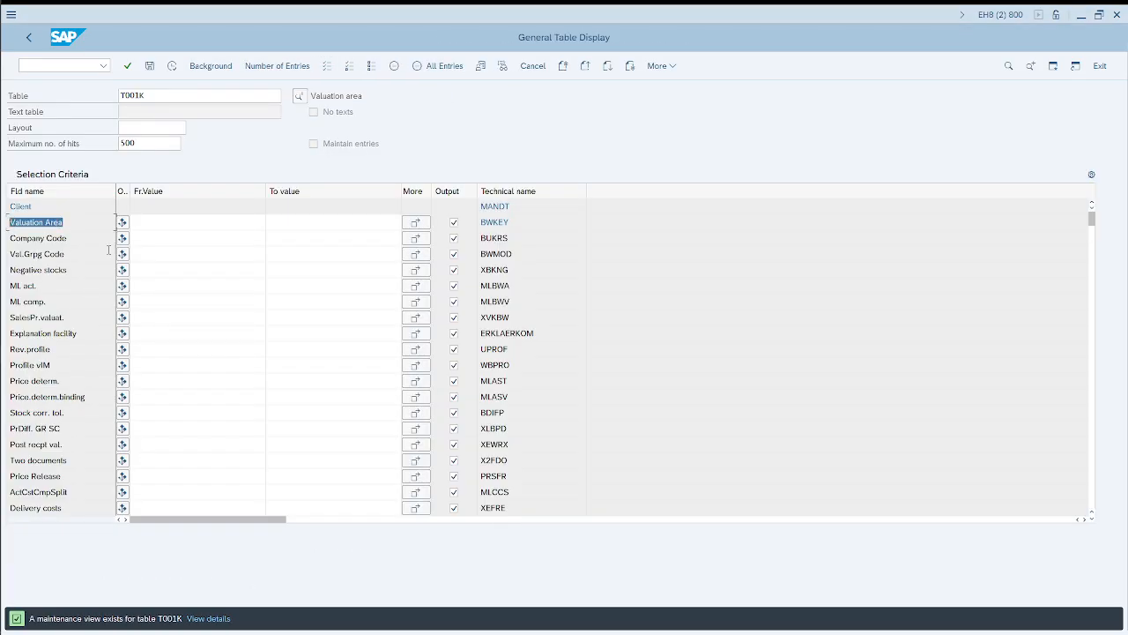
click(123, 253)
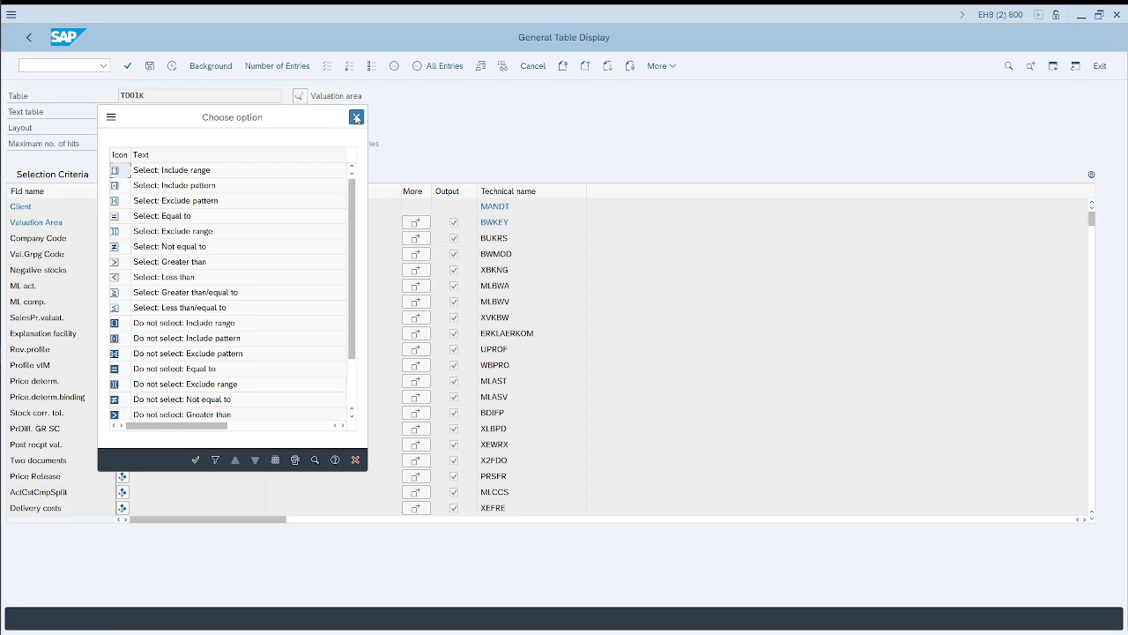
click(355, 115)
click(143, 223)
text(0002)
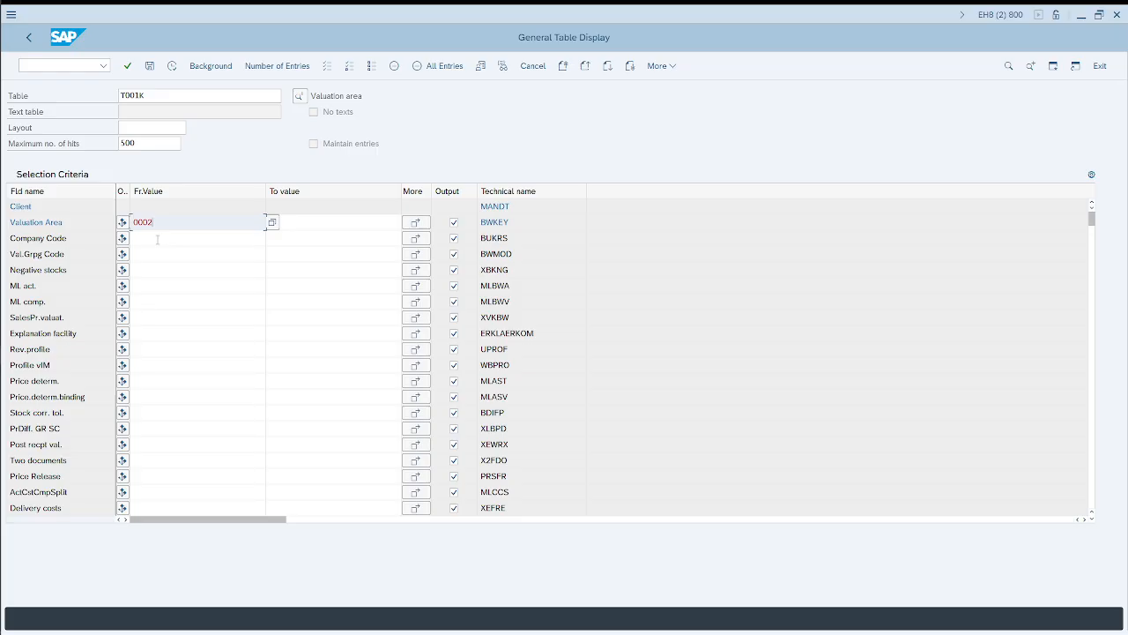
click(172, 65)
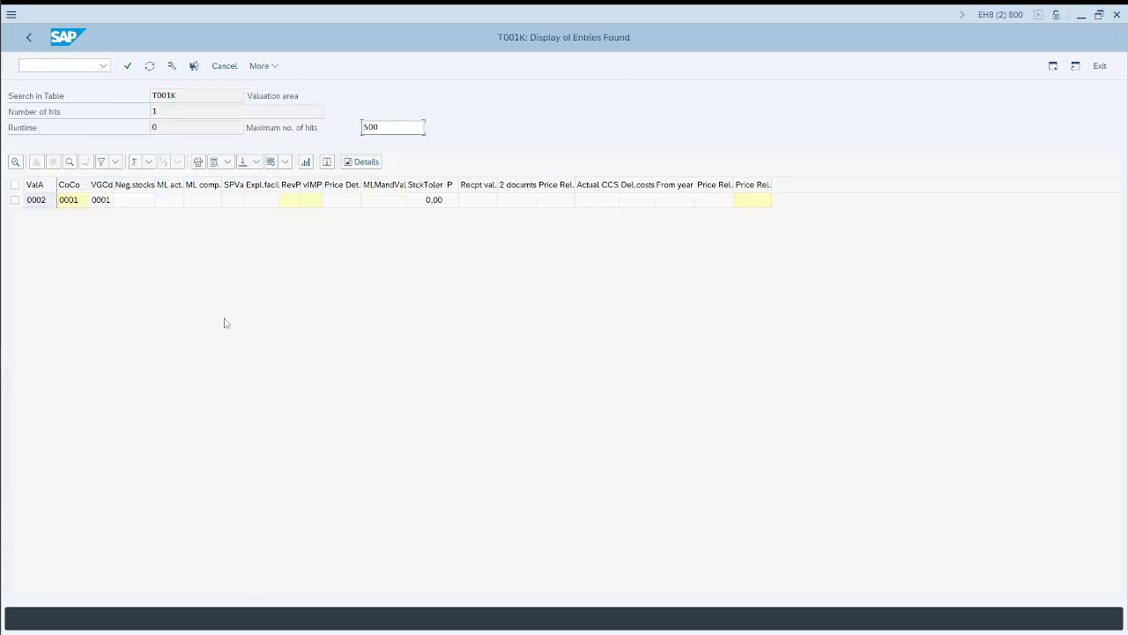
click(39, 202)
click(76, 210)
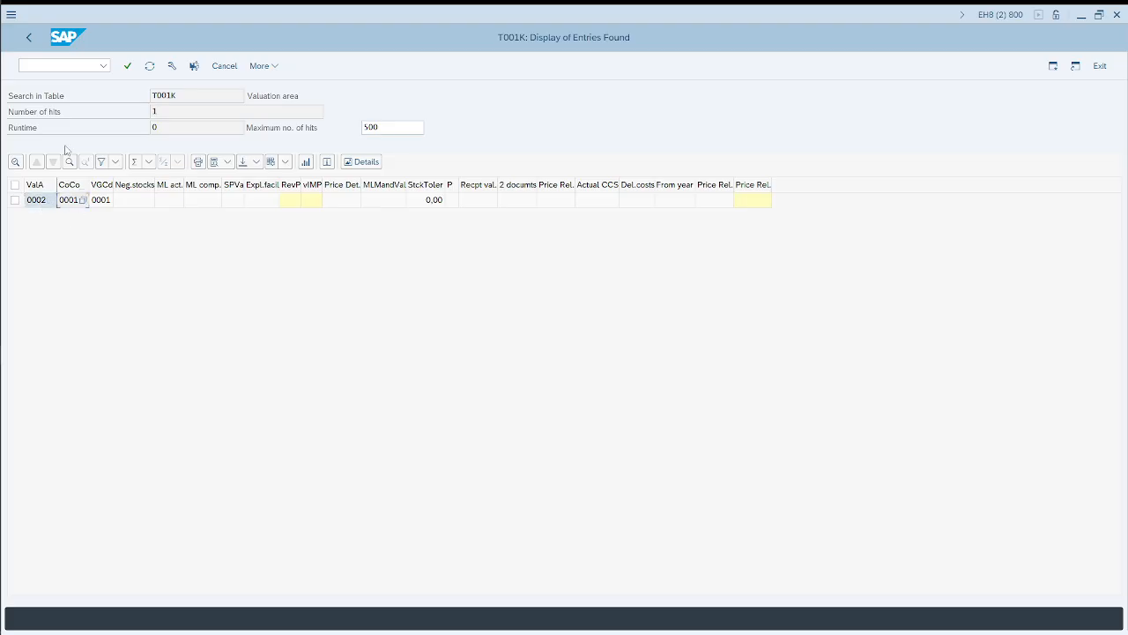
Step: Go back to the T001K selection, clear Valuation Area, set Company Code to 0001 and execute the query
click(29, 37)
drag(158, 224, 118, 224)
key(Delete)
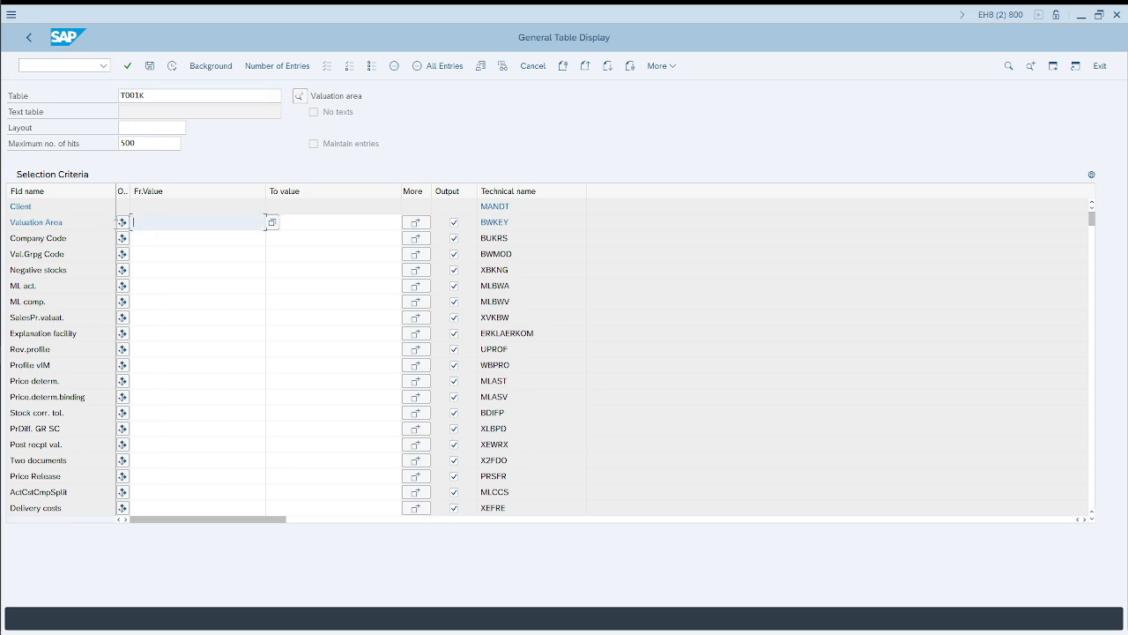
click(135, 239)
text(1001)
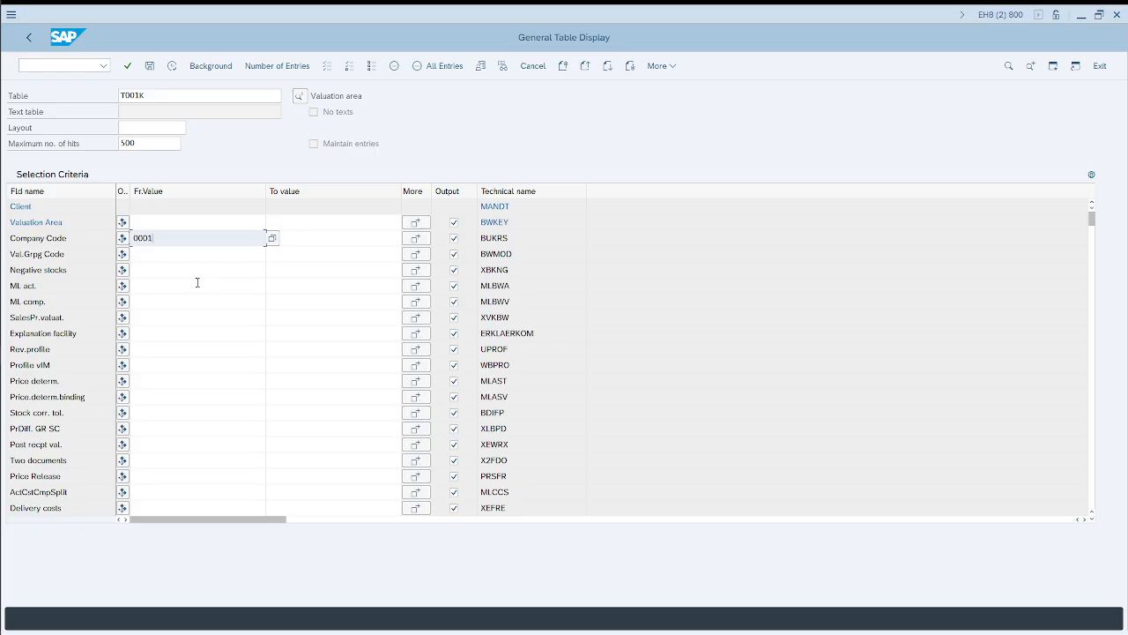
click(172, 66)
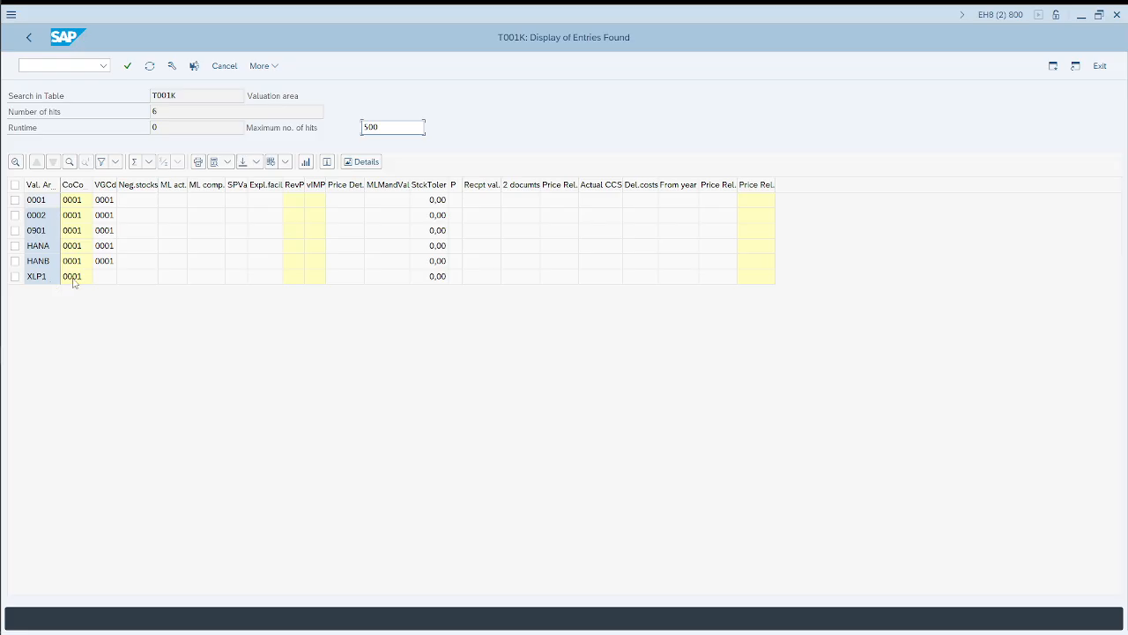
Step: Compare the company code 0001 rows for plants 0001 and 0002 in the assignment table with the T001K results
key(alt+Tab)
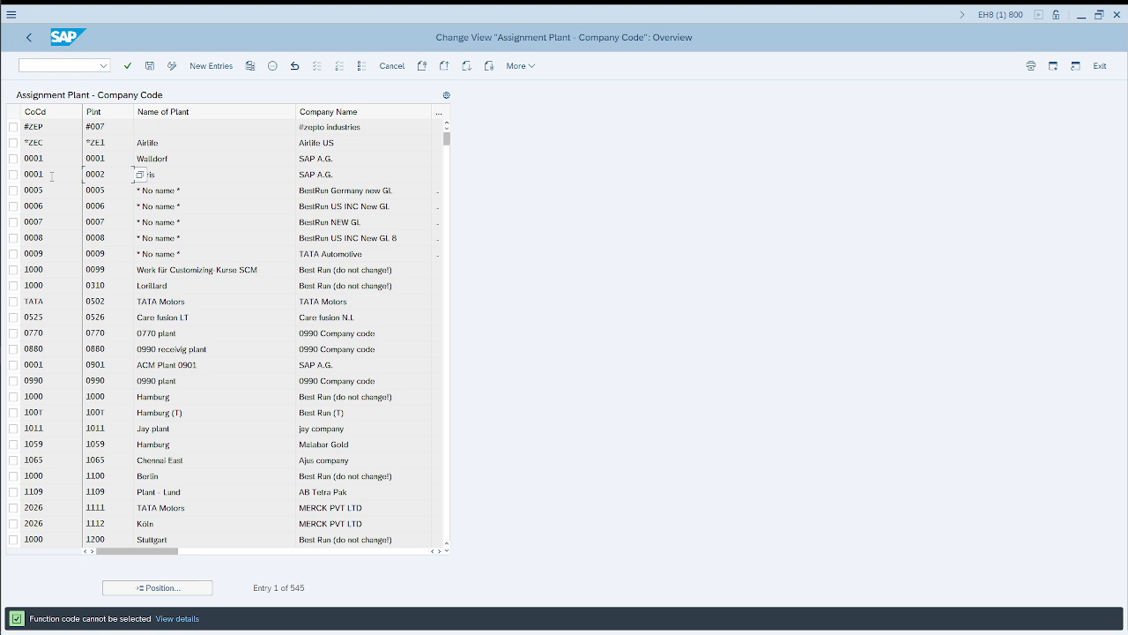
drag(48, 160, 21, 172)
click(99, 173)
key(alt+Tab)
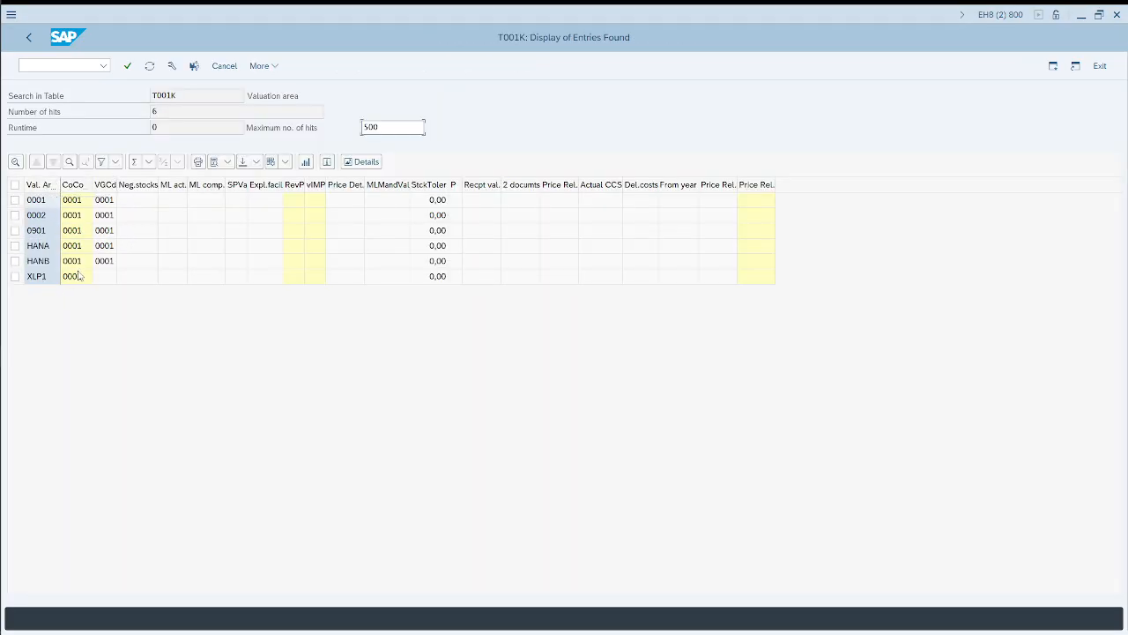
Step: Position the plant assignment table on plant 0901 and compare its company code with the 0901 entry in the T001K results
click(53, 233)
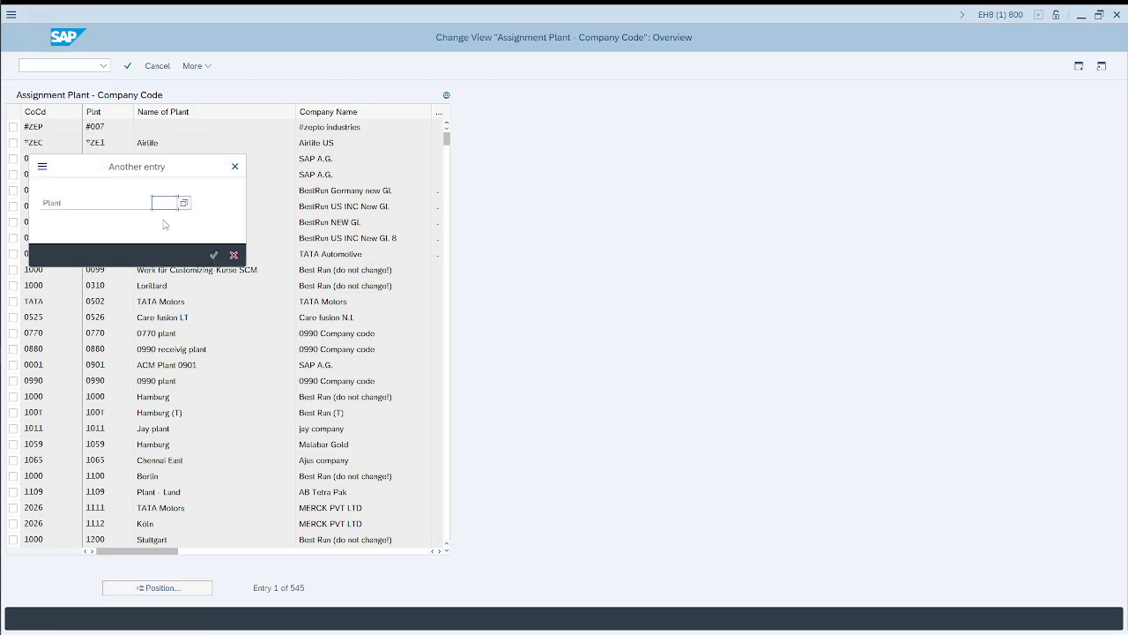
text(0901)
key(Return)
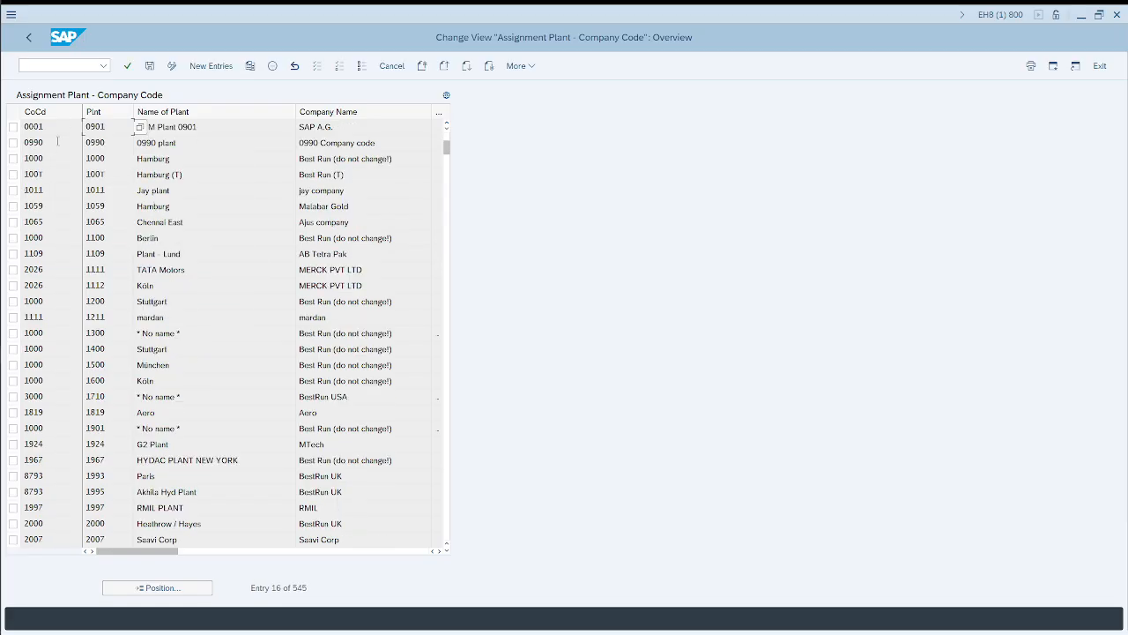
click(57, 128)
key(alt+Tab)
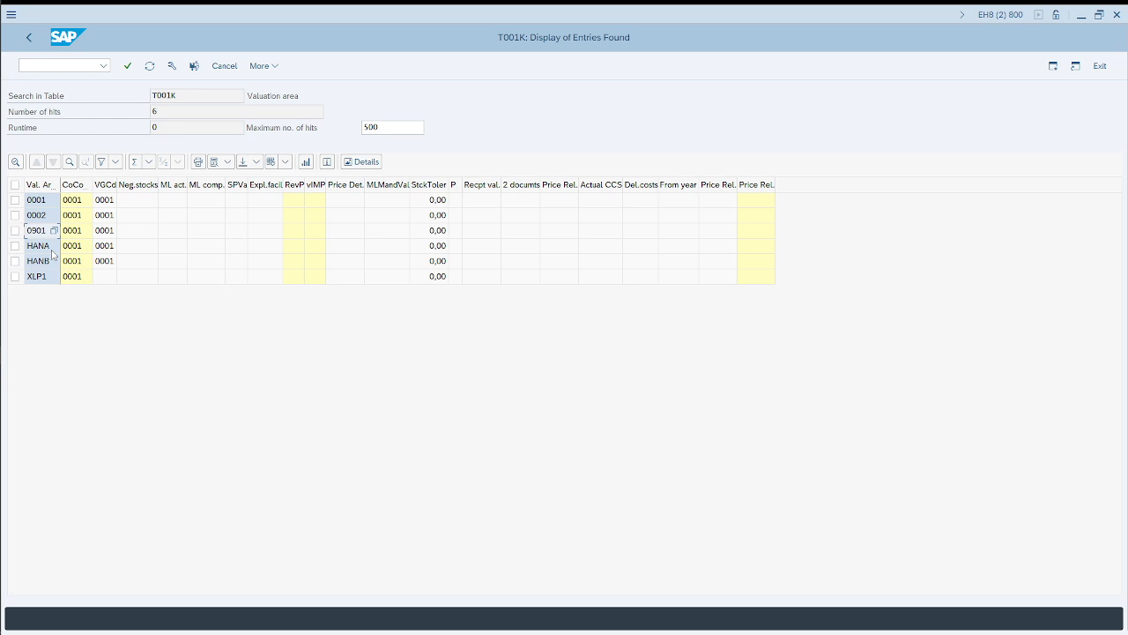
key(alt+Tab)
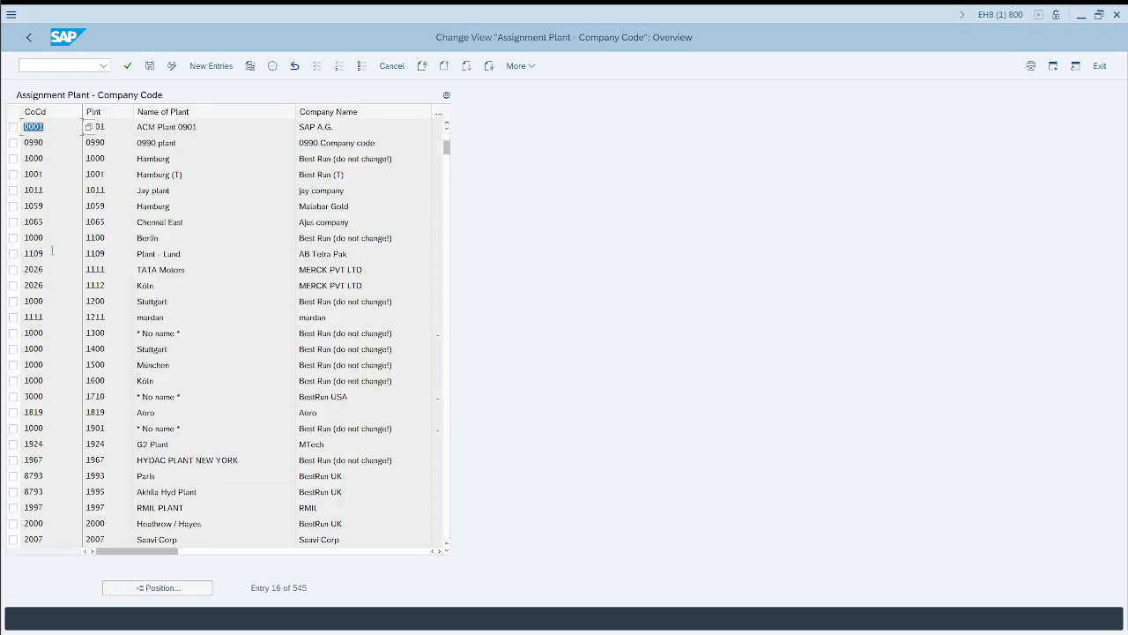
key(alt+Tab)
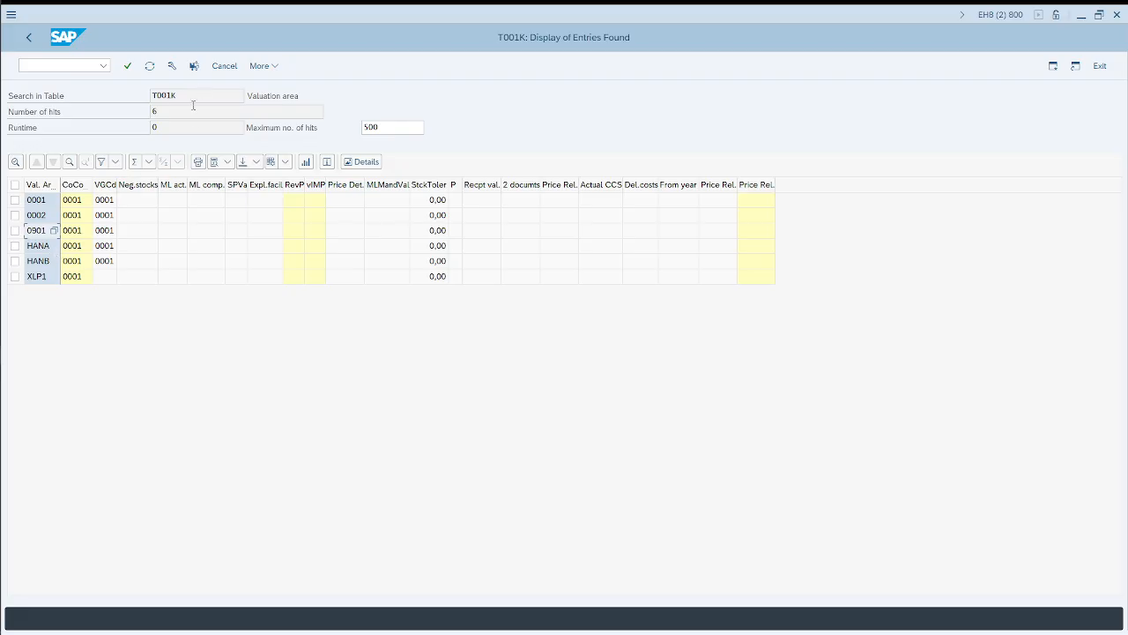
Step: Check the suggested plant and company code table names in the Google results in Chrome, and return to the T001K entries in SAP
key(alt+Tab)
key(alt+Tab)
key(alt+Tab)
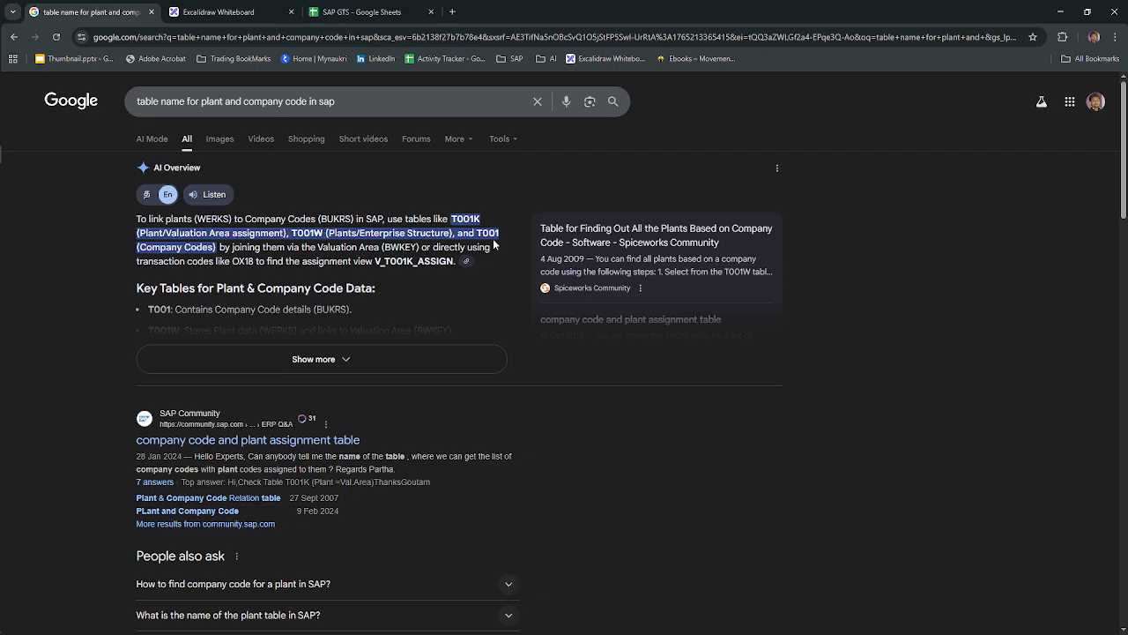
key(alt+Tab)
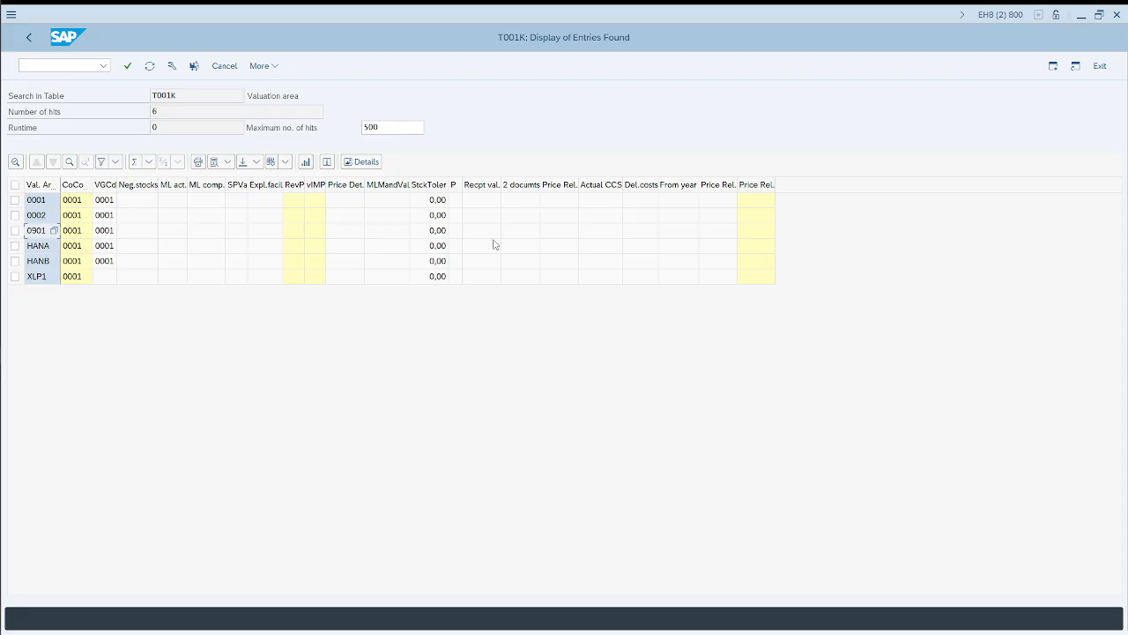
Step: Go back to the table selection, change the table to T001W and display the entry for plant 0002
key(F3)
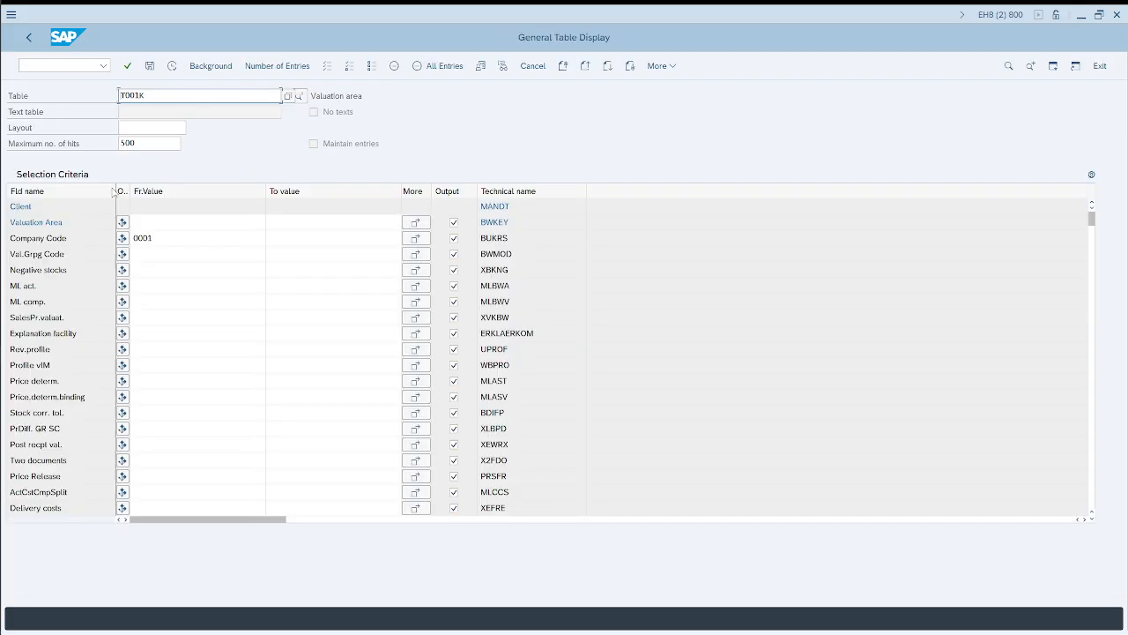
click(80, 237)
click(156, 95)
key(BackSpace)
text(w)
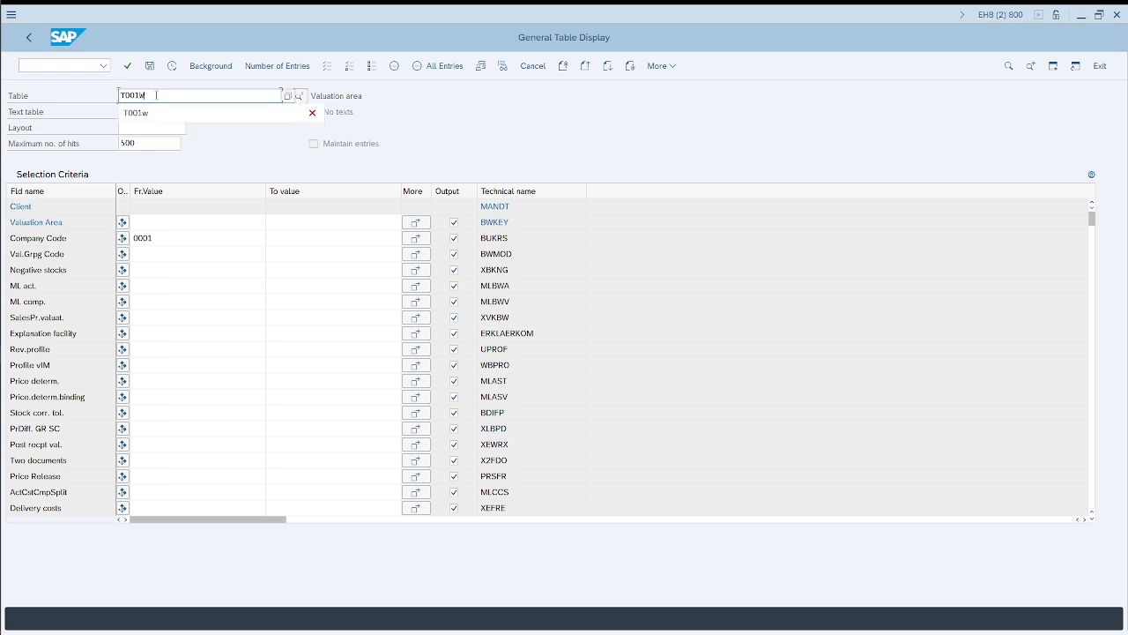
key(Return)
click(189, 223)
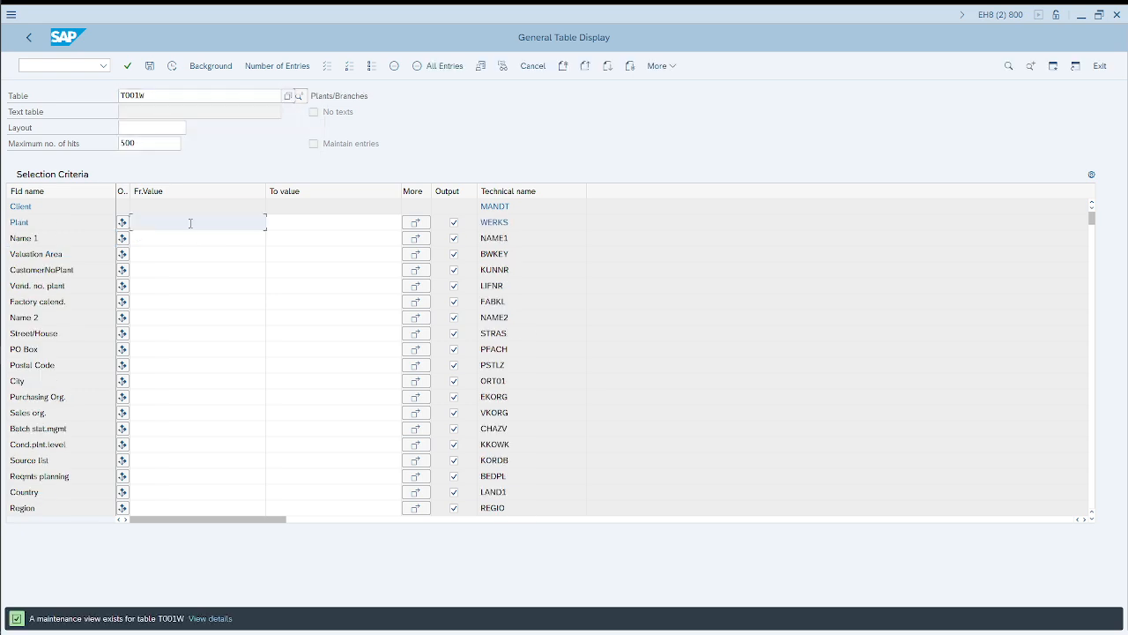
text(0002)
key(Return)
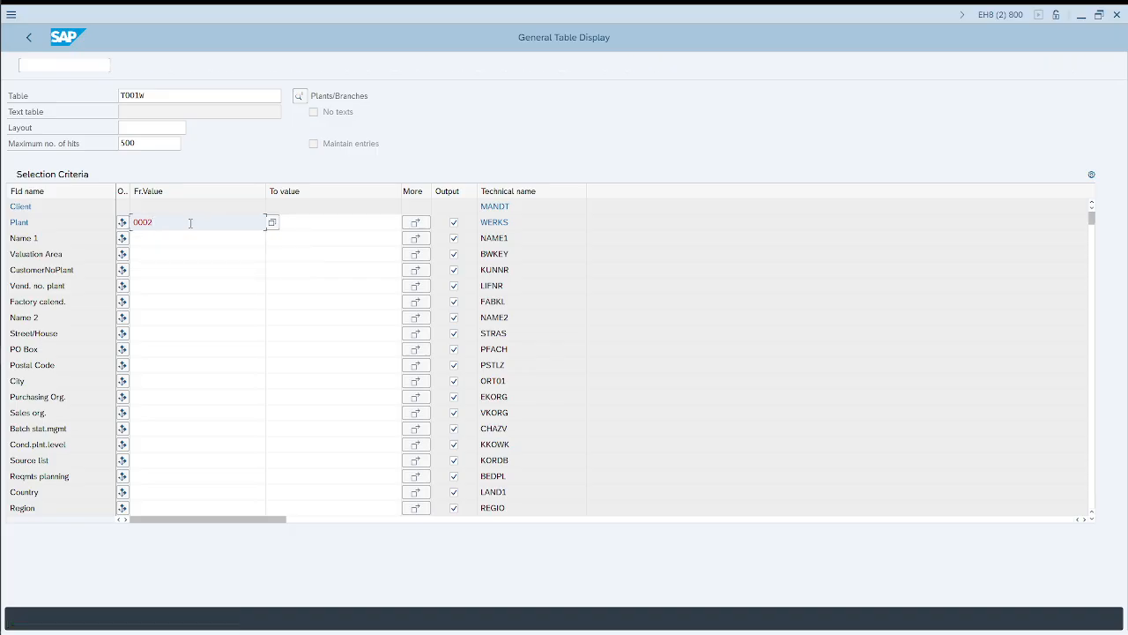
click(172, 67)
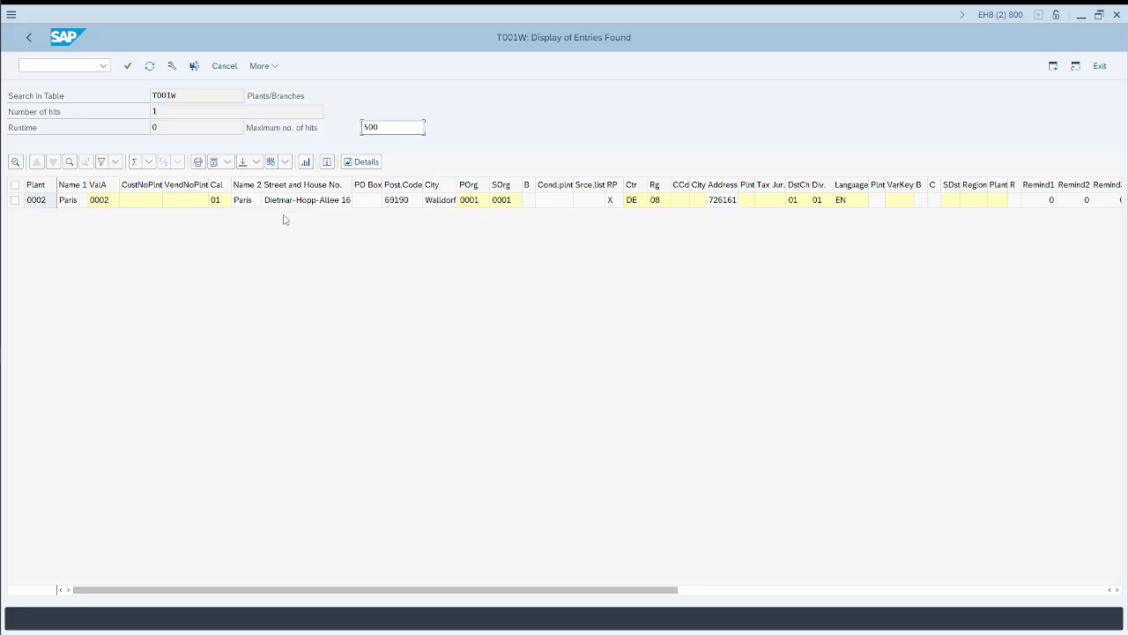
Step: Examine the name, city, country, purchasing organization and sales organization of plant 0002 in the T001W results
click(35, 201)
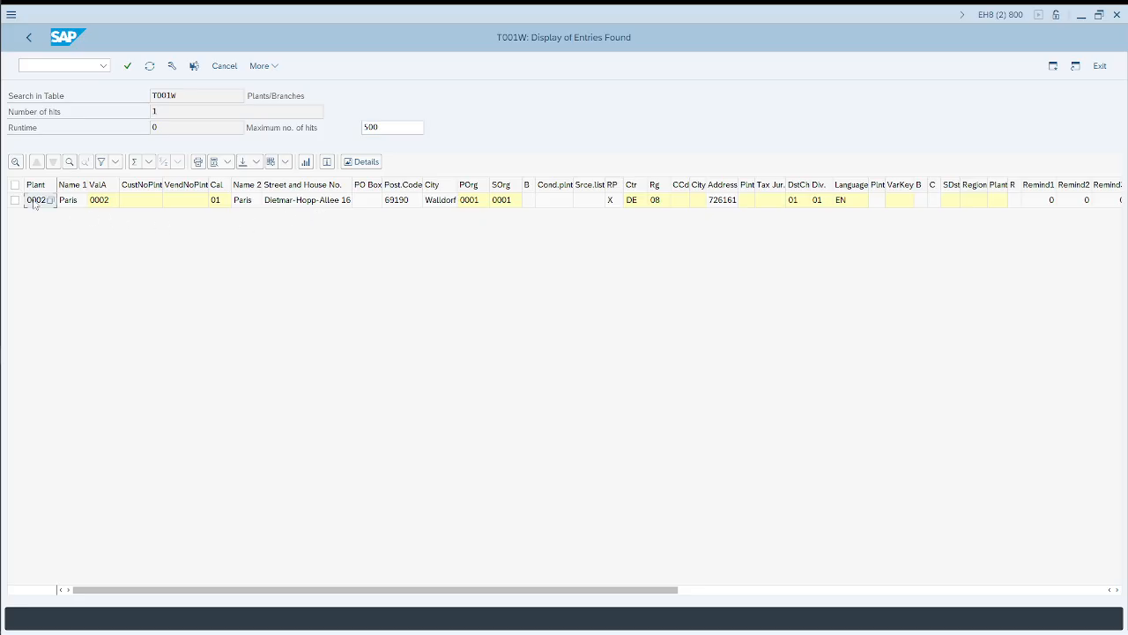
click(80, 204)
click(435, 203)
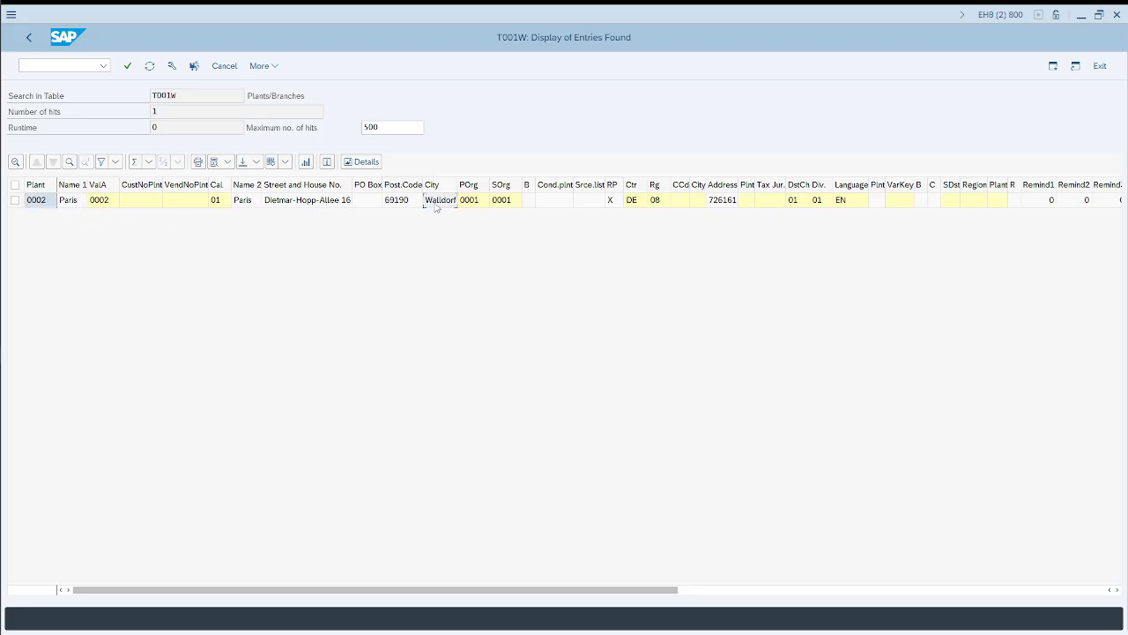
click(634, 203)
click(474, 201)
click(504, 203)
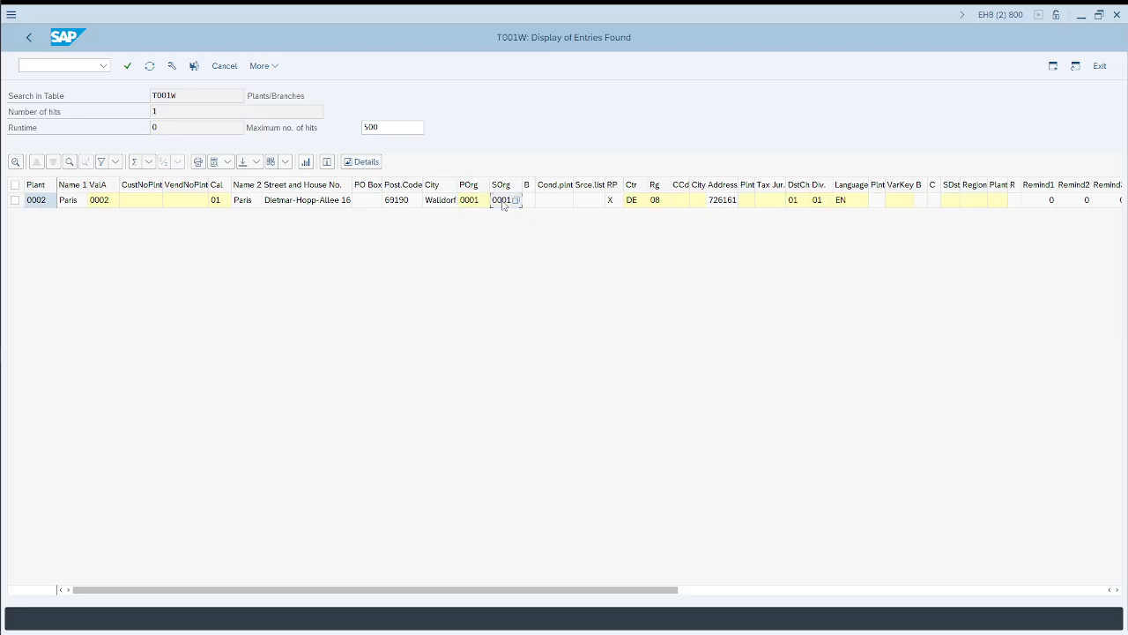
Step: Return to the table selection, change the table to T001 and display the entry for company code 0001
click(28, 37)
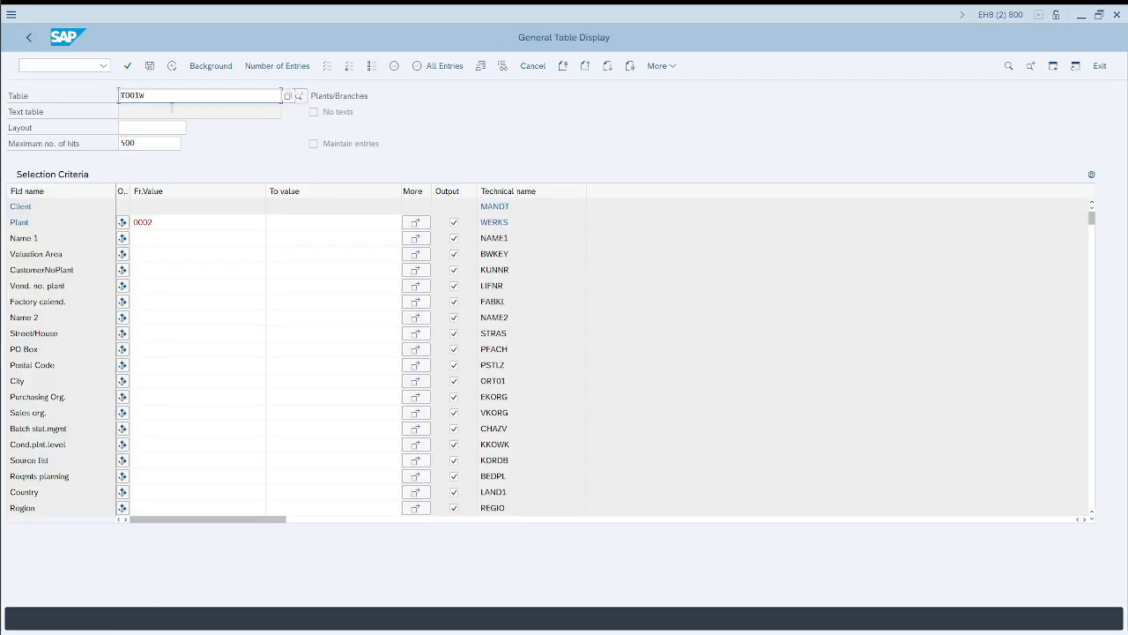
key(BackSpace)
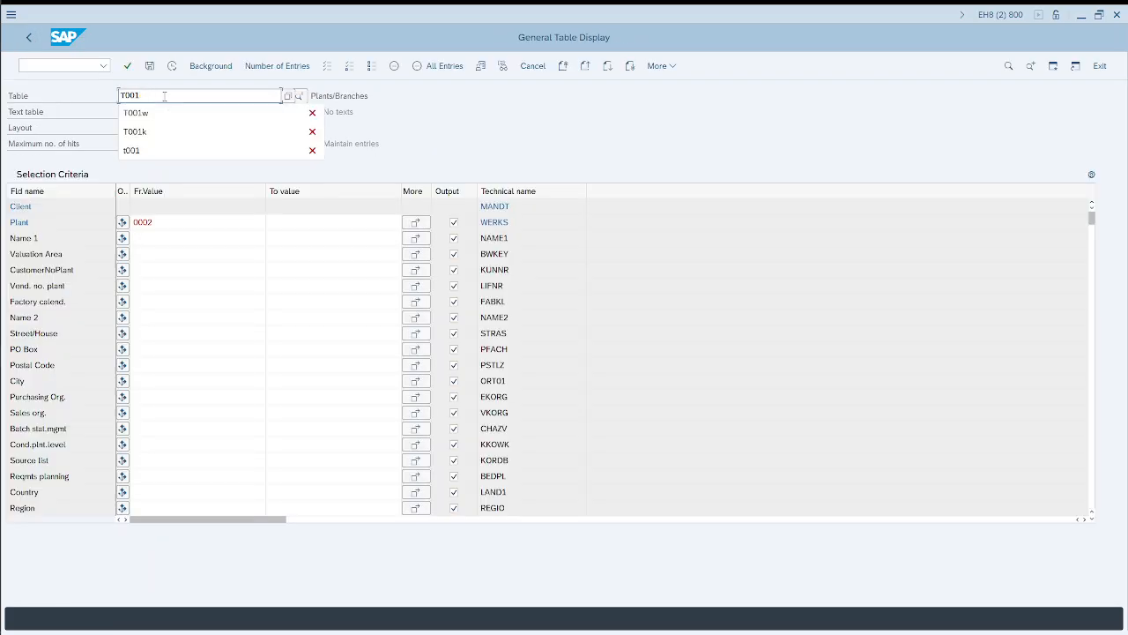
key(Return)
click(164, 221)
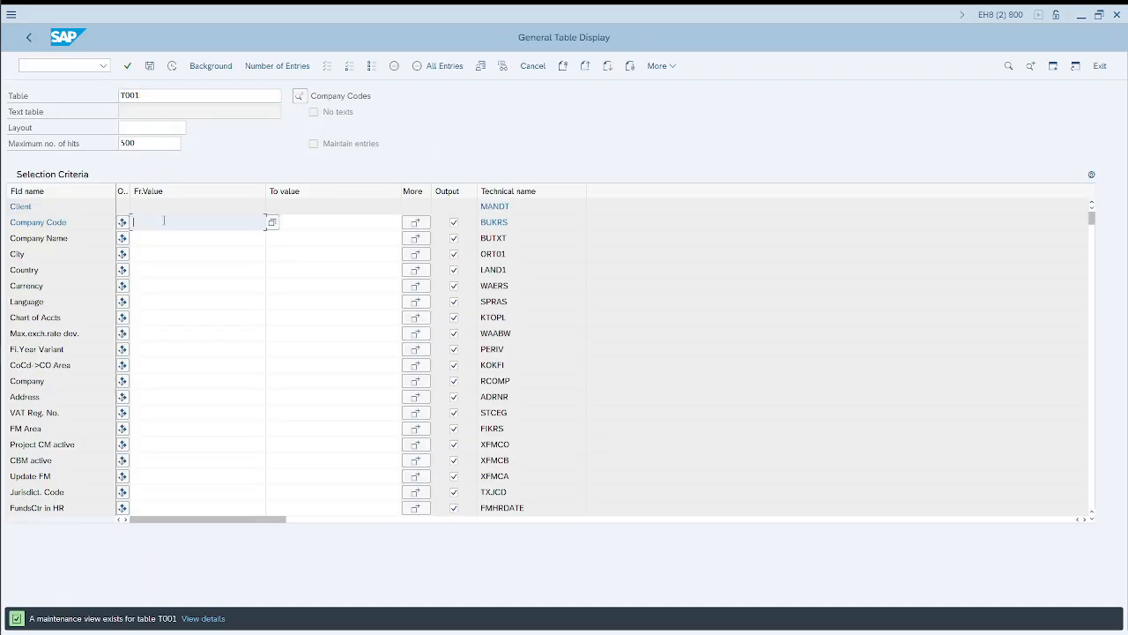
text(0001)
key(F8)
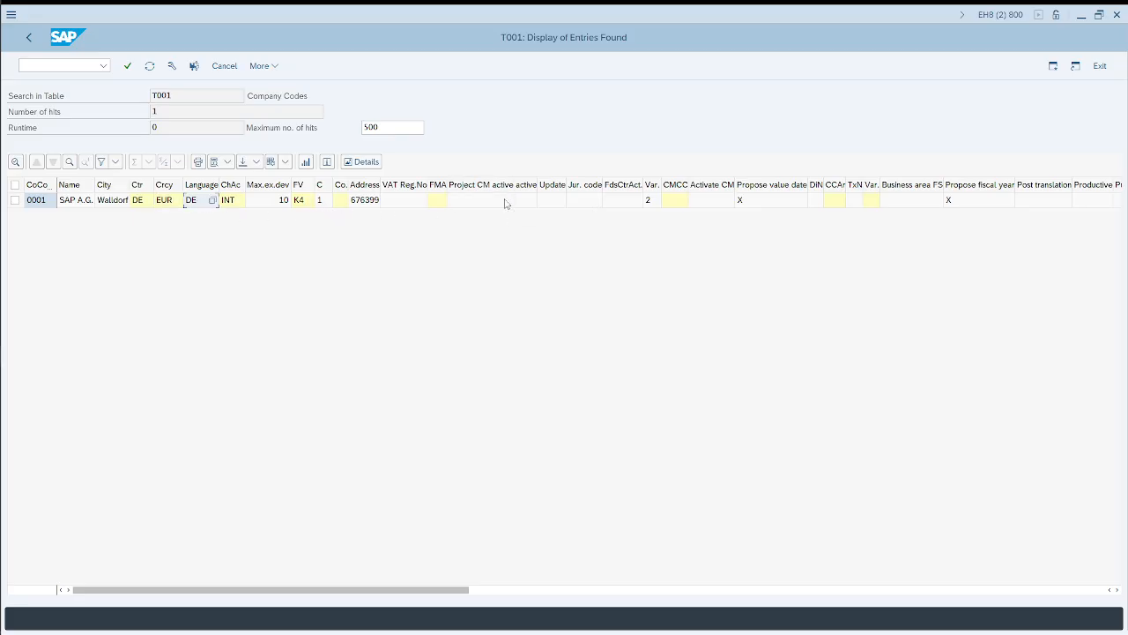
Step: Return to the T001 selection and switch to the Excalidraw organisational flow chart in Chrome
click(29, 38)
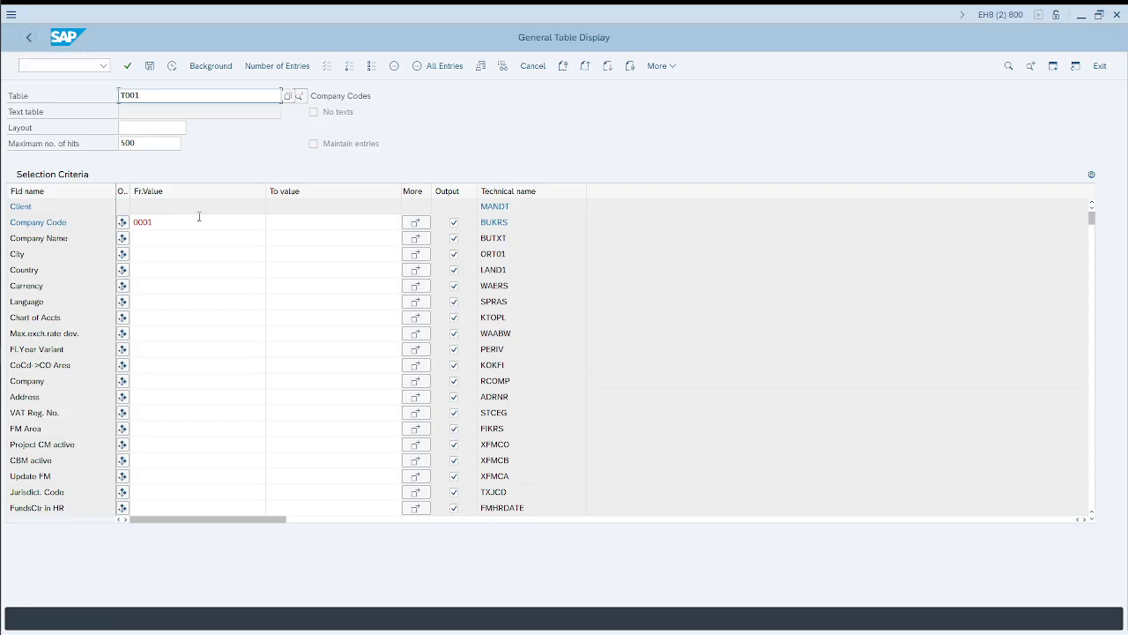
double_click(149, 97)
key(alt+Tab)
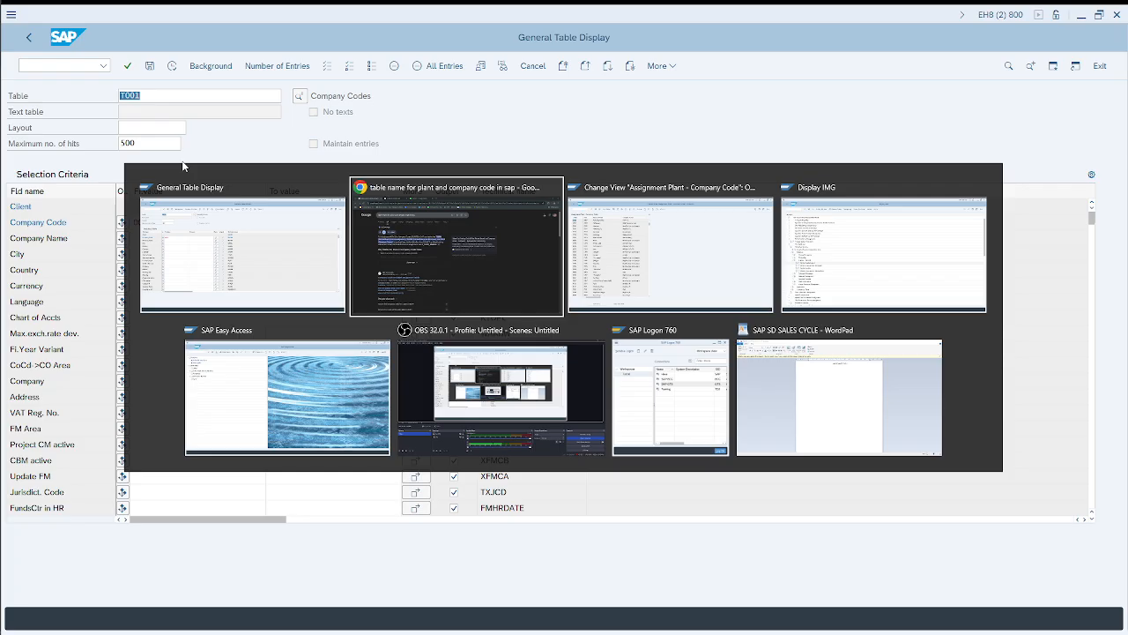
key(alt+Tab)
key(alt+Tab)
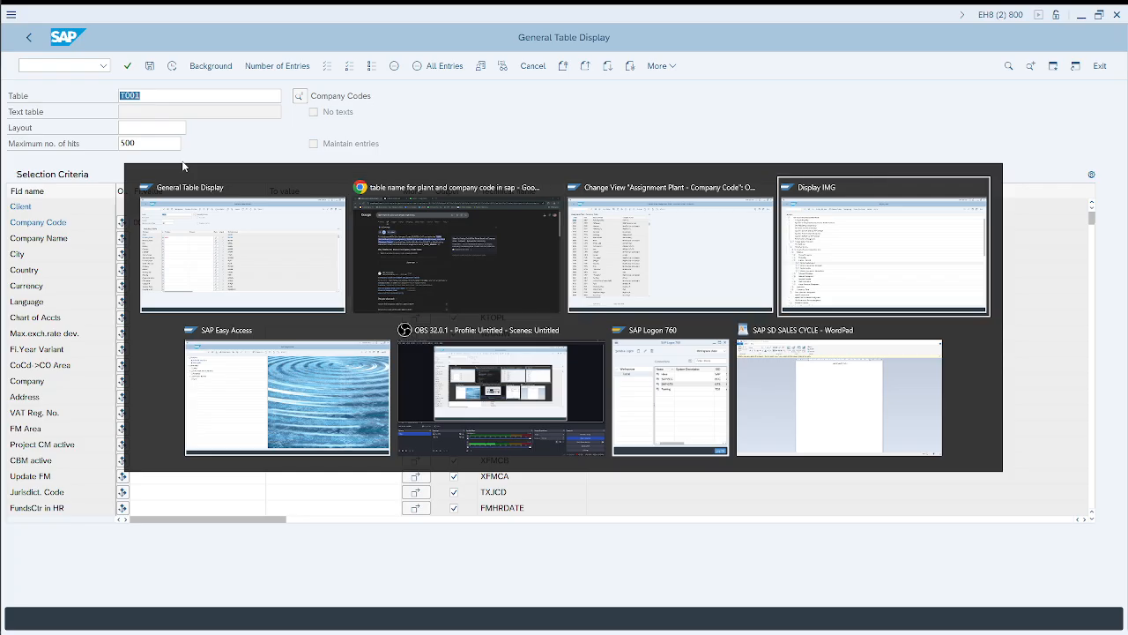
key(alt+shift+Tab)
key(alt+shift+Tab)
click(201, 8)
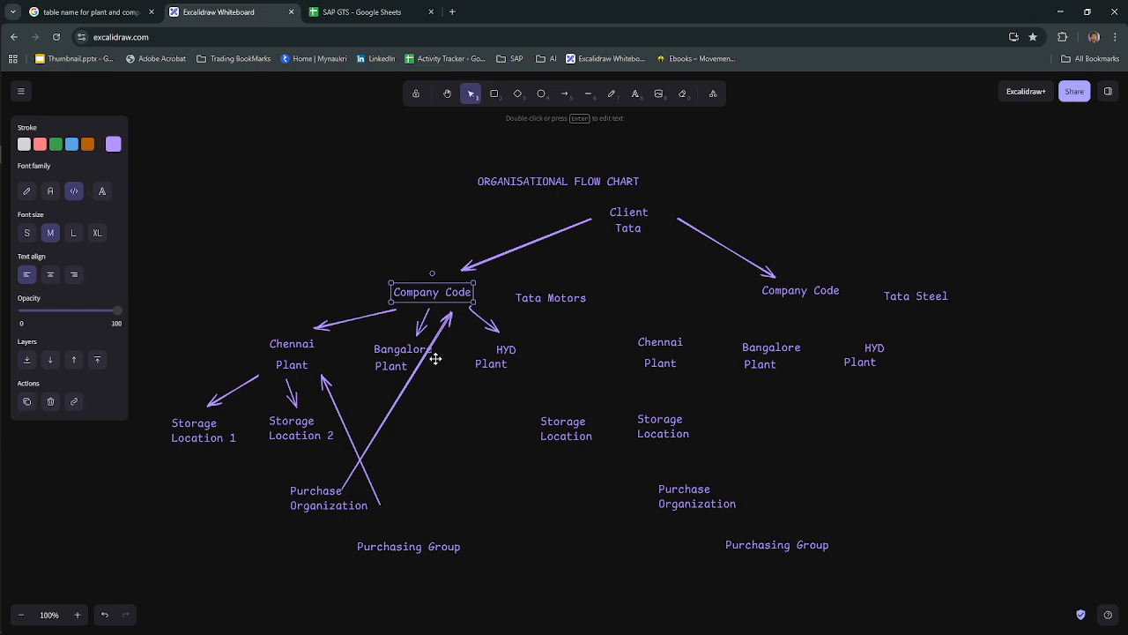
Step: Review the whiteboard's feeder and GTS system structures and its configurational, master and transactional data list, and return to SAP
scroll(436, 359, down, 3)
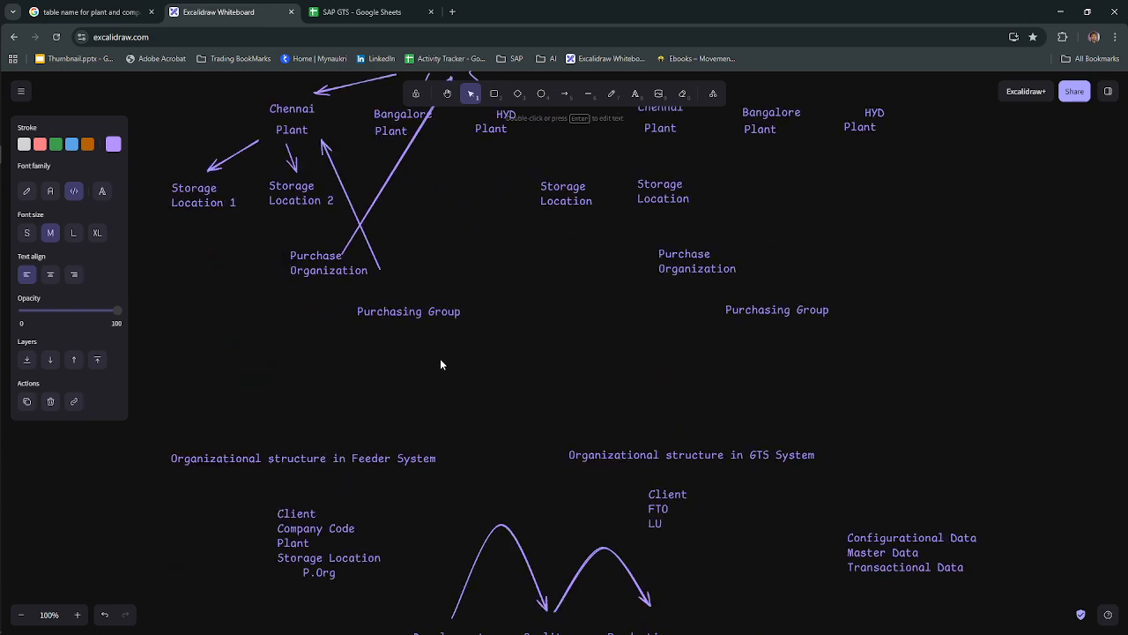
scroll(441, 364, down, 2)
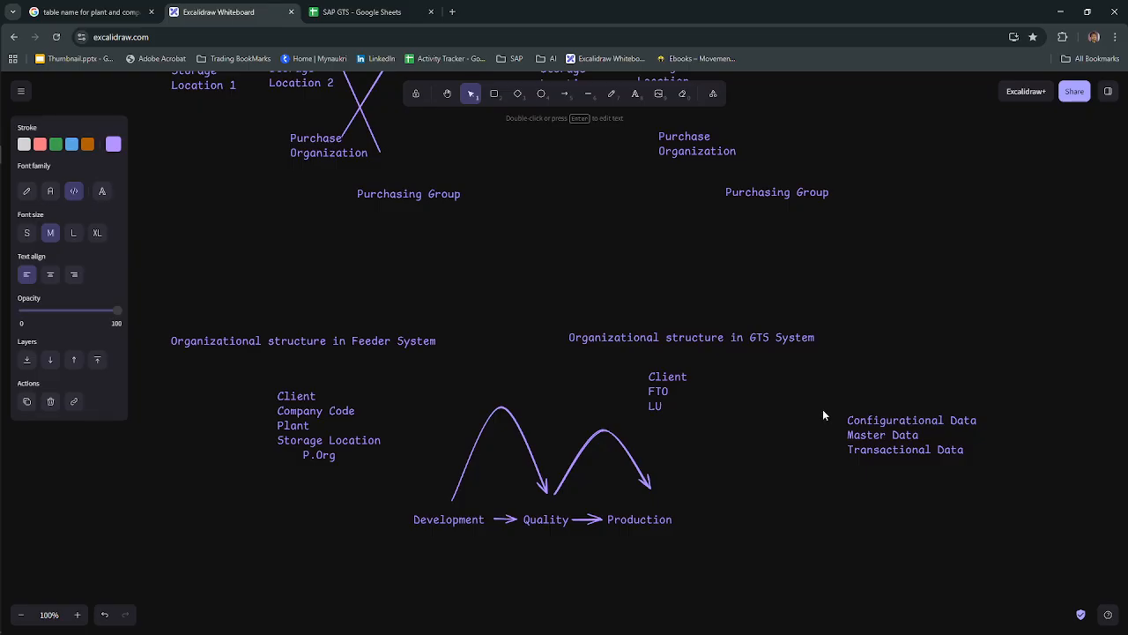
click(677, 391)
key(alt+Tab)
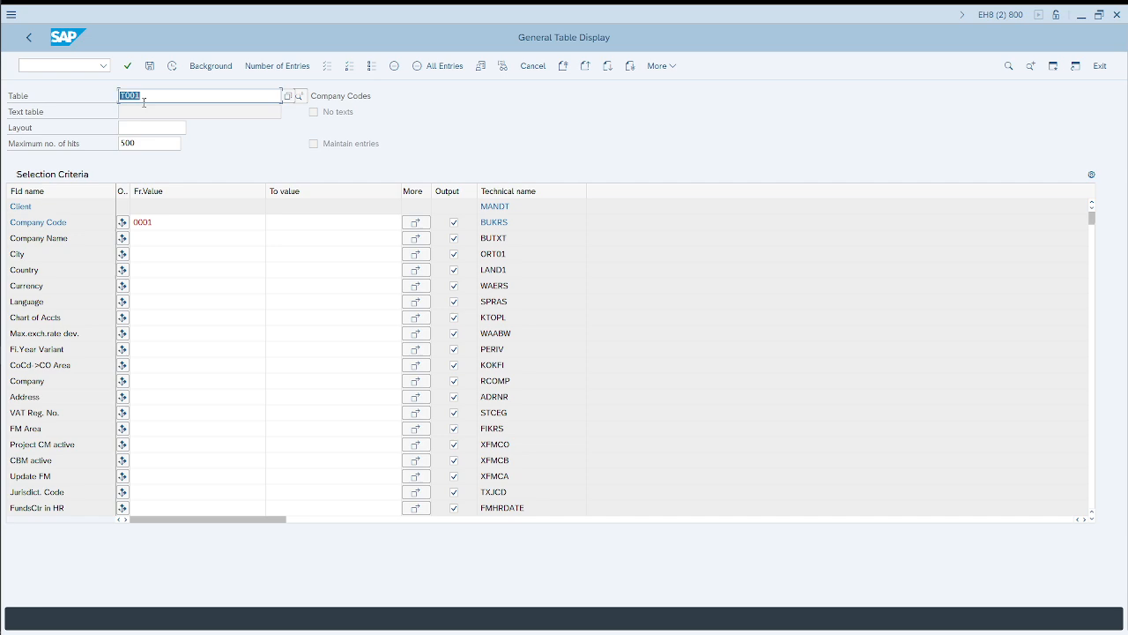
key(alt+Tab)
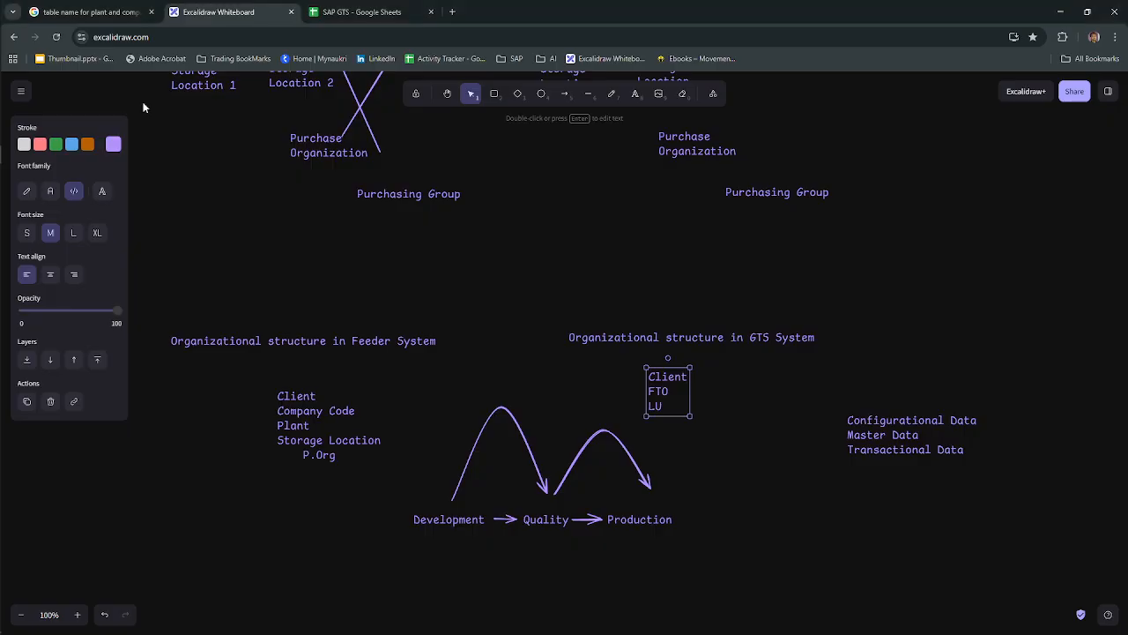
key(alt+Tab)
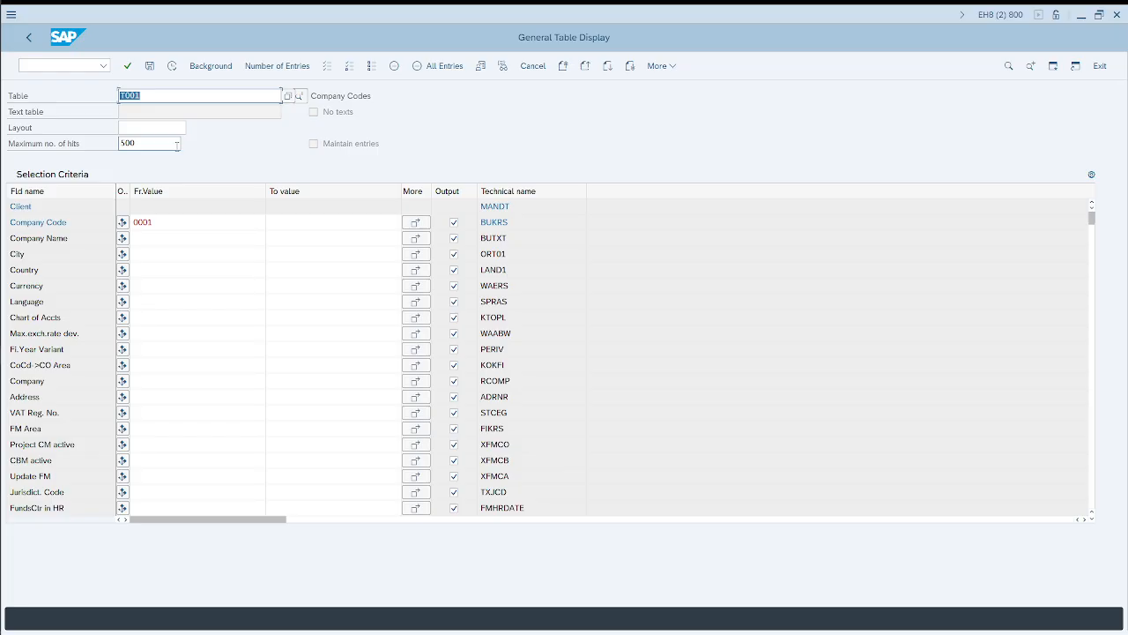
Step: Switch to the Google results in Chrome and search for "purchase order table in sap"
key(alt+Tab)
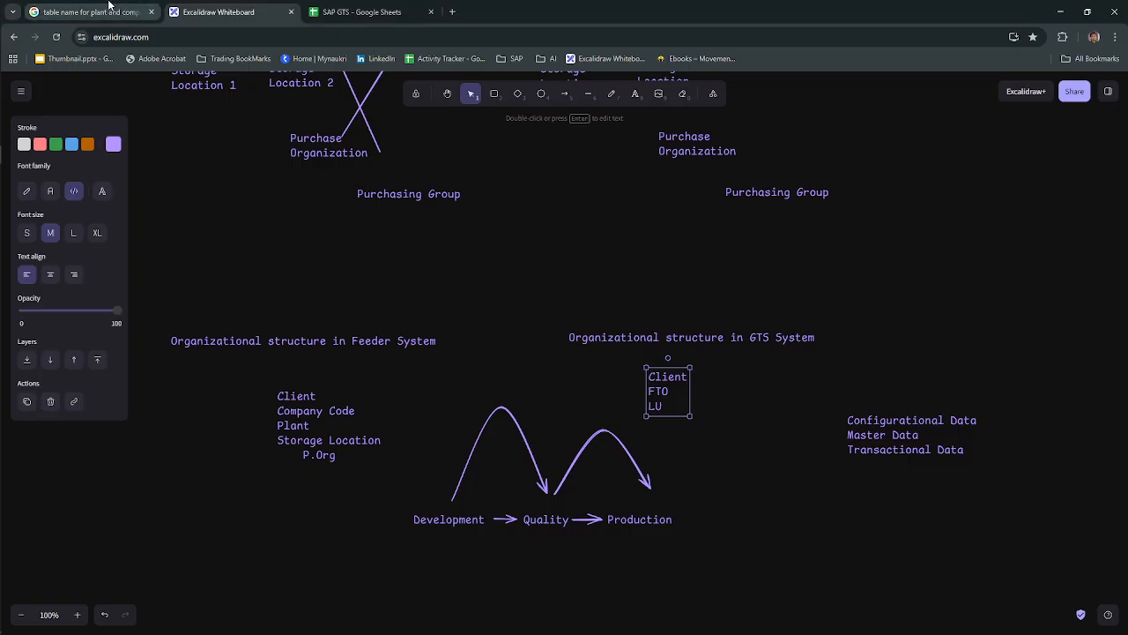
click(88, 12)
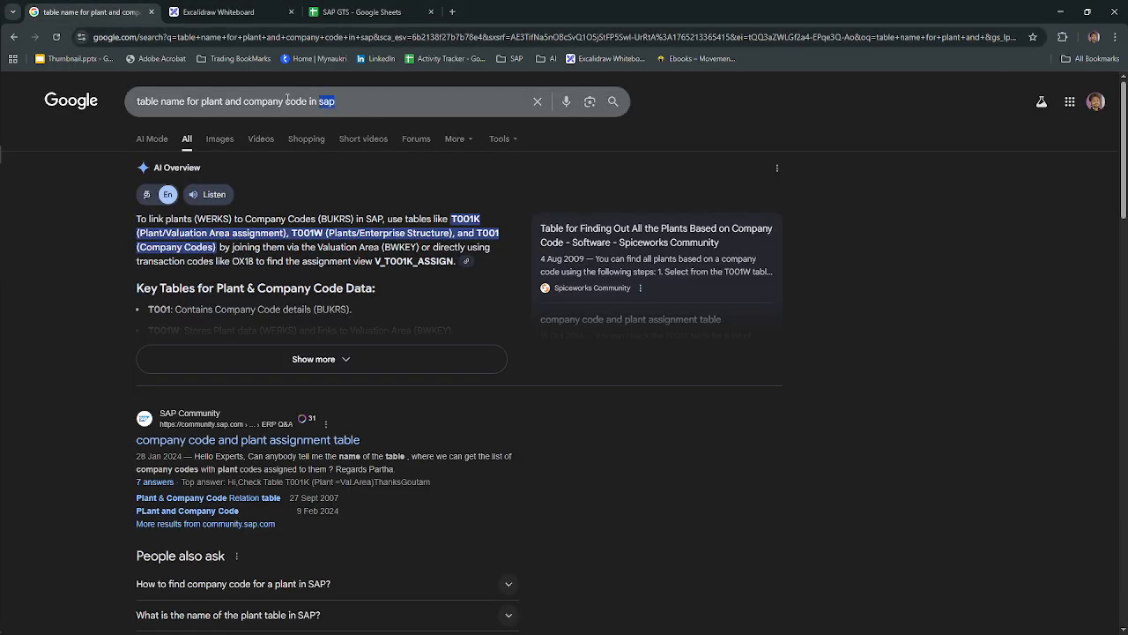
drag(288, 99, 136, 100)
text(p)
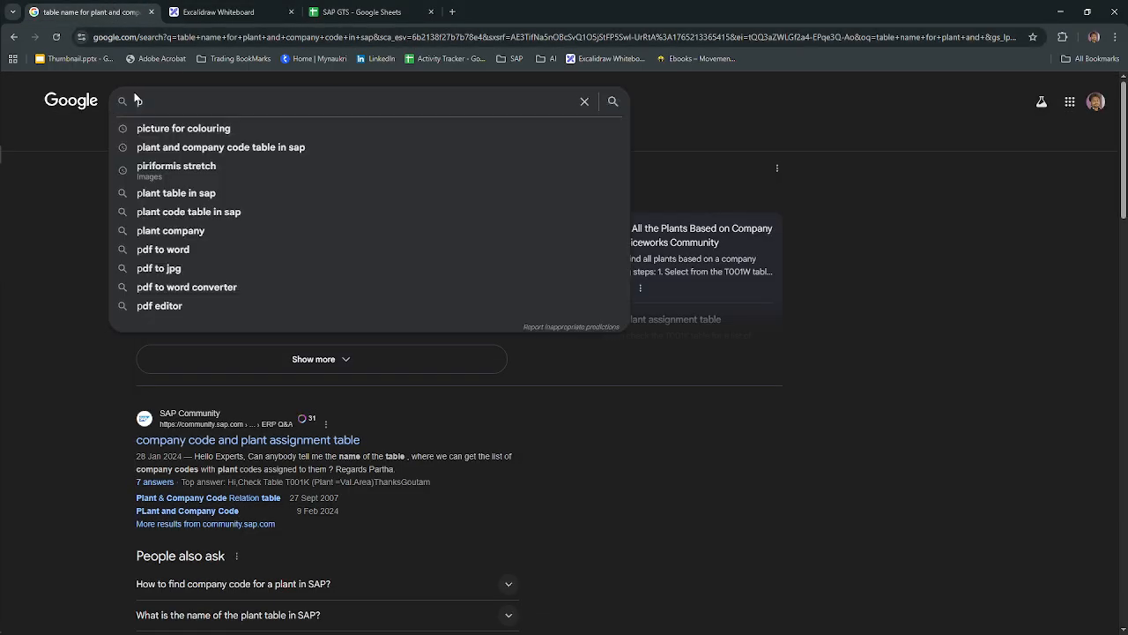
text(urchase o)
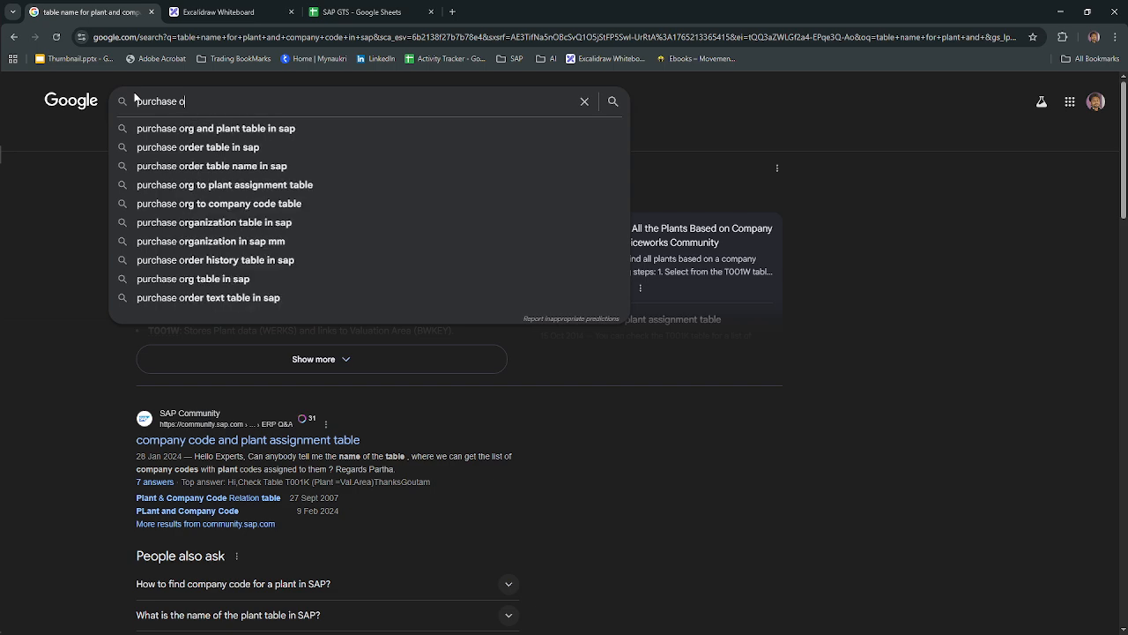
key(Down)
key(Down)
key(Return)
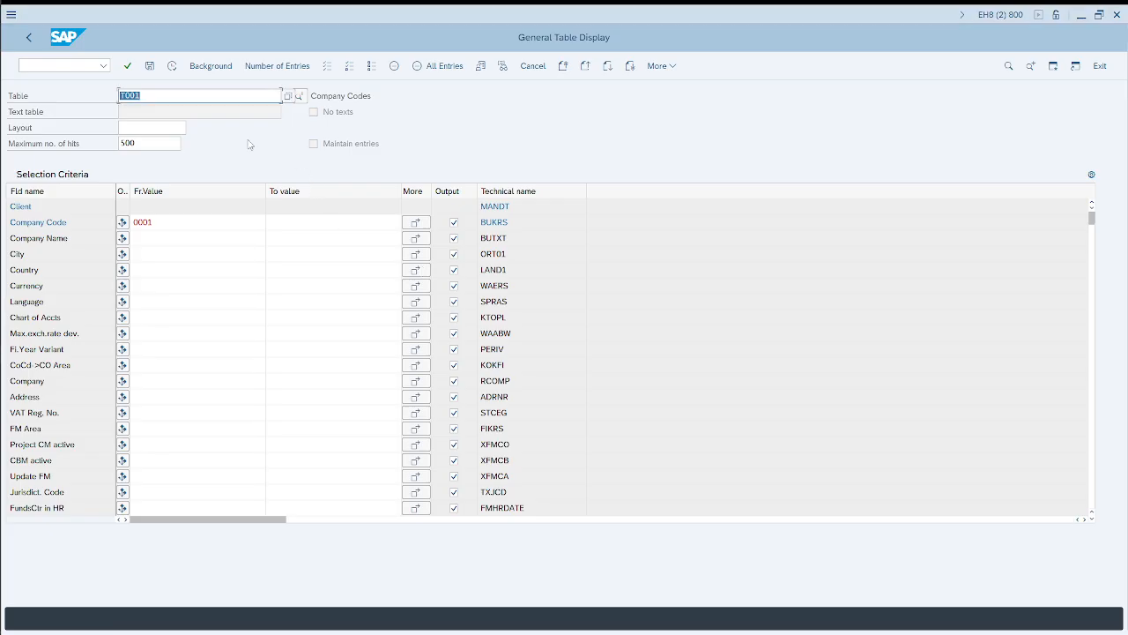
Step: In SAP, display the EKKO table entries with Created On from 01.01.2025 to 31.12.2025
text(EKKO)
key(Return)
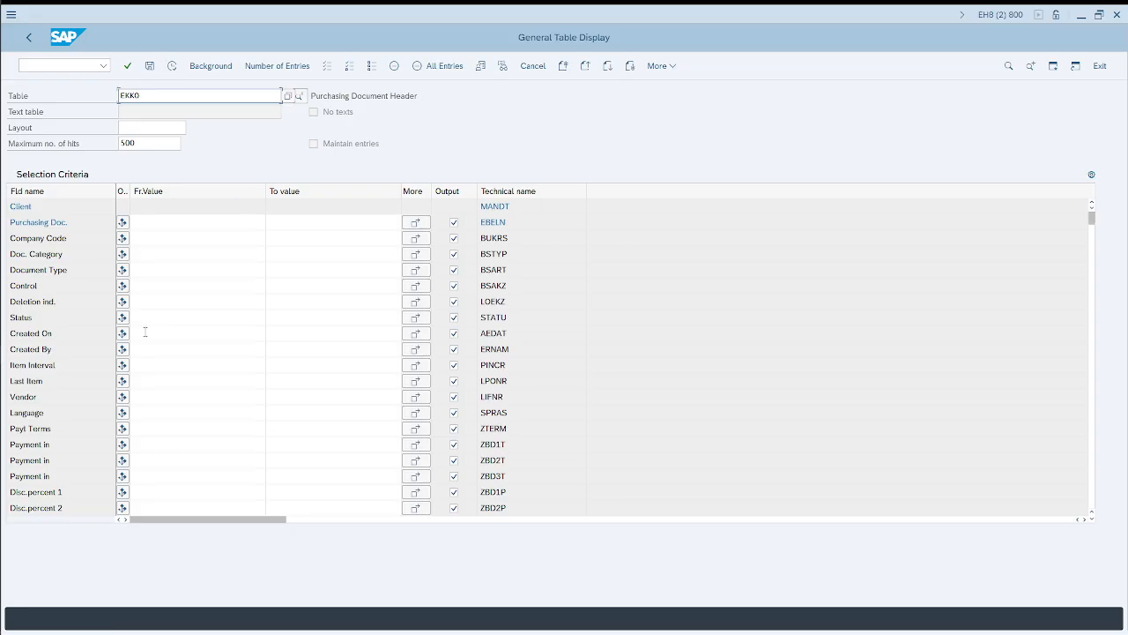
click(179, 334)
text(01012025)
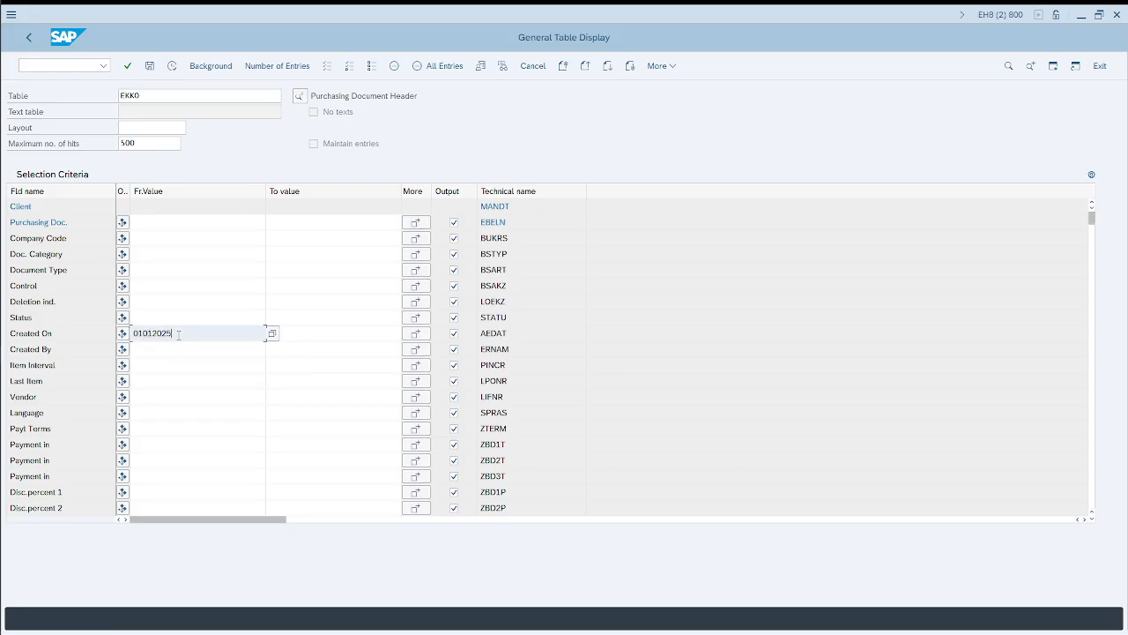
key(Tab)
text(31122025)
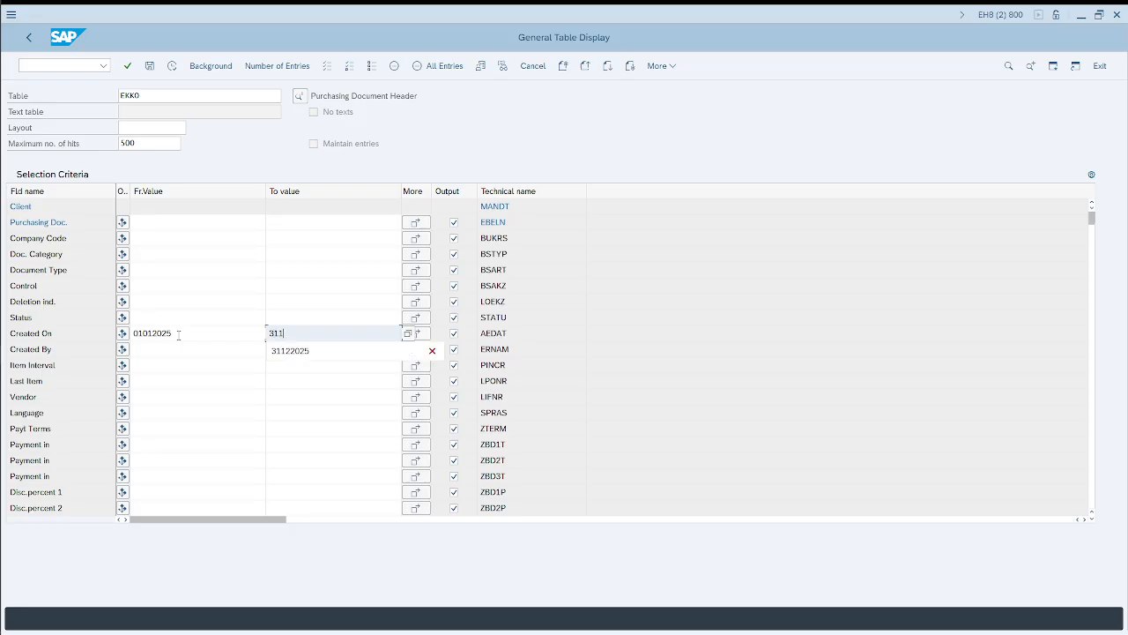
key(Return)
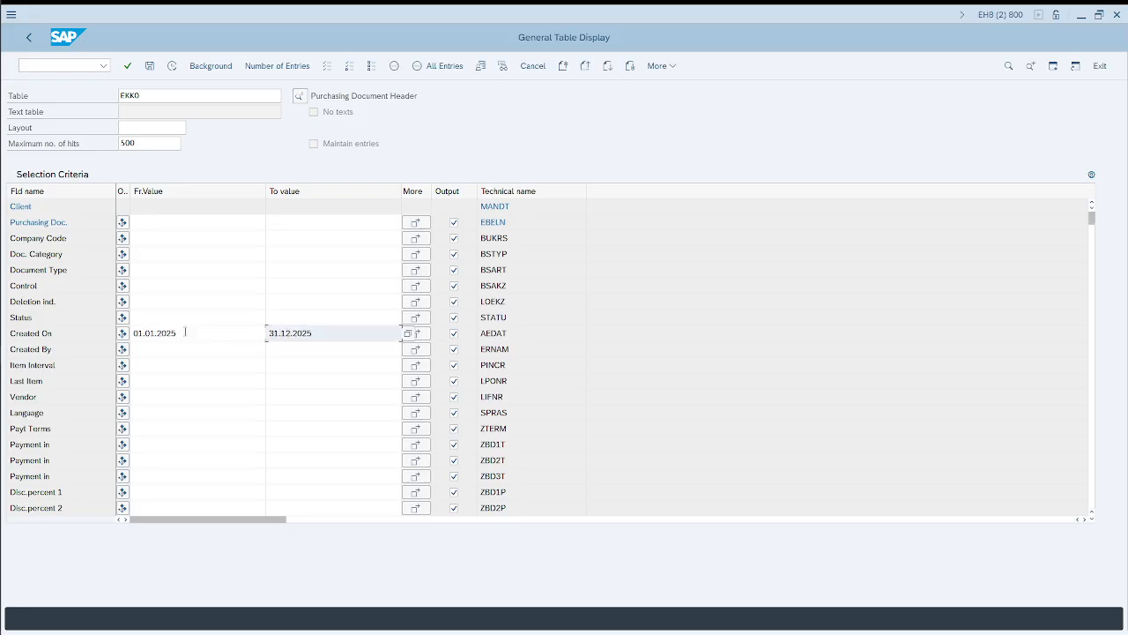
click(173, 67)
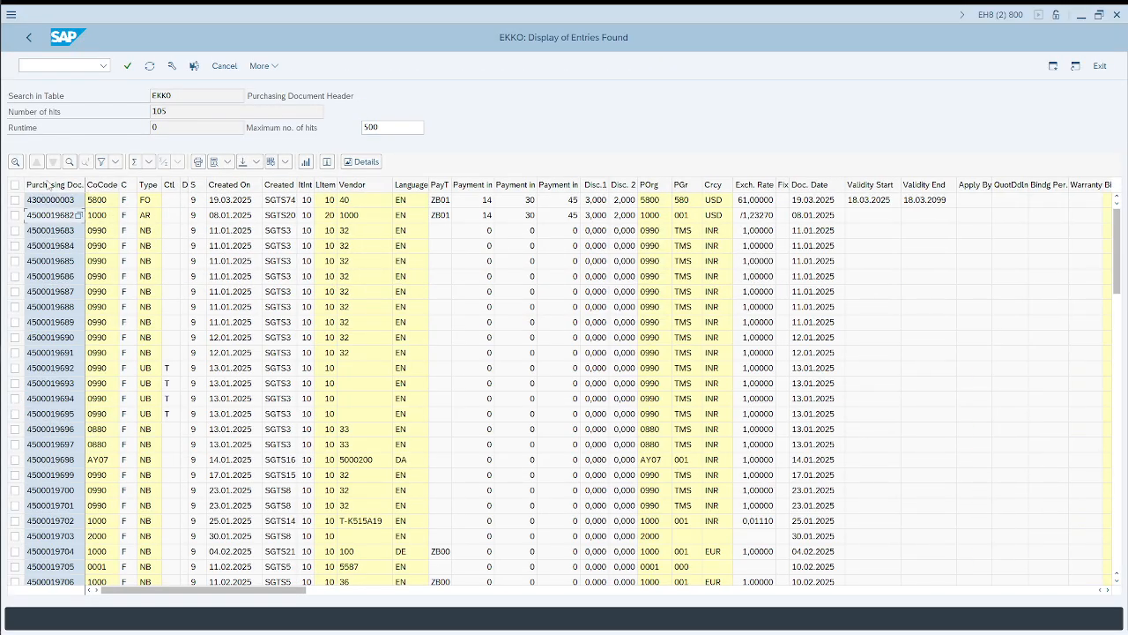
Step: Switch to Chrome and search Google for "purchase order tcode in sap mm"
key(alt+Tab)
key(alt+Tab)
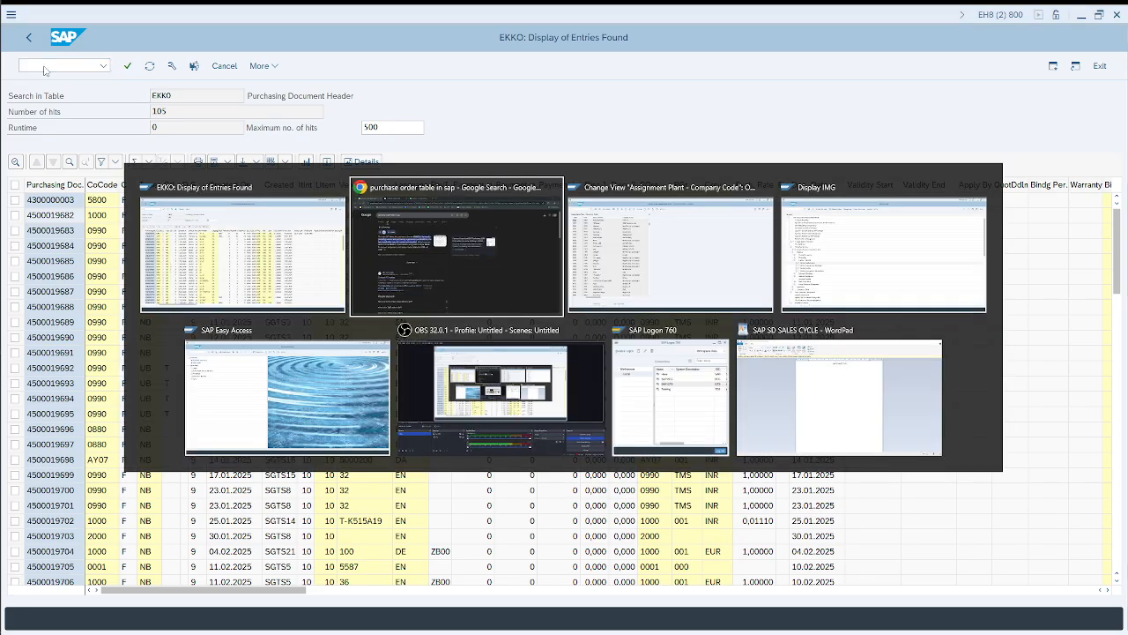
key(alt+Tab)
key(alt+Tab)
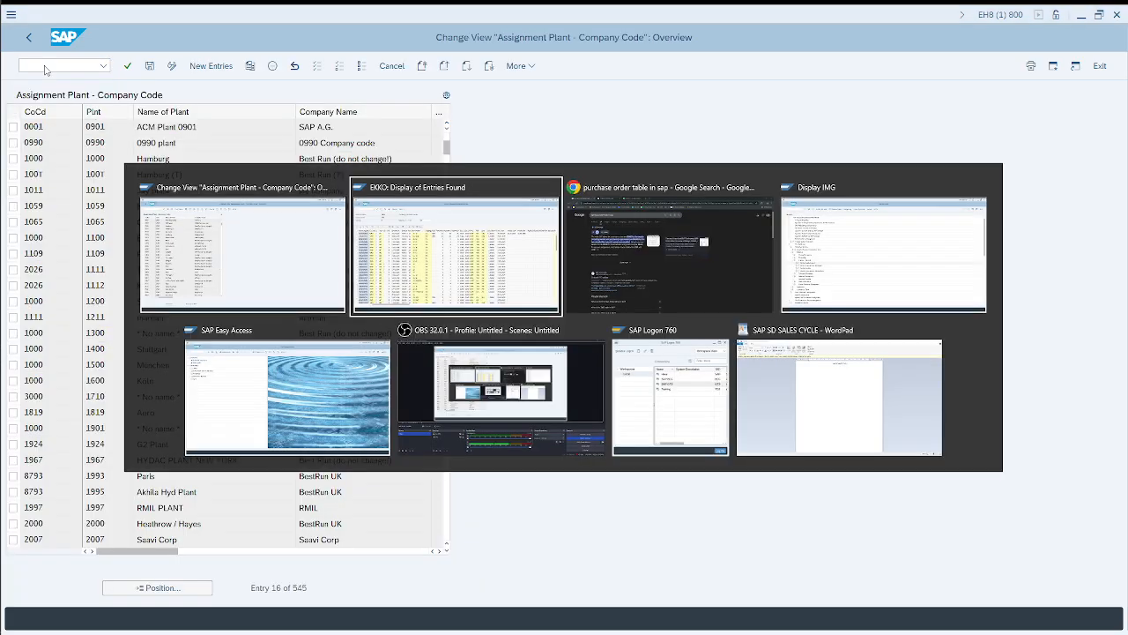
drag(303, 101, 212, 101)
key(BackSpace)
text(code in sap m)
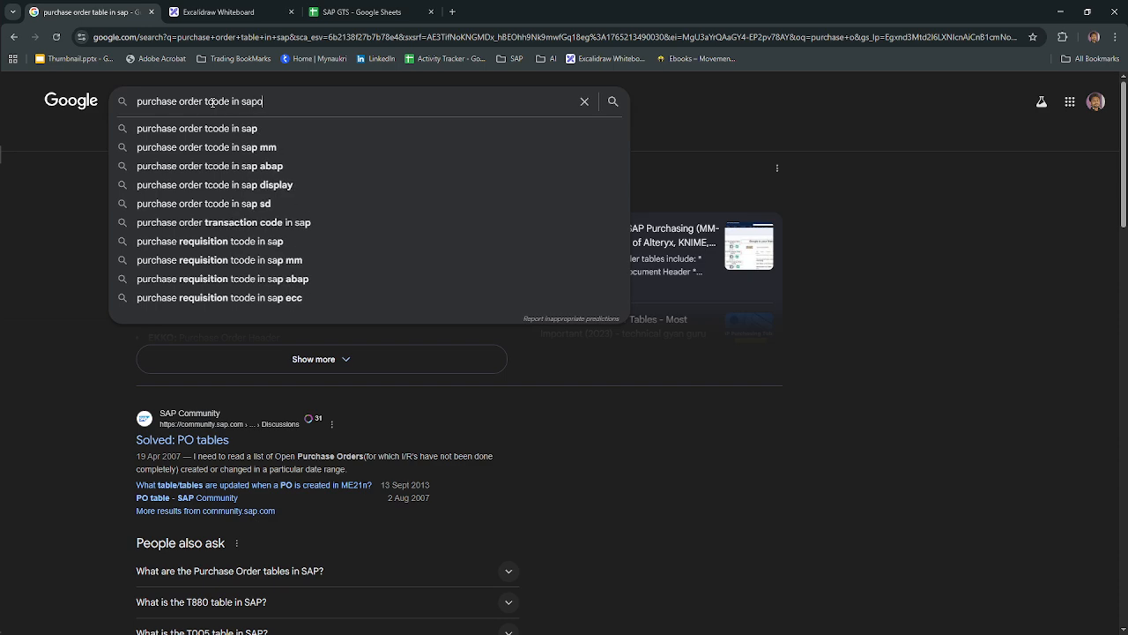
text(m)
key(Return)
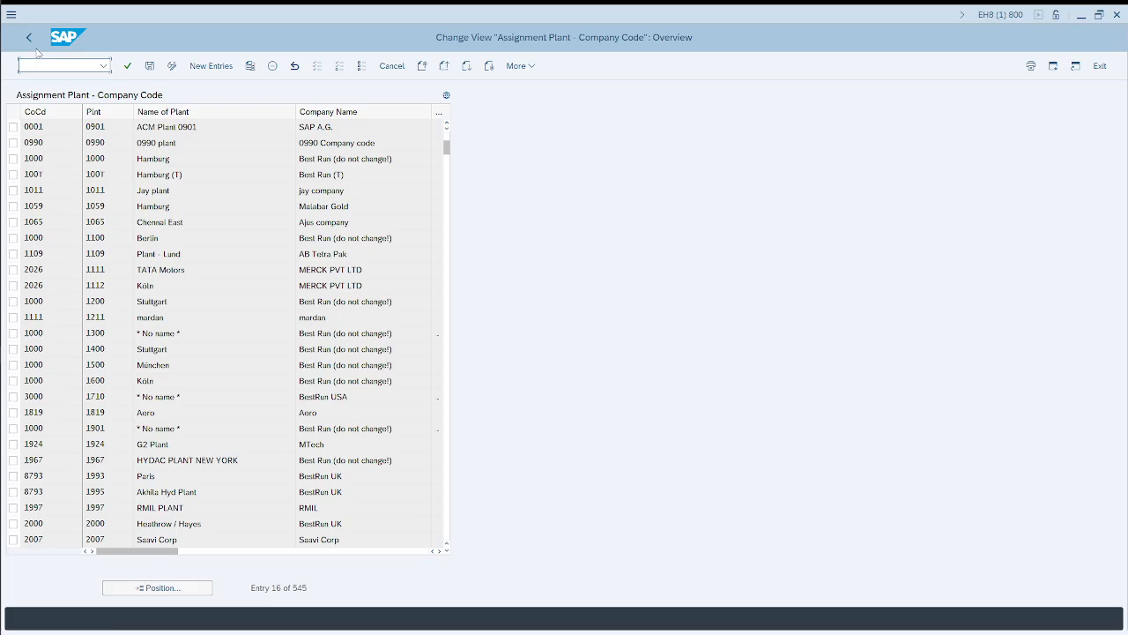
Step: In the SAP plant assignment session, leave the assignment view and start transaction ME21N to create a purchase order
text(/nme21n)
key(Return)
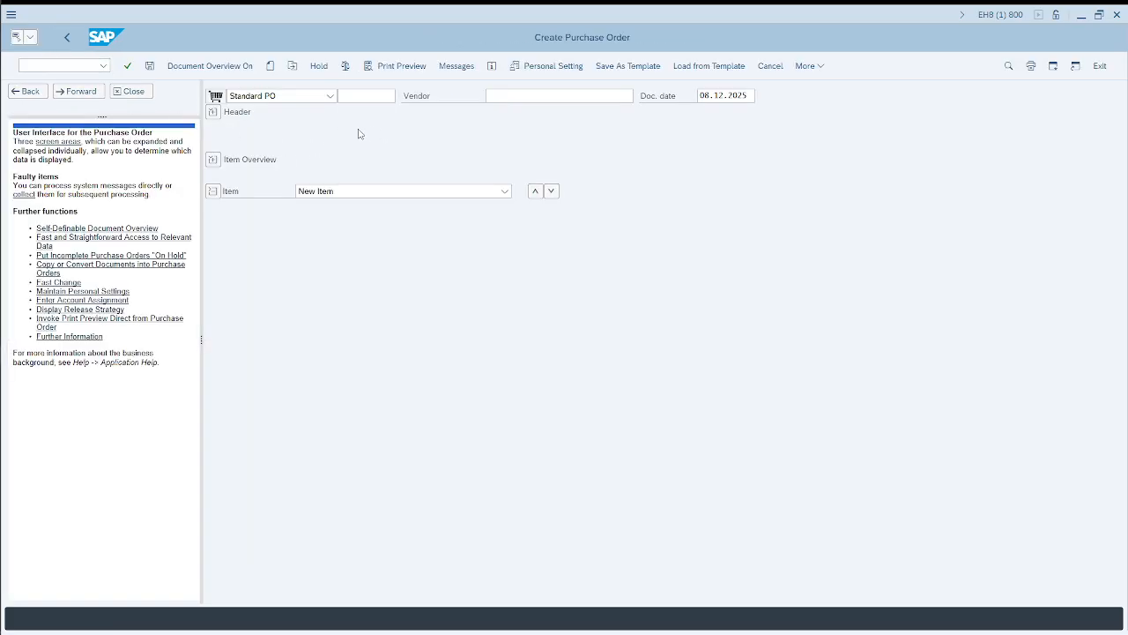
Step: Start transaction ME23N and display the purchase order with the copied document number
click(99, 69)
text(/nme21n)
key(Return)
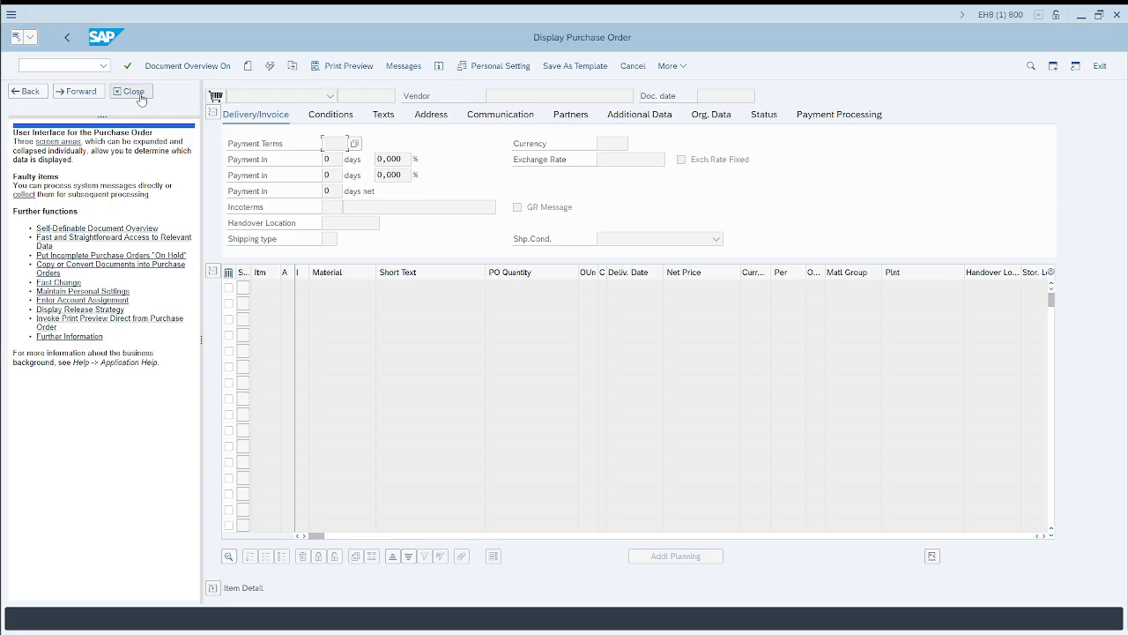
click(292, 67)
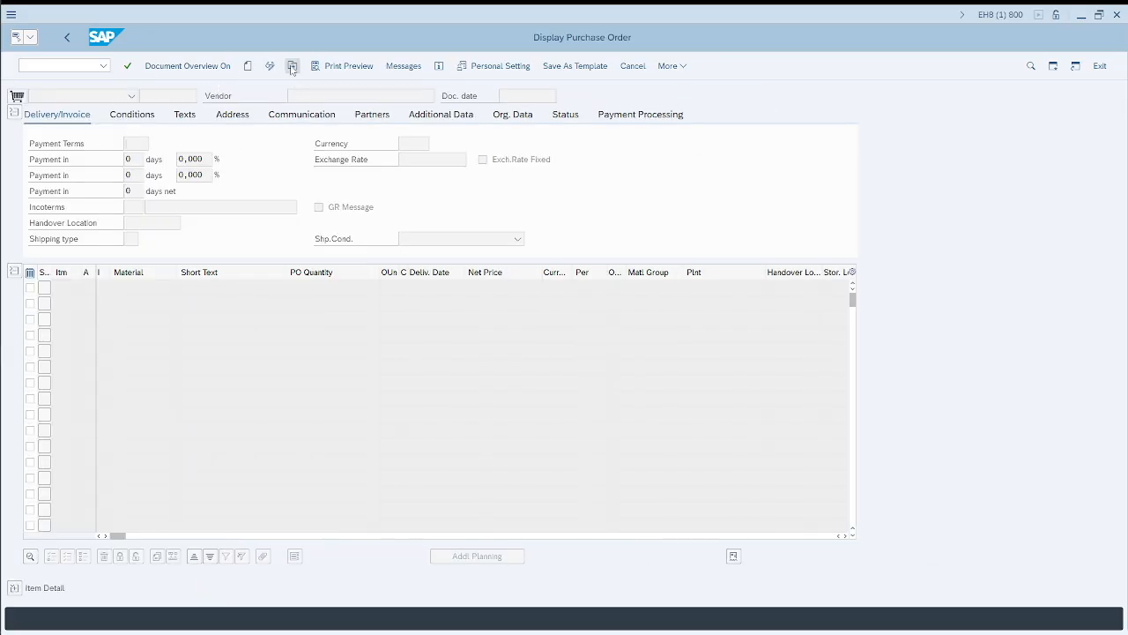
key(ctrl+v)
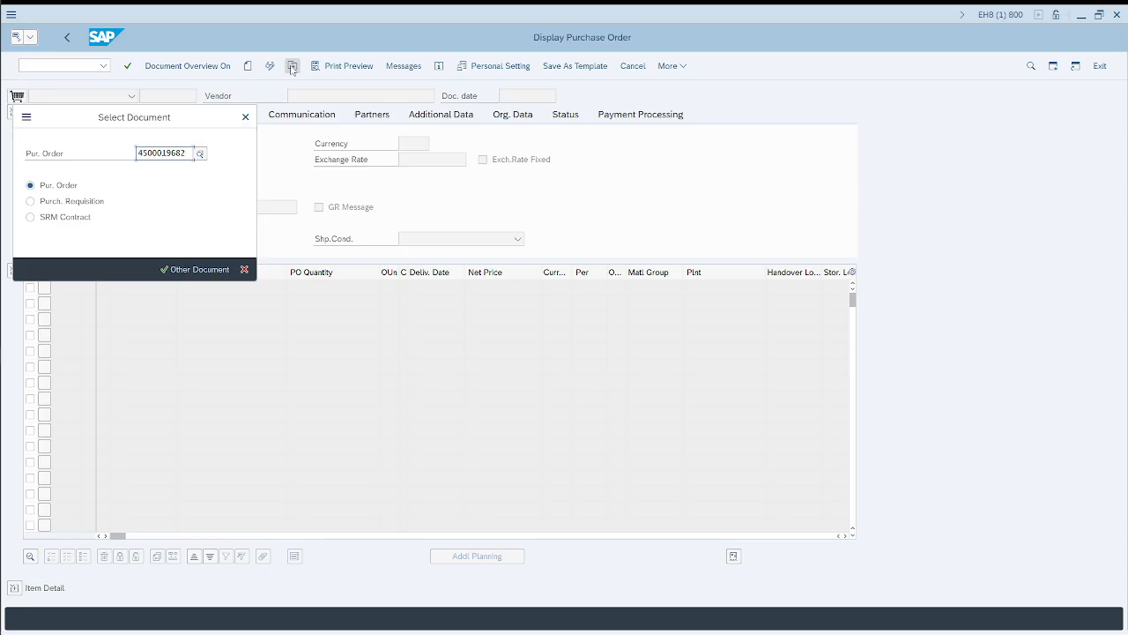
key(Return)
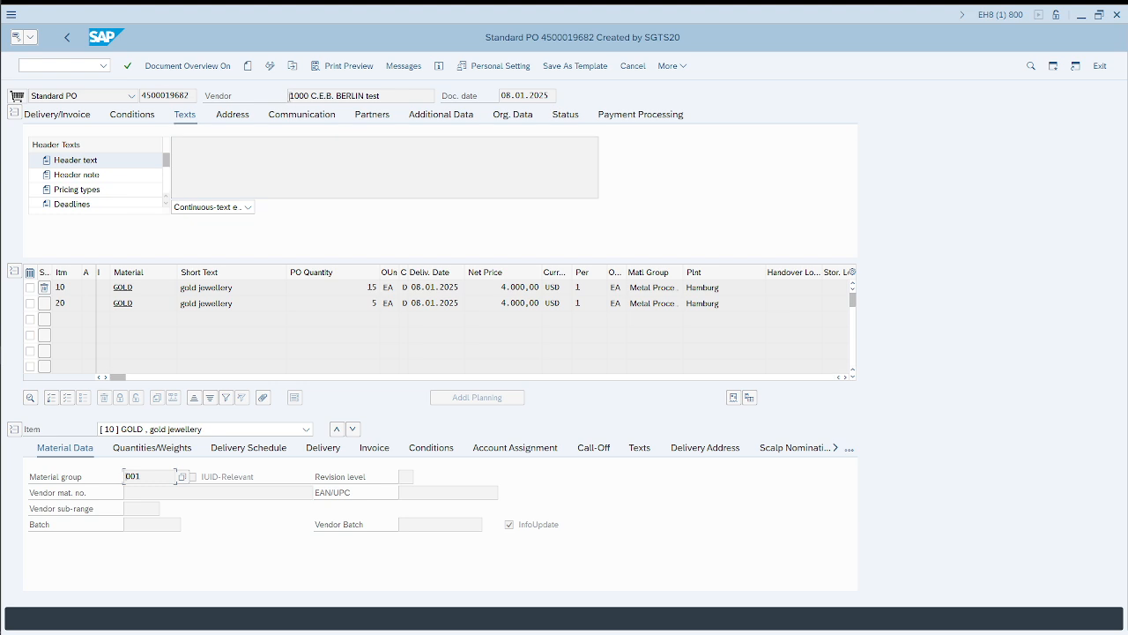
Step: Examine the purchase order's vendor, item 10 material and quantity, organizational data, and item plant
drag(289, 95, 388, 96)
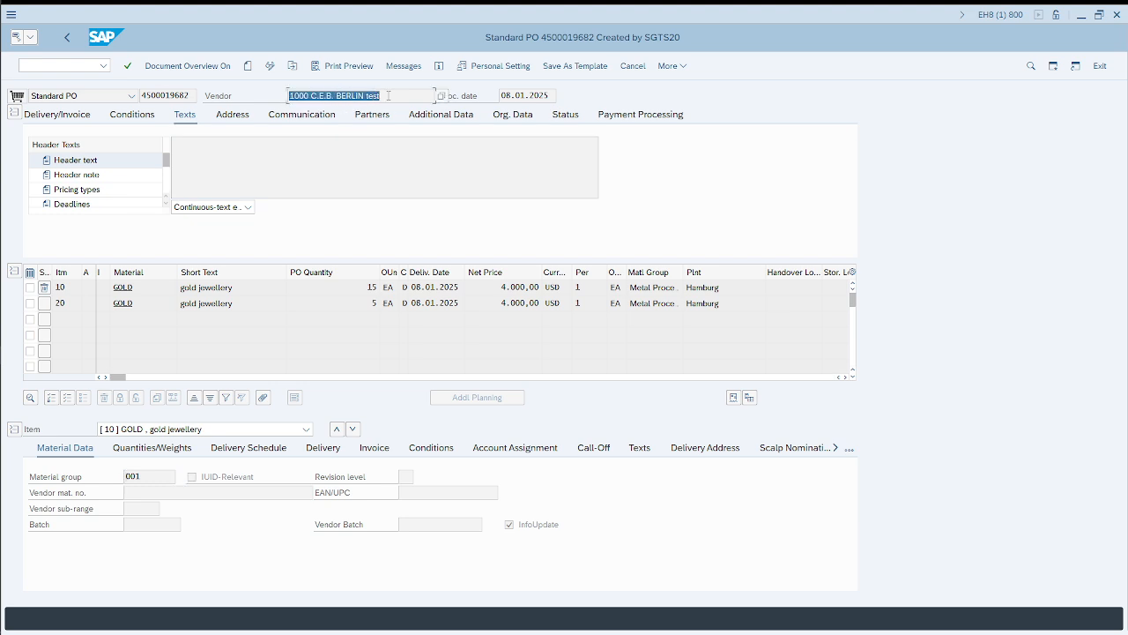
drag(134, 288, 108, 288)
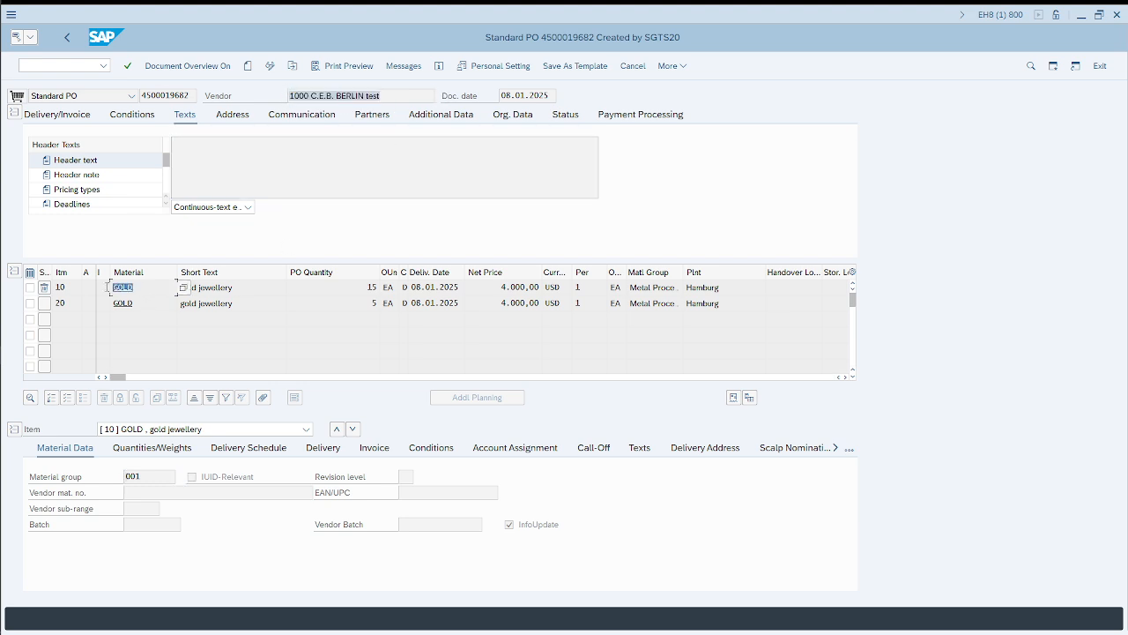
drag(378, 288, 365, 287)
click(512, 119)
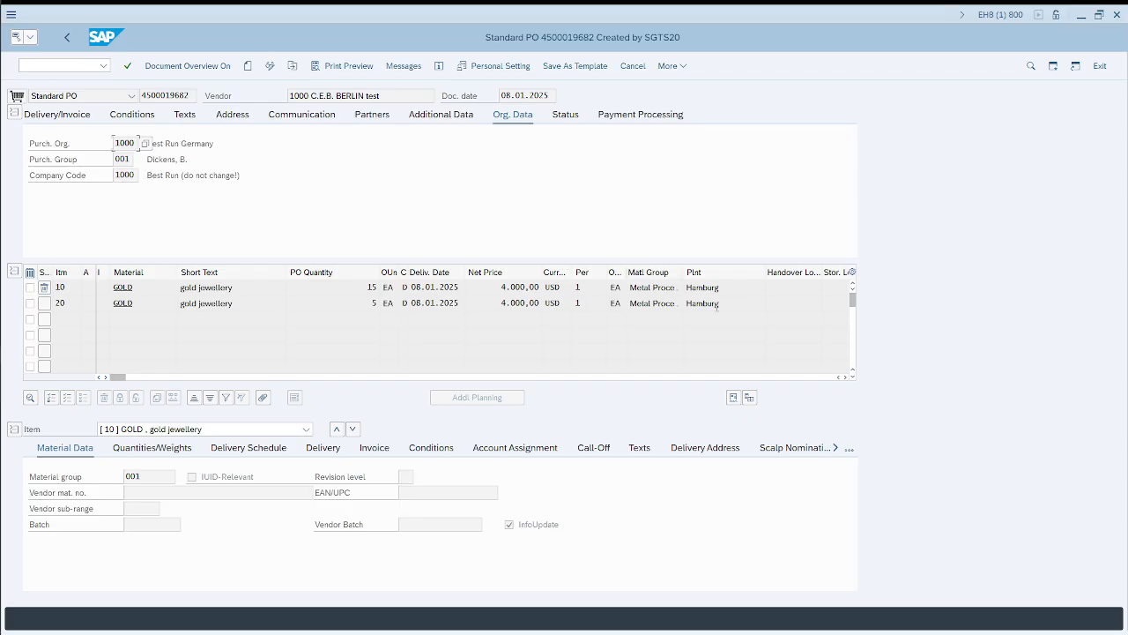
click(763, 304)
Step: In the SAP Logon options under Visualization 1, enable showing keys within dropdown lists and sorting by keys
mouse_move(4, 169)
mouse_move(15, 354)
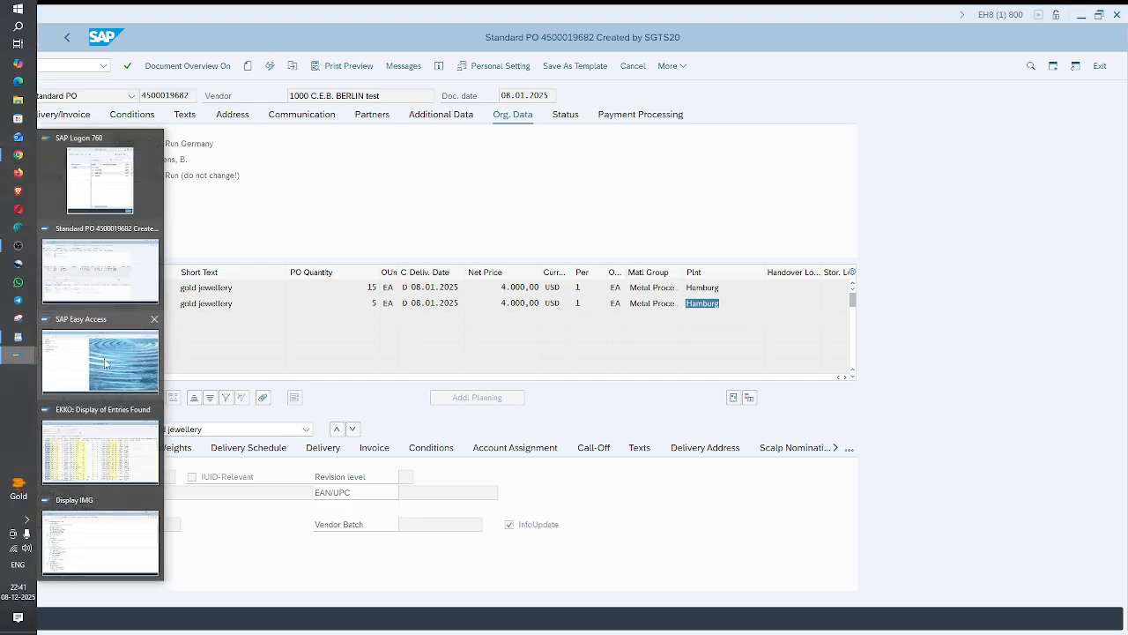
click(92, 181)
click(42, 40)
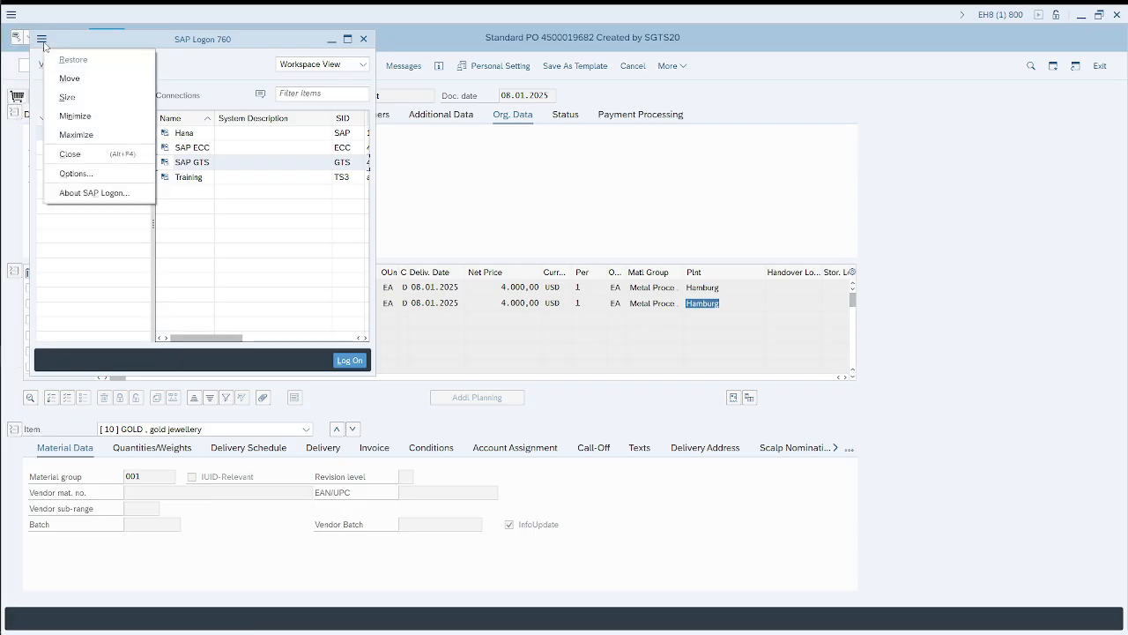
click(92, 174)
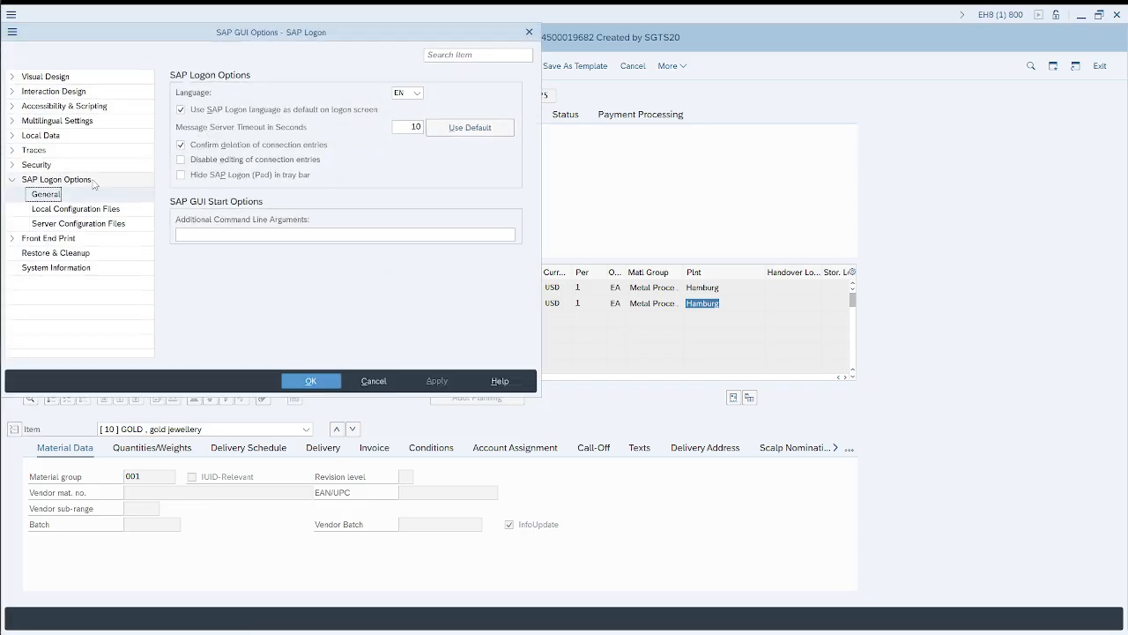
click(12, 91)
click(63, 106)
click(60, 120)
click(181, 147)
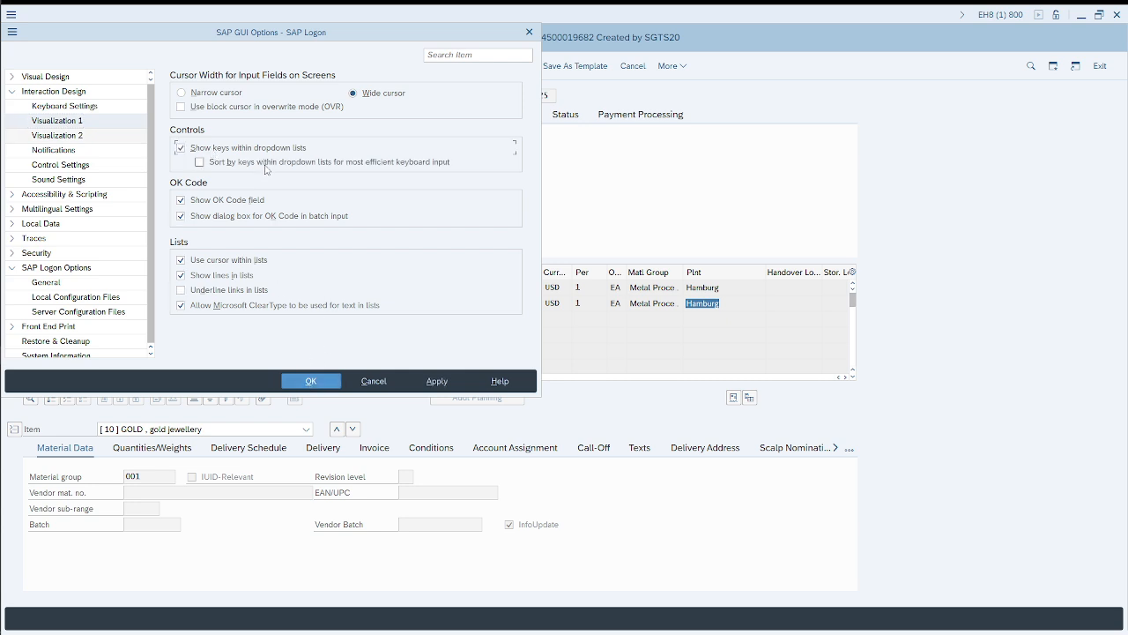
click(313, 381)
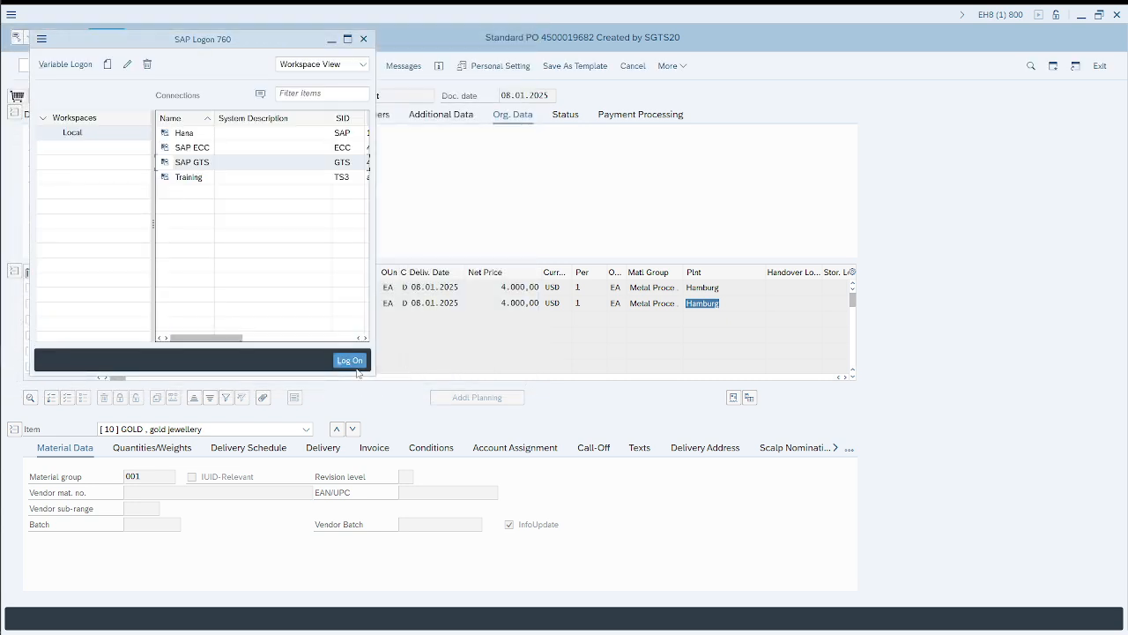
Step: Exit SAP from the purchase order session and log on again through the SAP GTS connection with the saved user and the account password
click(527, 180)
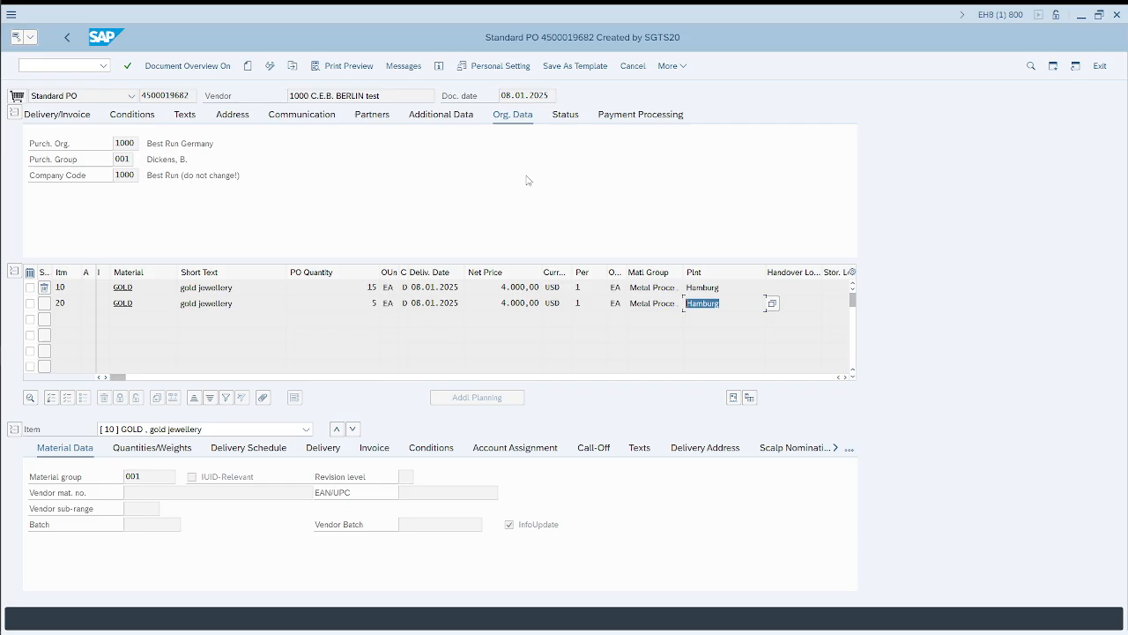
click(55, 66)
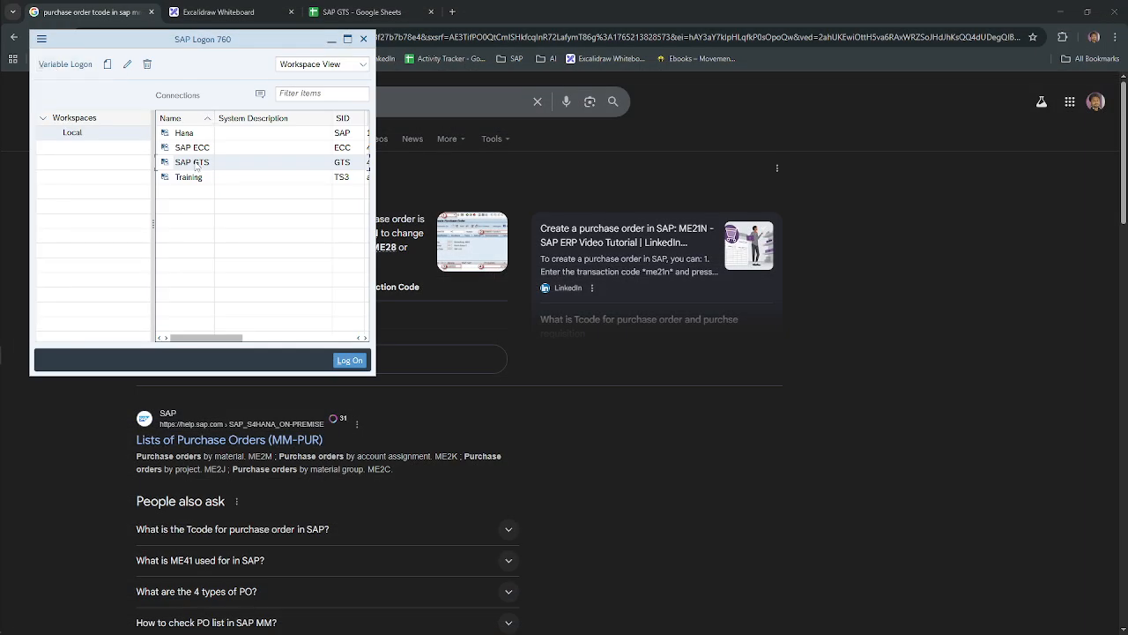
double_click(195, 162)
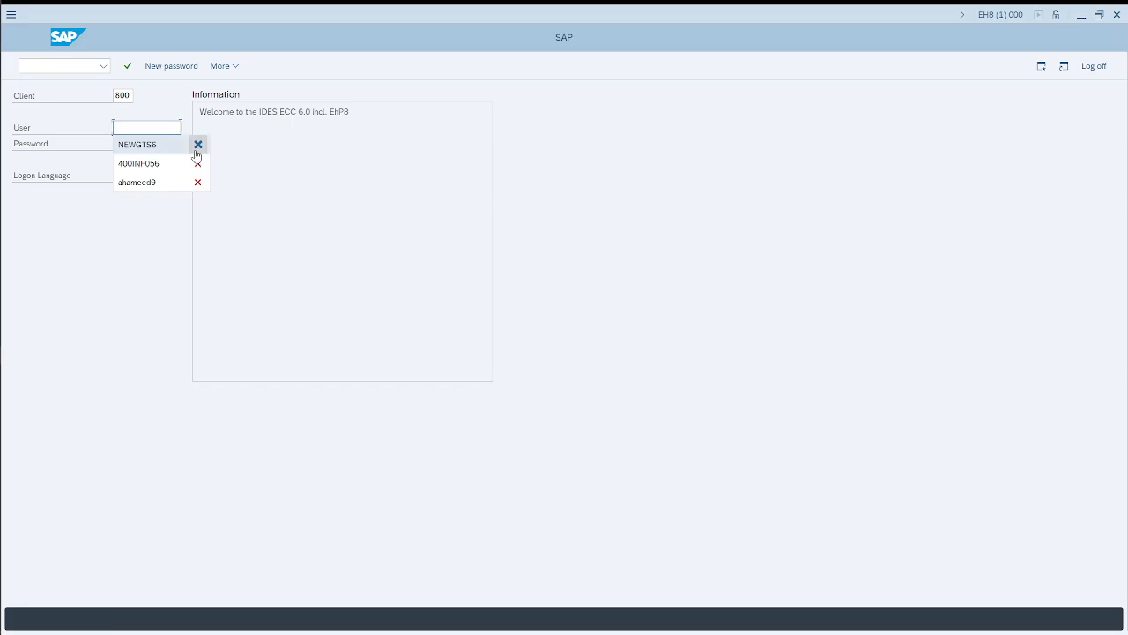
click(196, 152)
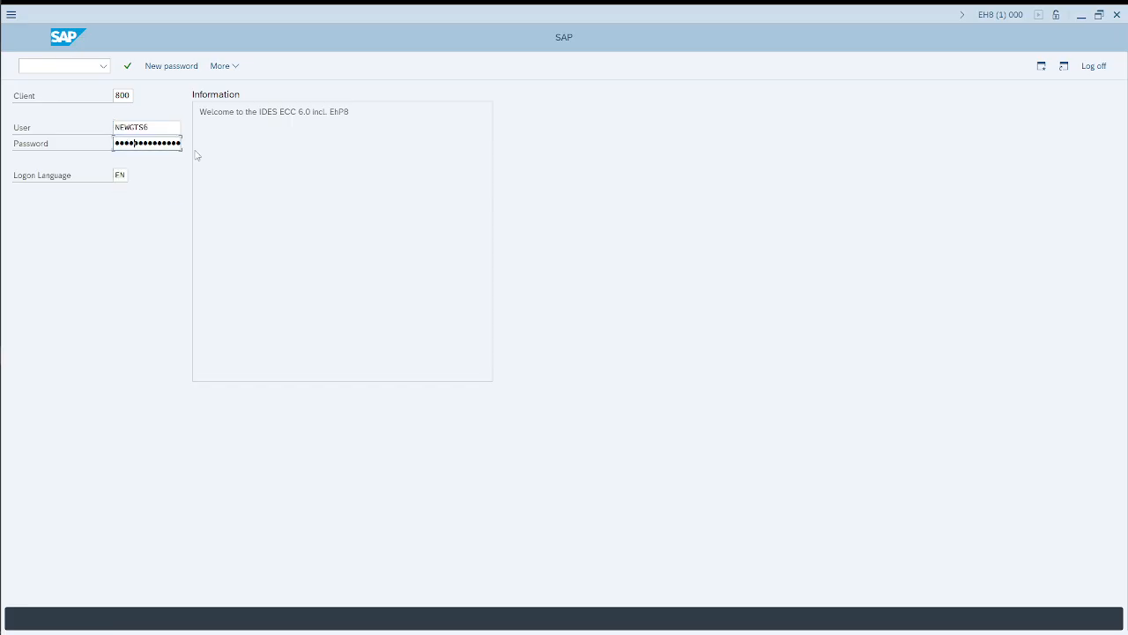
key(Return)
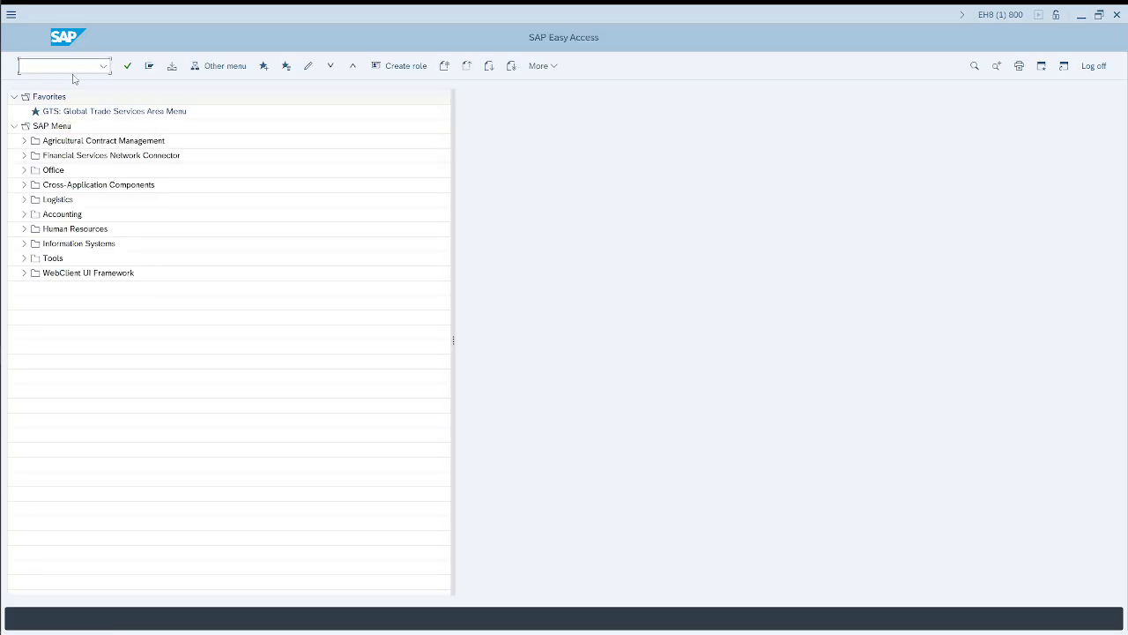
Step: Run ME23N, display the same purchase order without the help pane, and check the plant of its items
text(me23n)
key(Return)
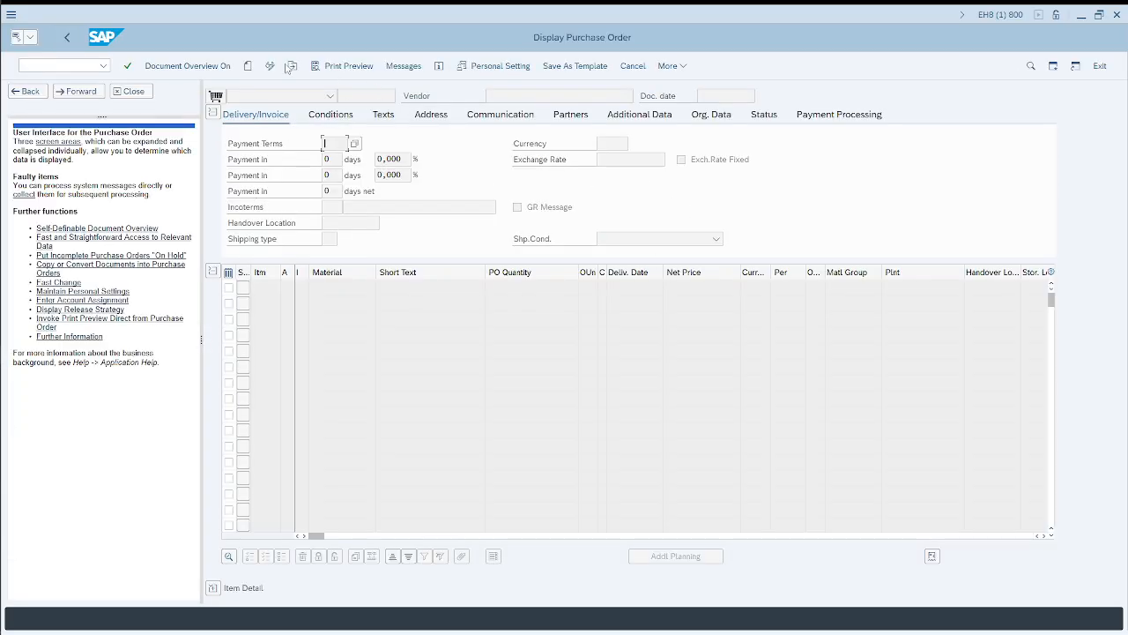
click(294, 68)
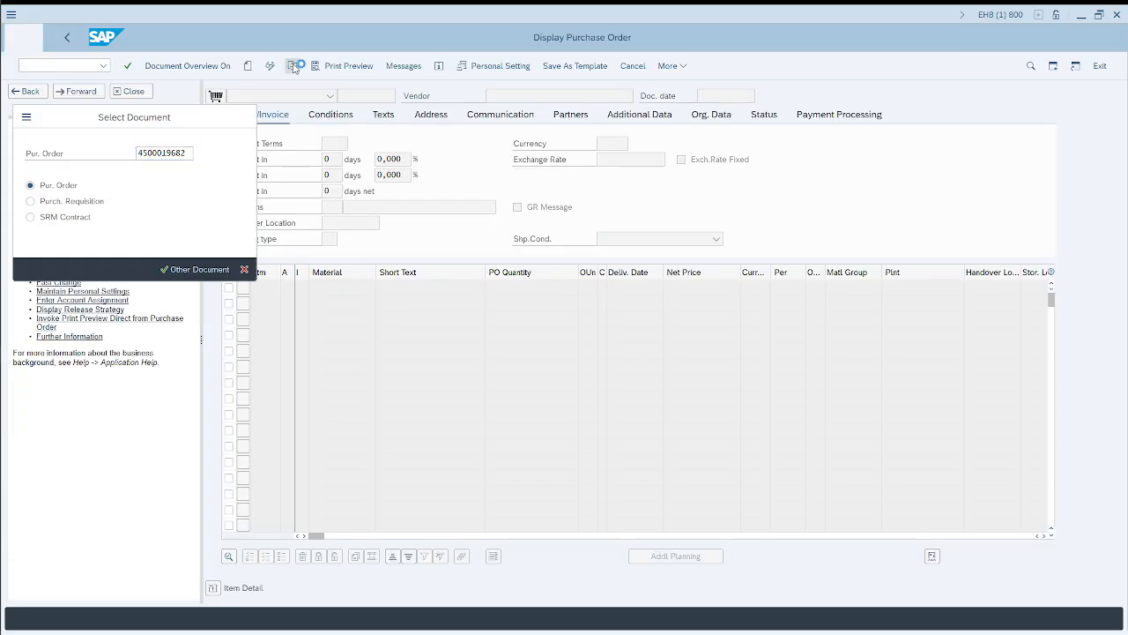
key(Return)
click(134, 92)
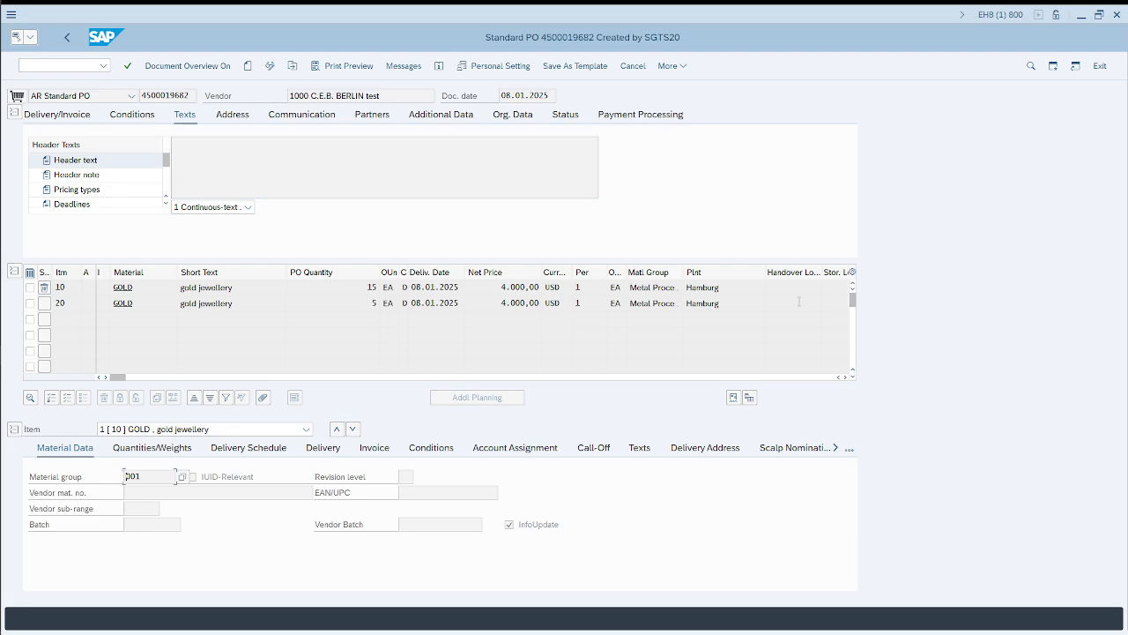
double_click(714, 287)
key(Down)
Step: Open the SAP GUI options from the purchase order and examine the theme, font and branding settings under Visual Design
click(671, 65)
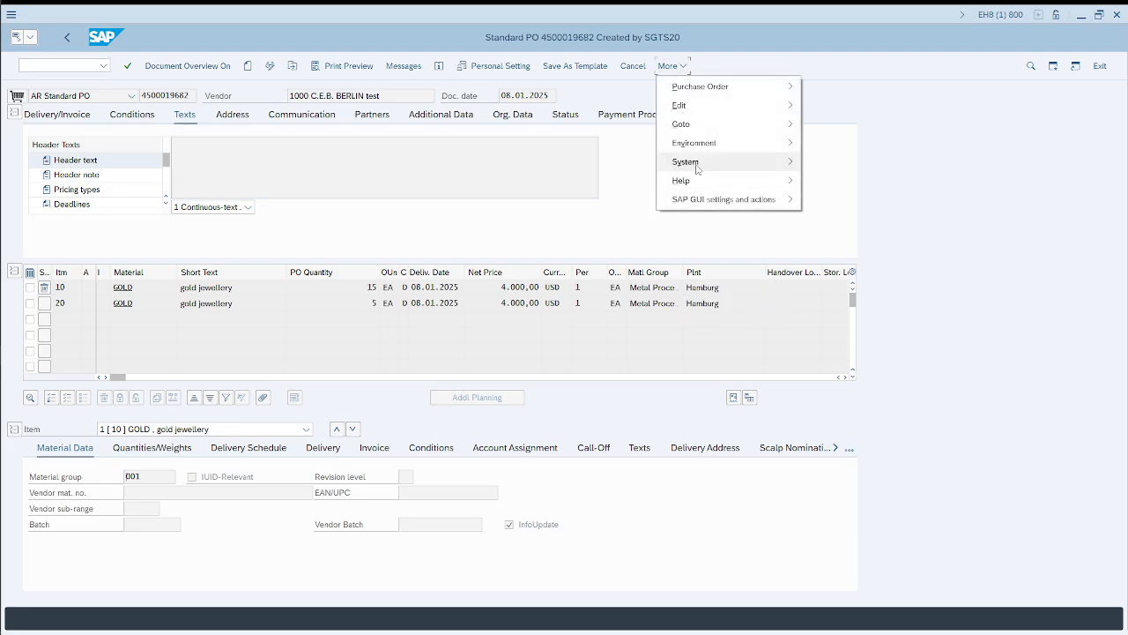
mouse_move(696, 165)
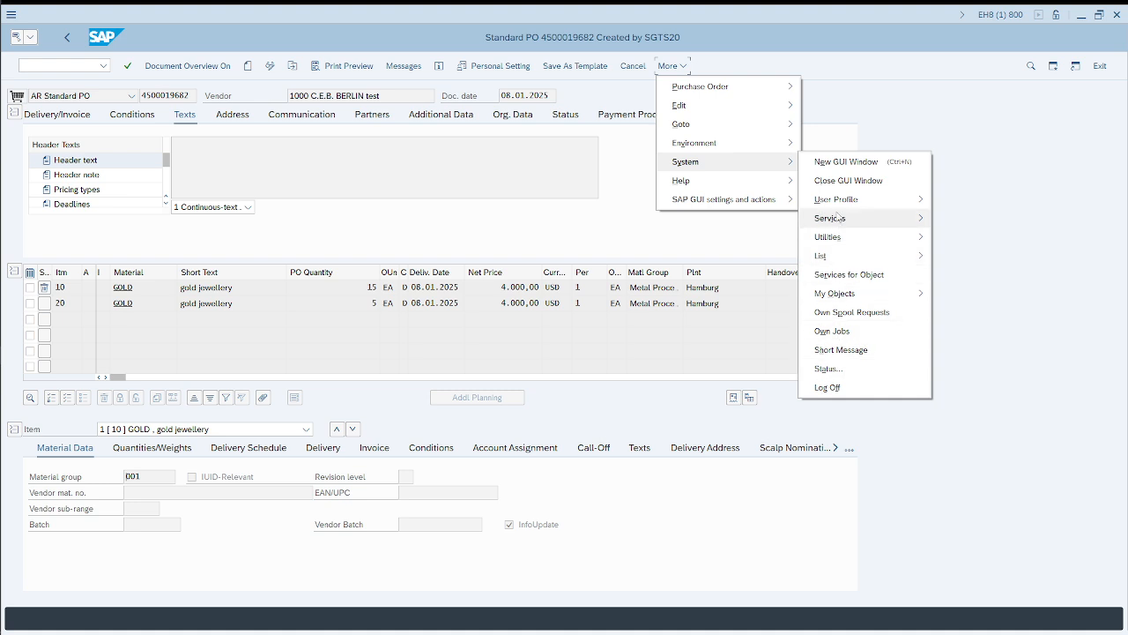
mouse_move(713, 201)
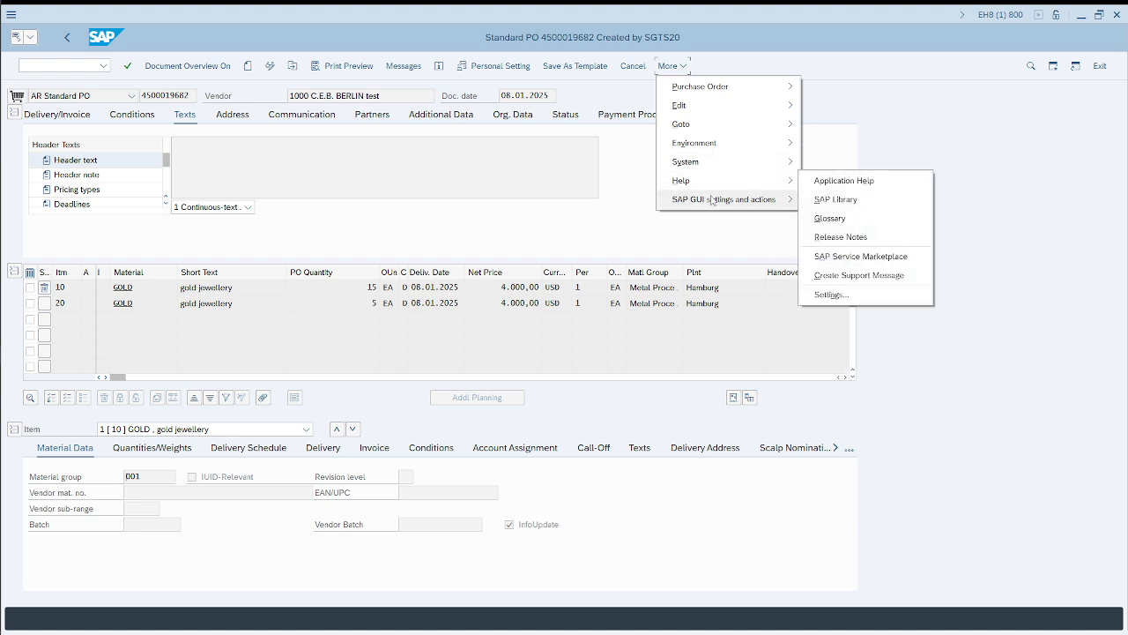
click(874, 205)
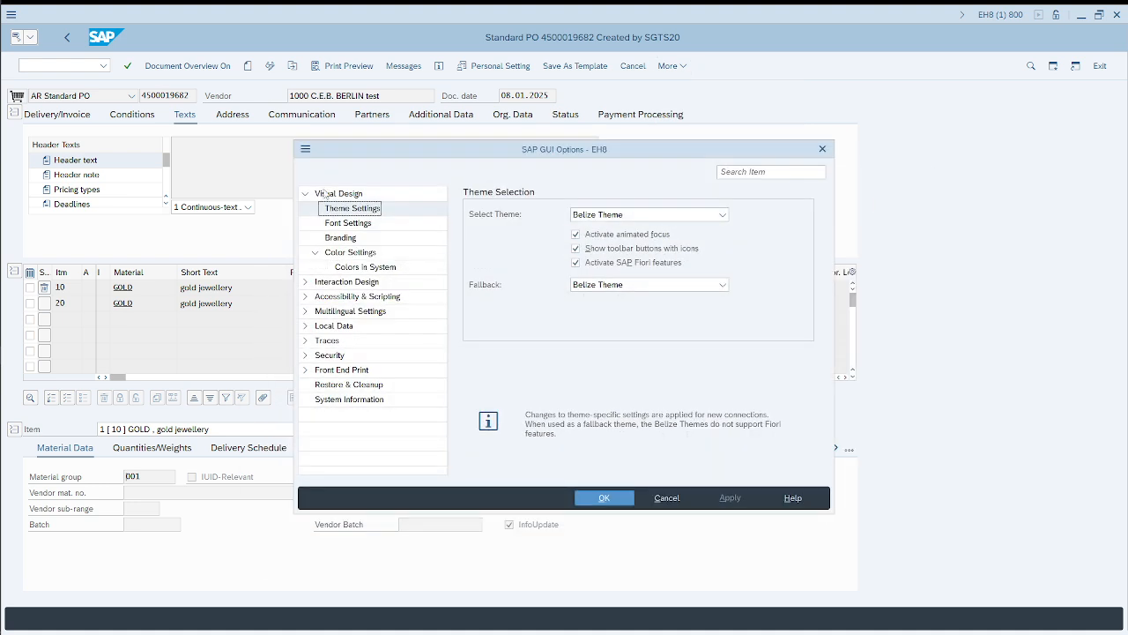
click(366, 223)
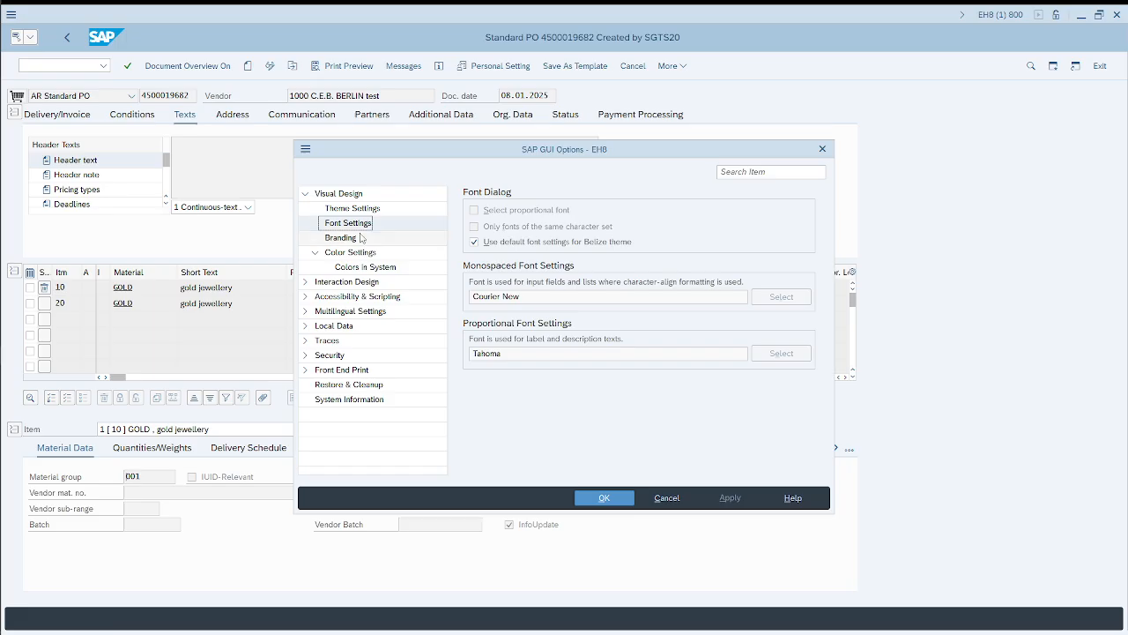
click(360, 236)
double_click(325, 193)
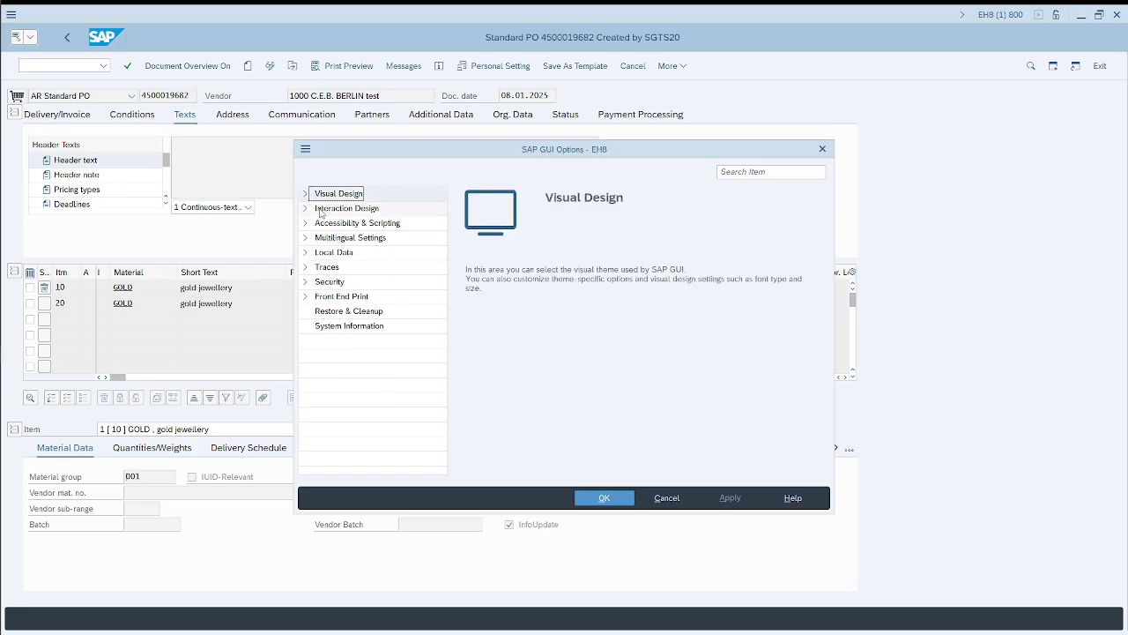
Step: Examine the Interaction Design pages and the Accessibility & Scripting section, then close the SAP GUI options
click(306, 209)
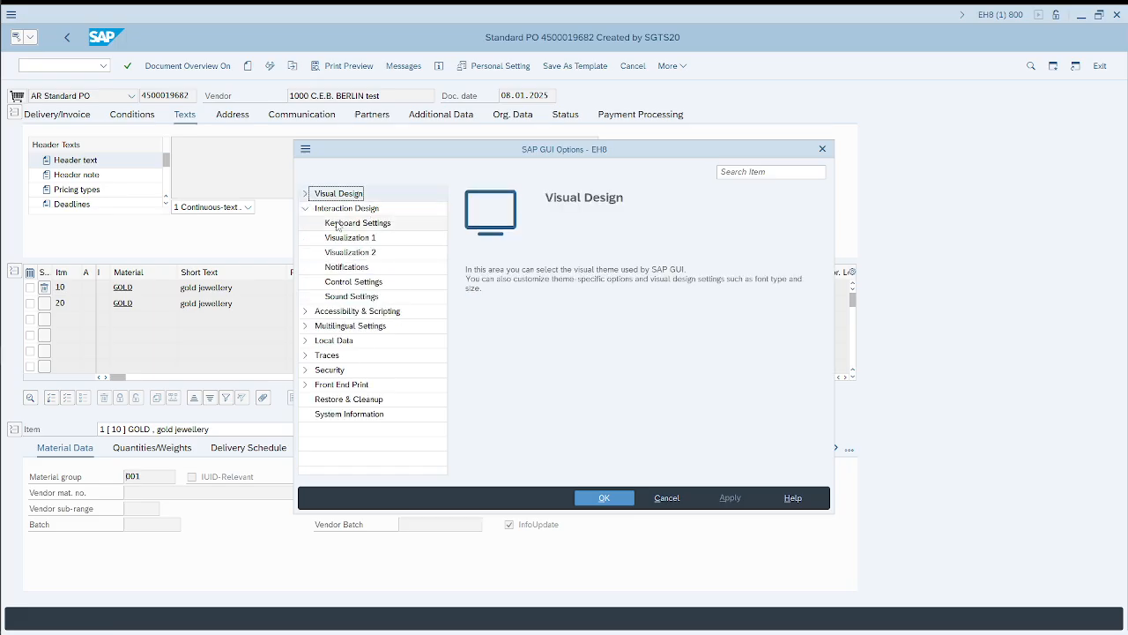
click(338, 225)
click(349, 240)
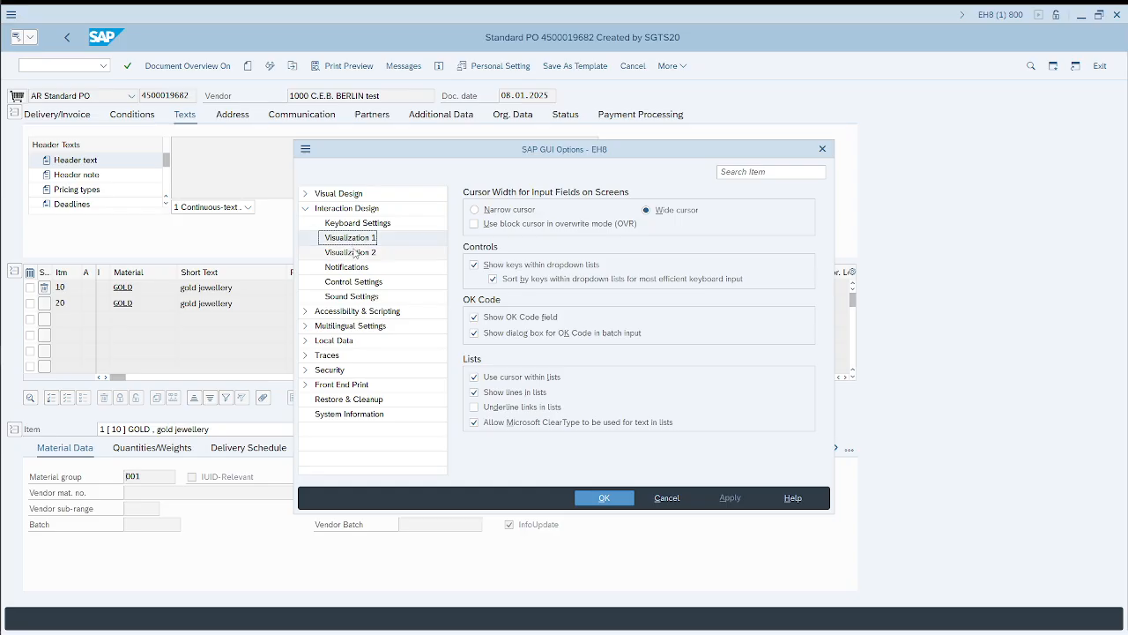
click(351, 253)
click(346, 267)
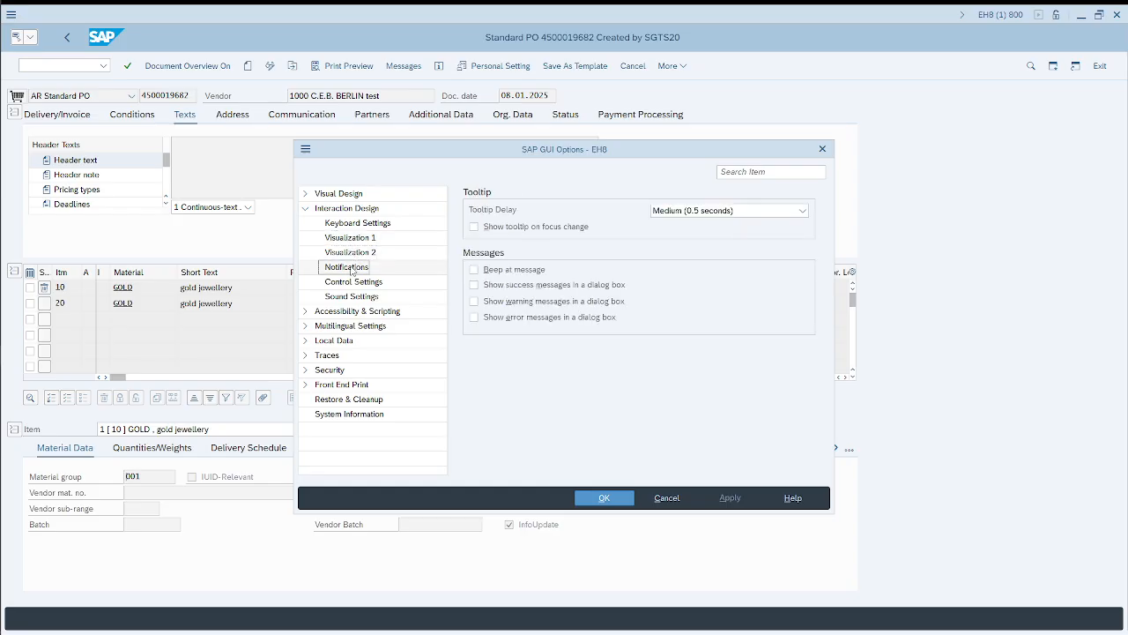
click(352, 281)
click(353, 297)
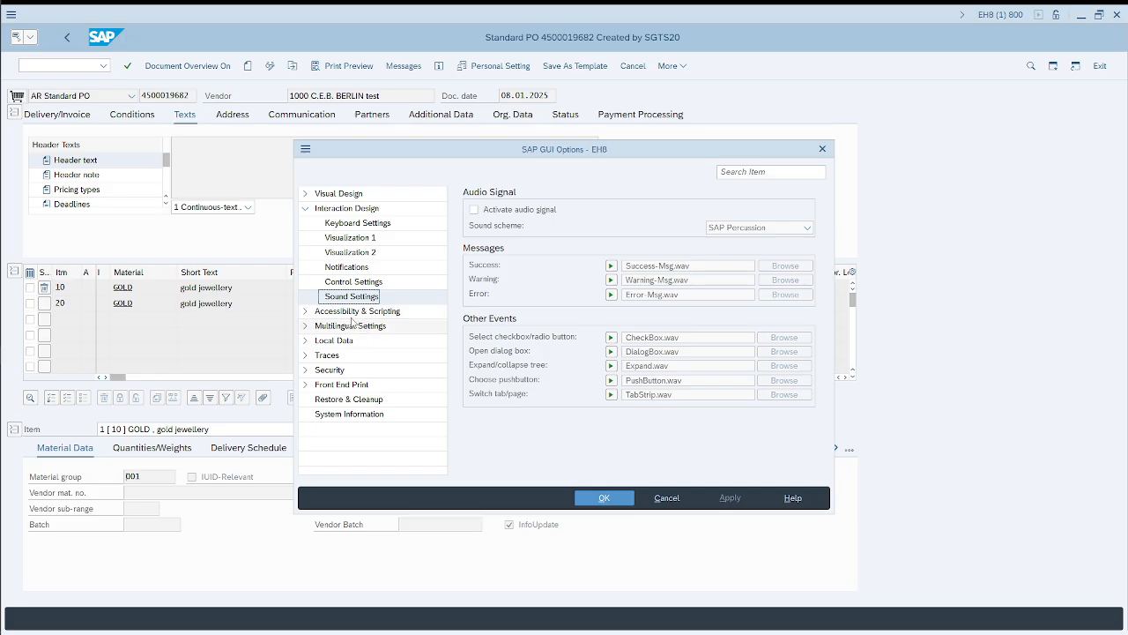
click(348, 312)
click(306, 311)
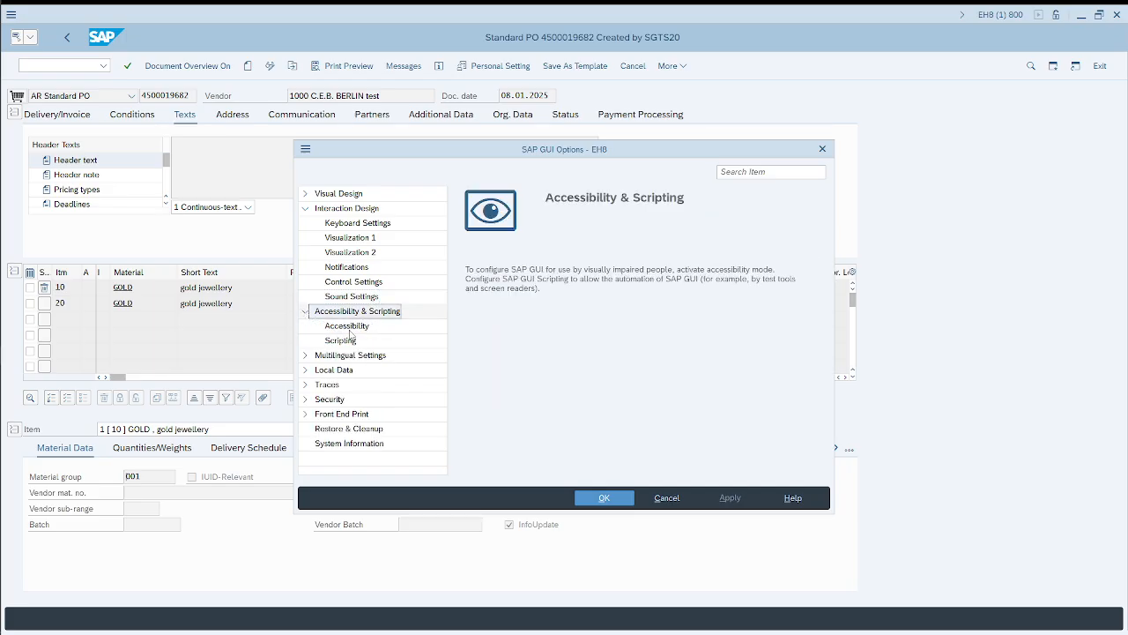
click(608, 498)
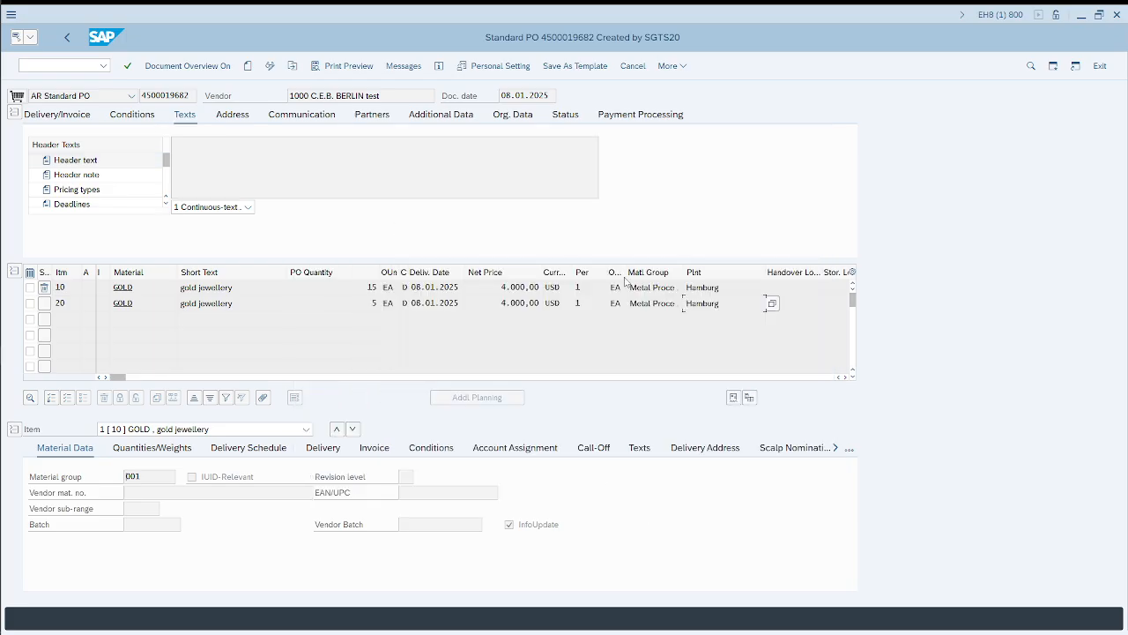
Step: Select the purchase order number in the header and open SE16N in a new session
click(684, 287)
drag(142, 94, 194, 97)
key(ctrl+c)
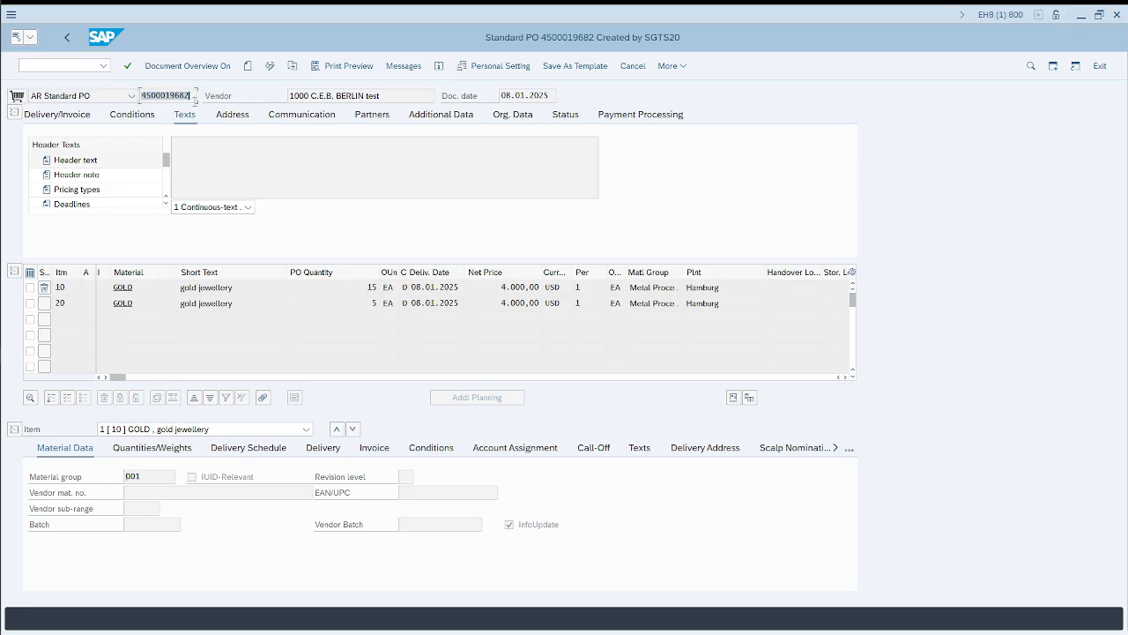
key(alt+Tab)
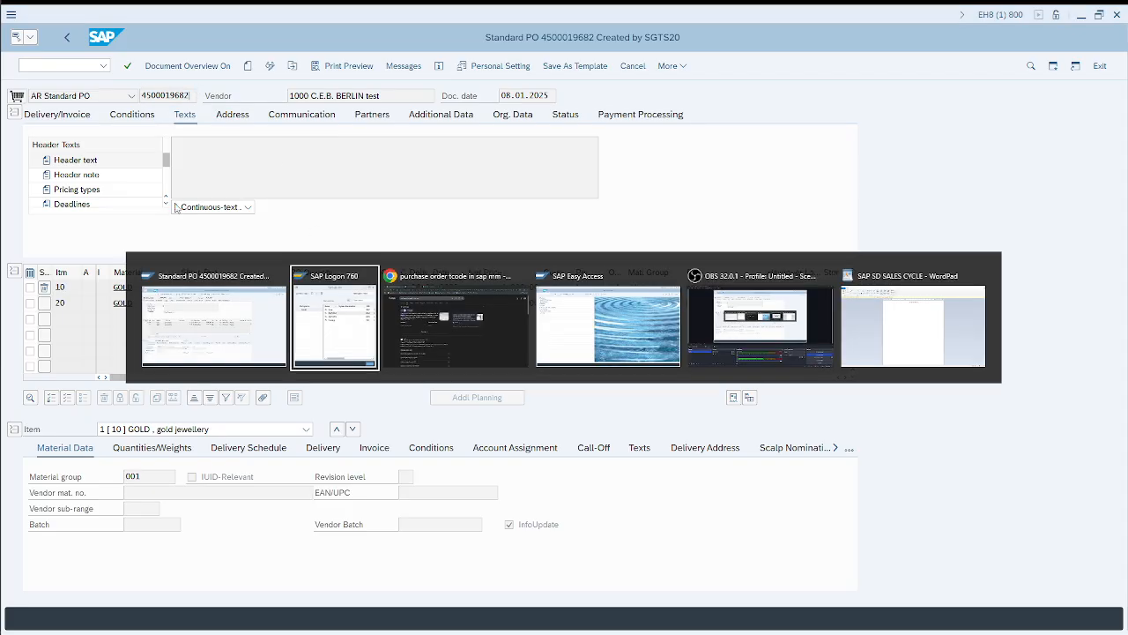
key(Escape)
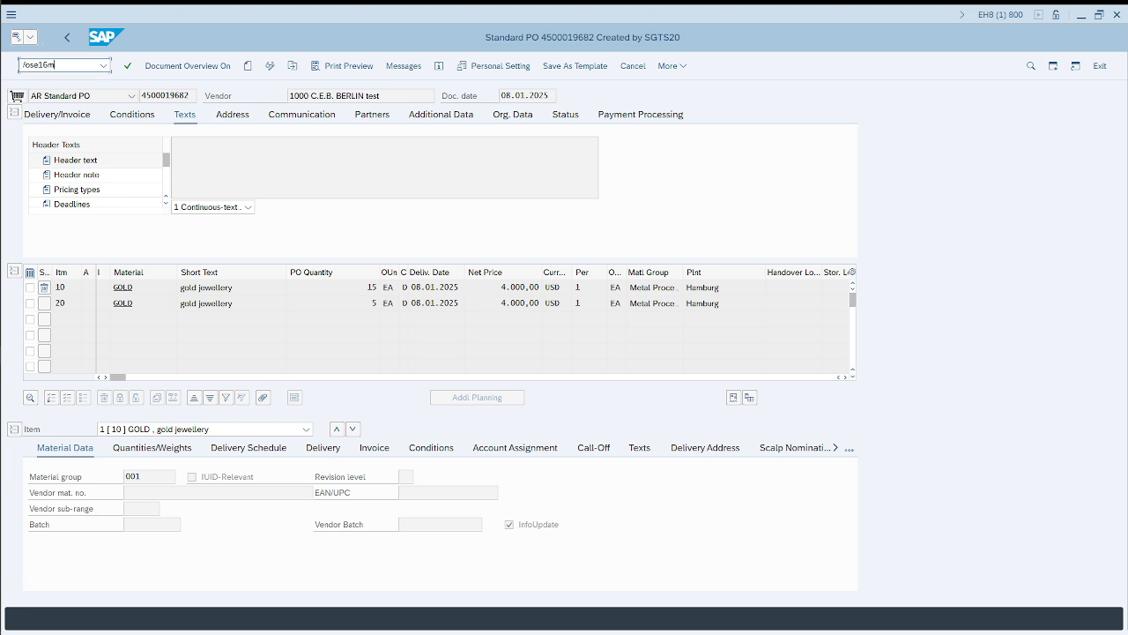
key(Return)
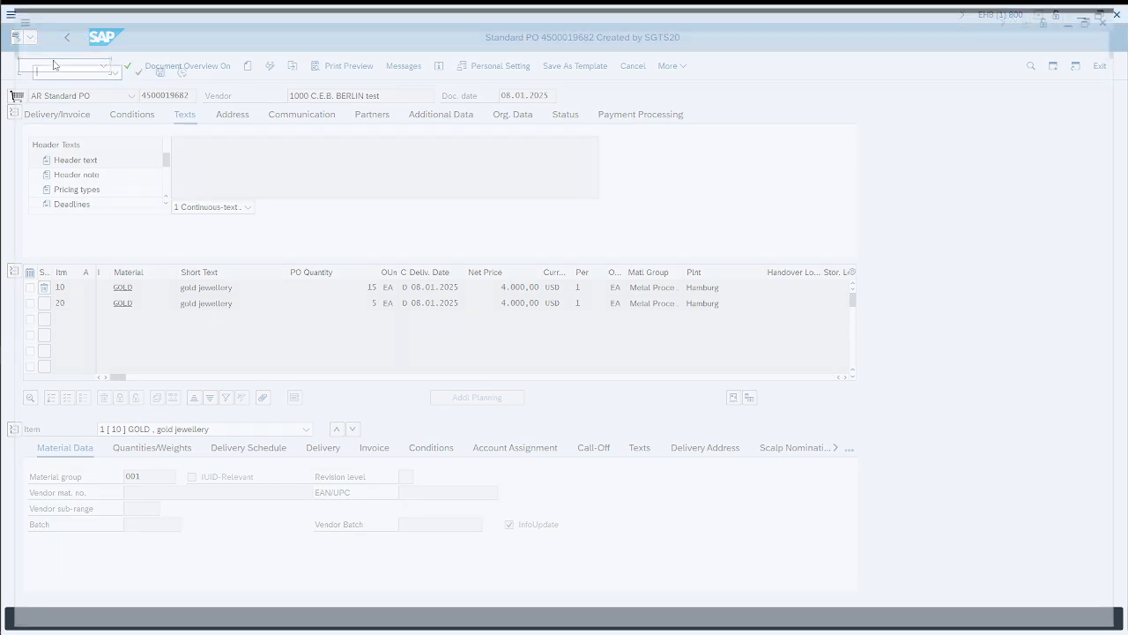
Step: Load table EKKO and display the entry for the copied purchase order number
text(ekko)
key(Return)
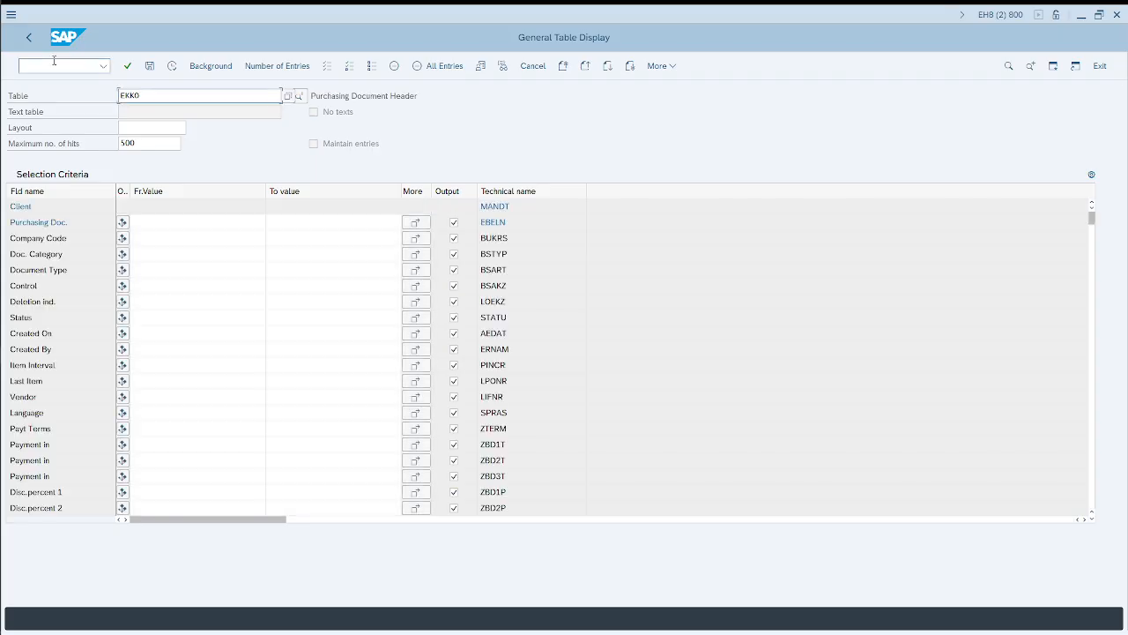
click(161, 219)
key(ctrl+v)
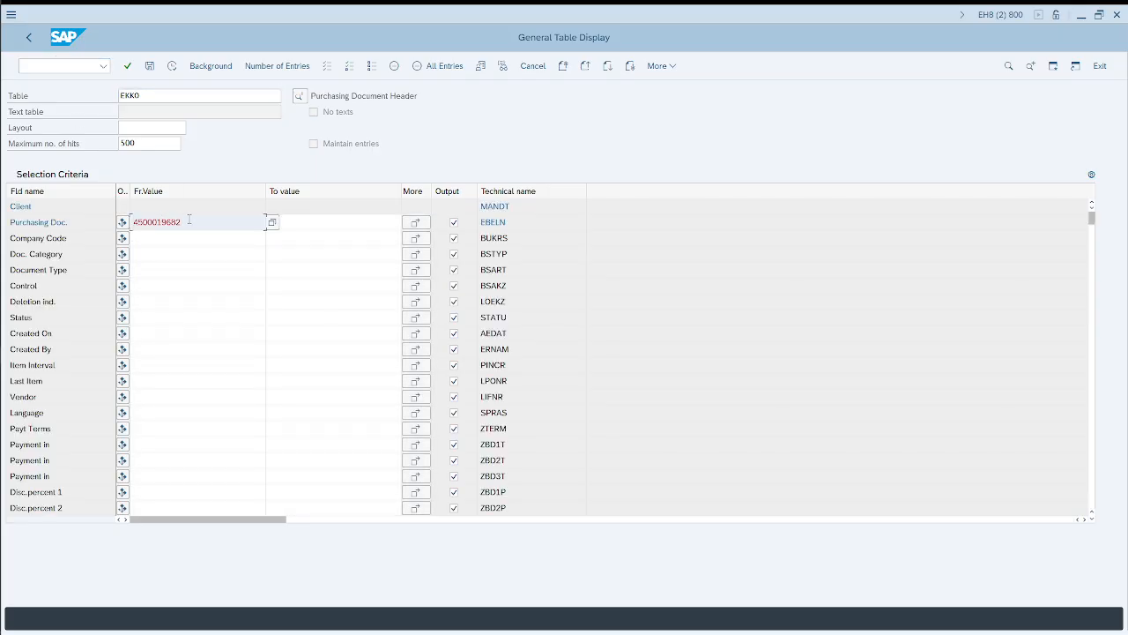
click(171, 66)
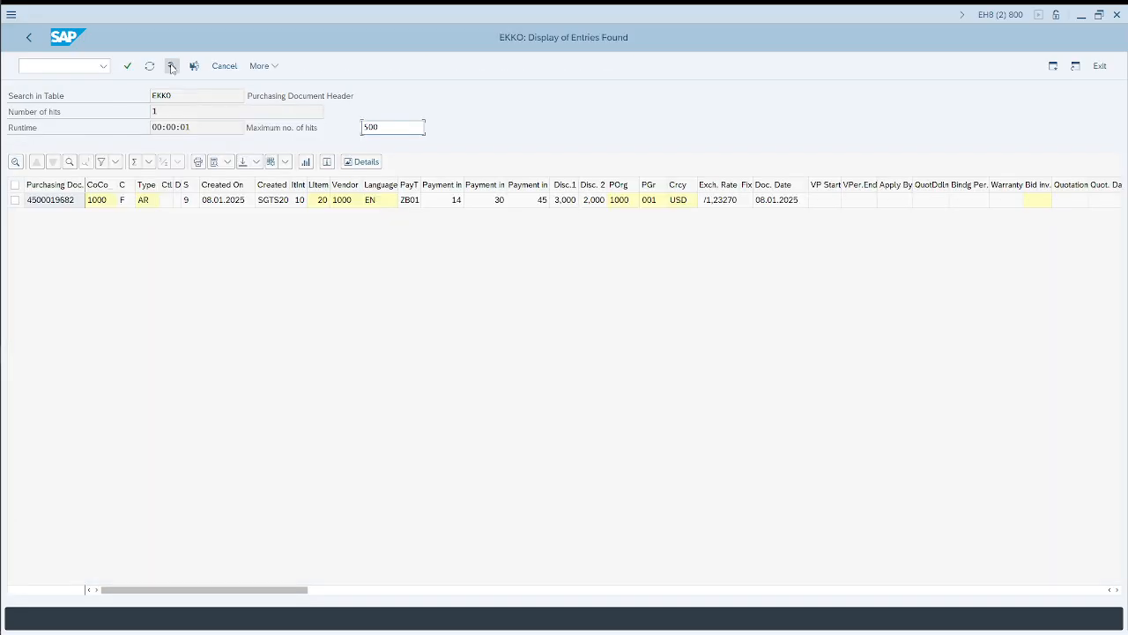
Step: Compare the company code, purchasing organization and purchasing group in the EKKO entry with the purchase order's Org. Data, and check the item plant
double_click(103, 204)
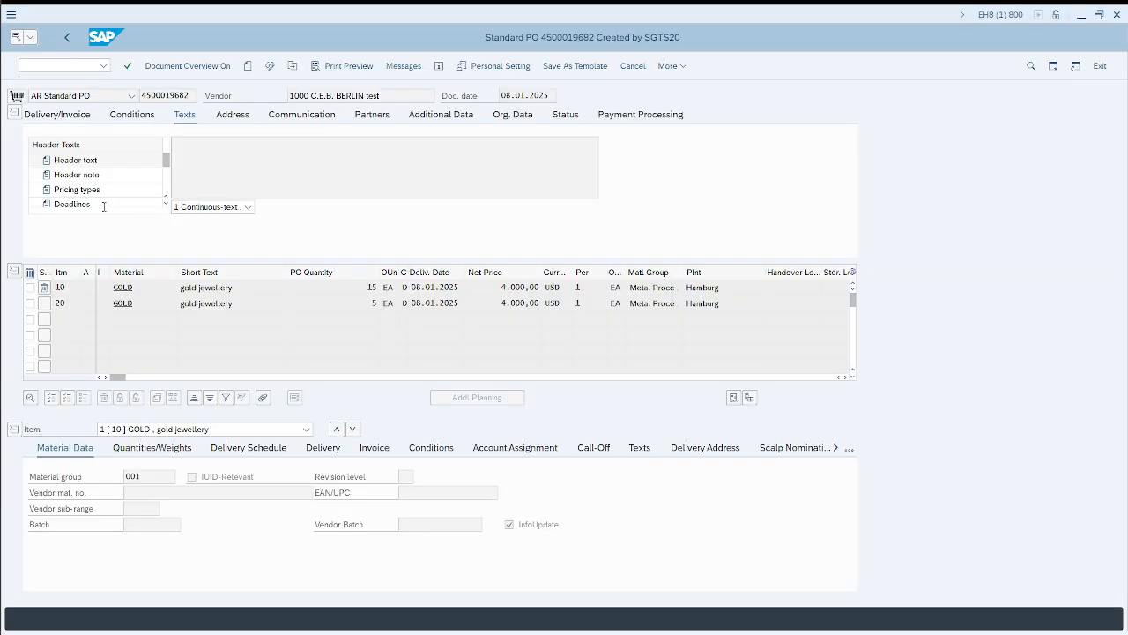
click(513, 115)
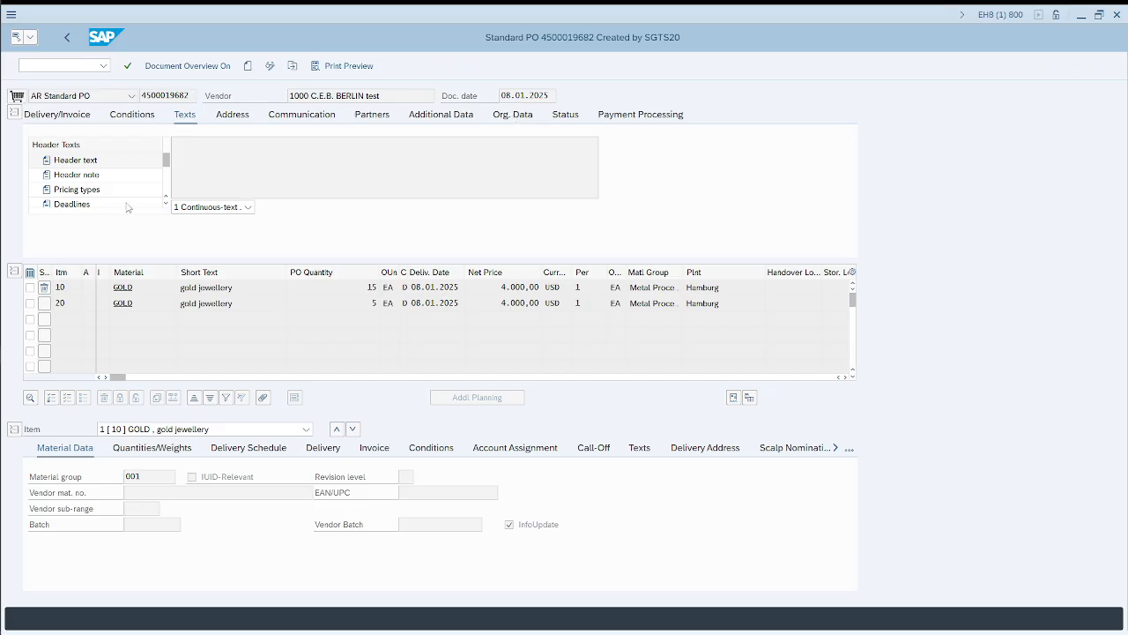
key(alt+Tab)
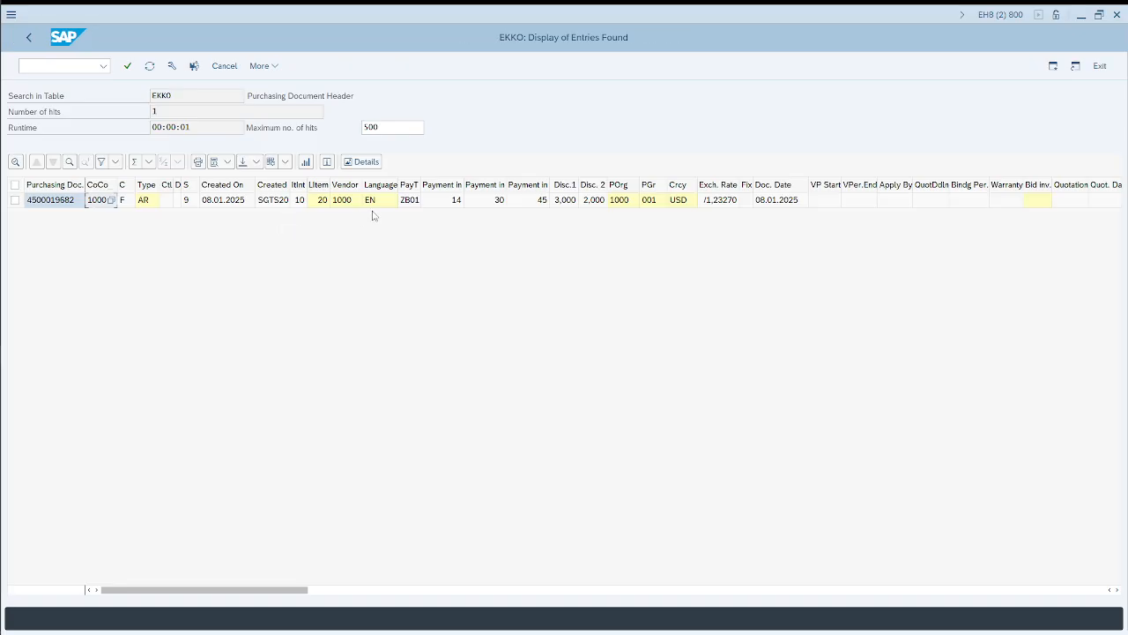
click(647, 188)
click(610, 187)
key(alt+Tab)
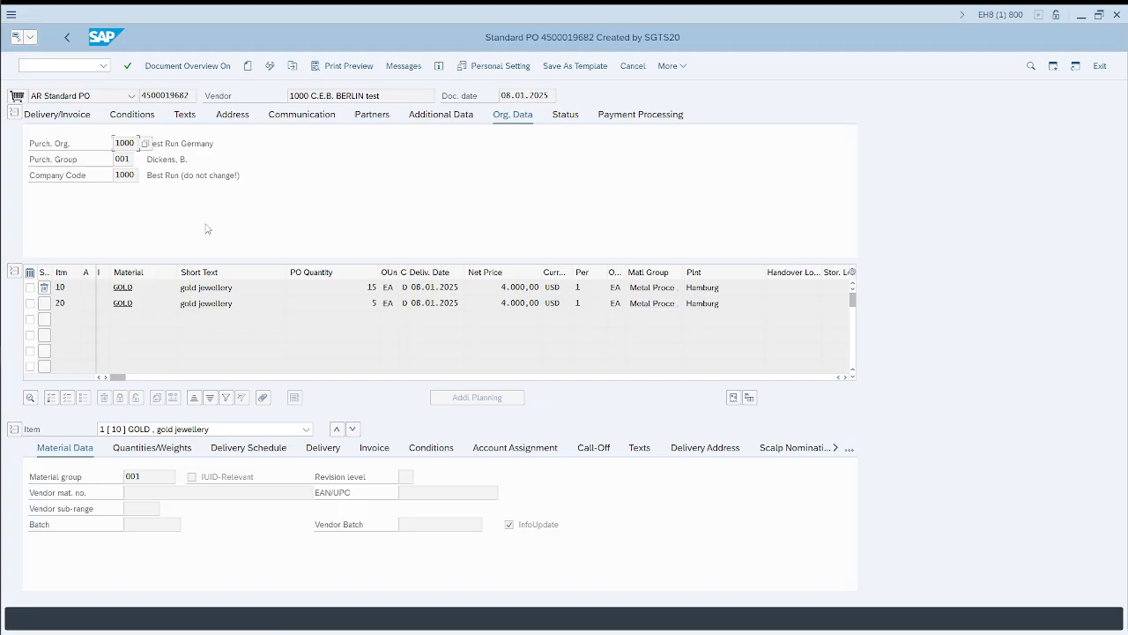
click(729, 288)
key(alt+Tab)
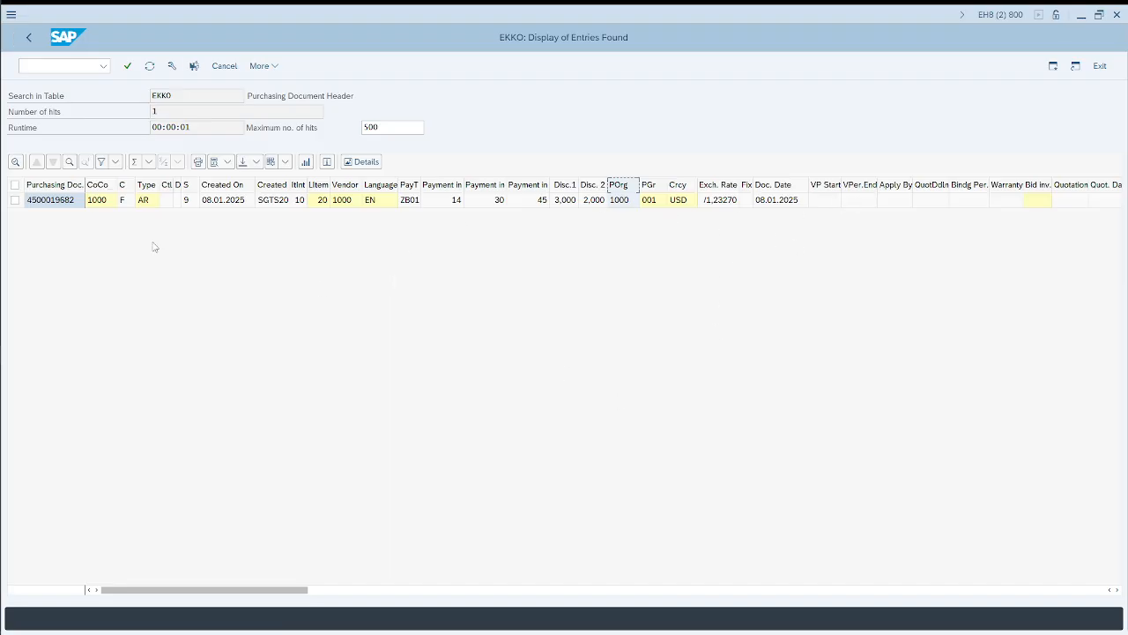
Step: Open the detailed display of the EKKO entry, search its field names for the plant, and close the detailed display
double_click(53, 201)
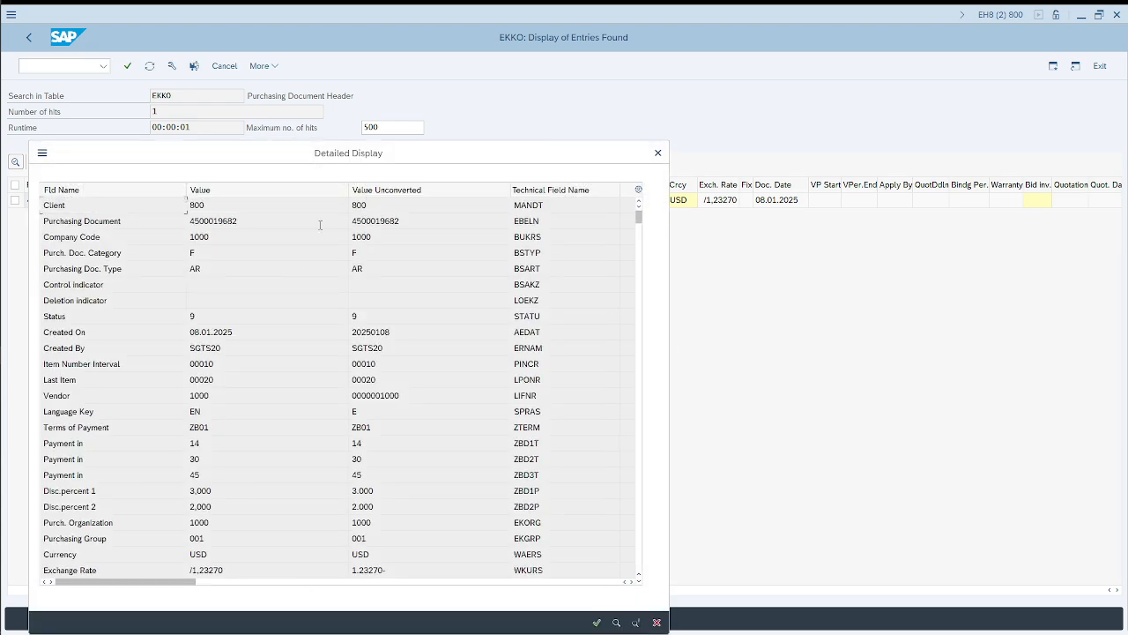
scroll(258, 448, down, 7)
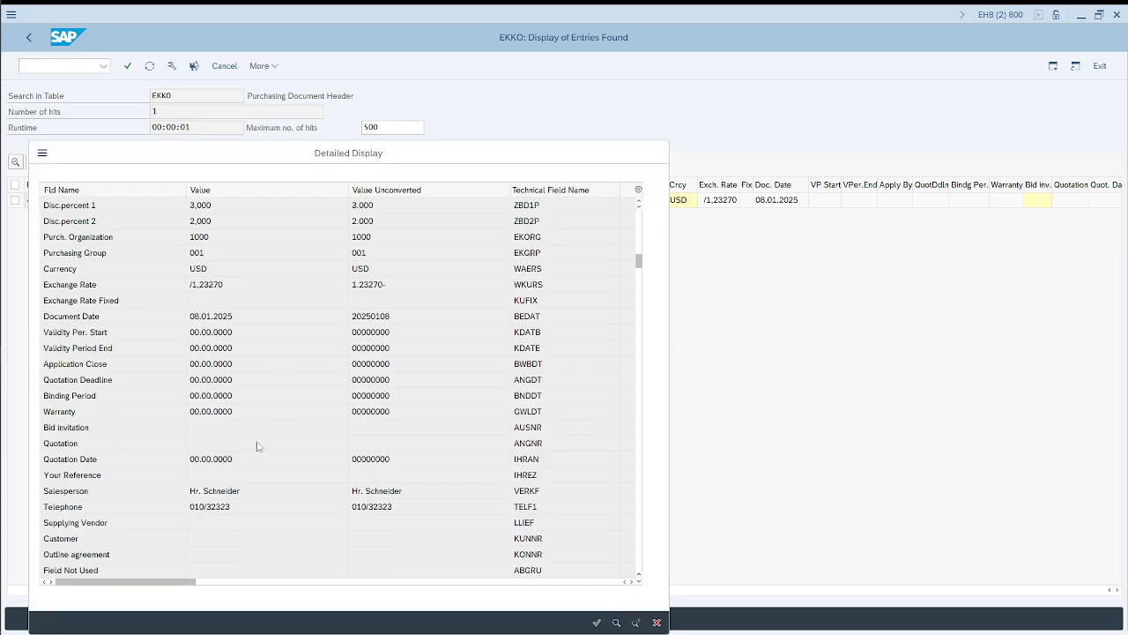
scroll(258, 447, down, 3)
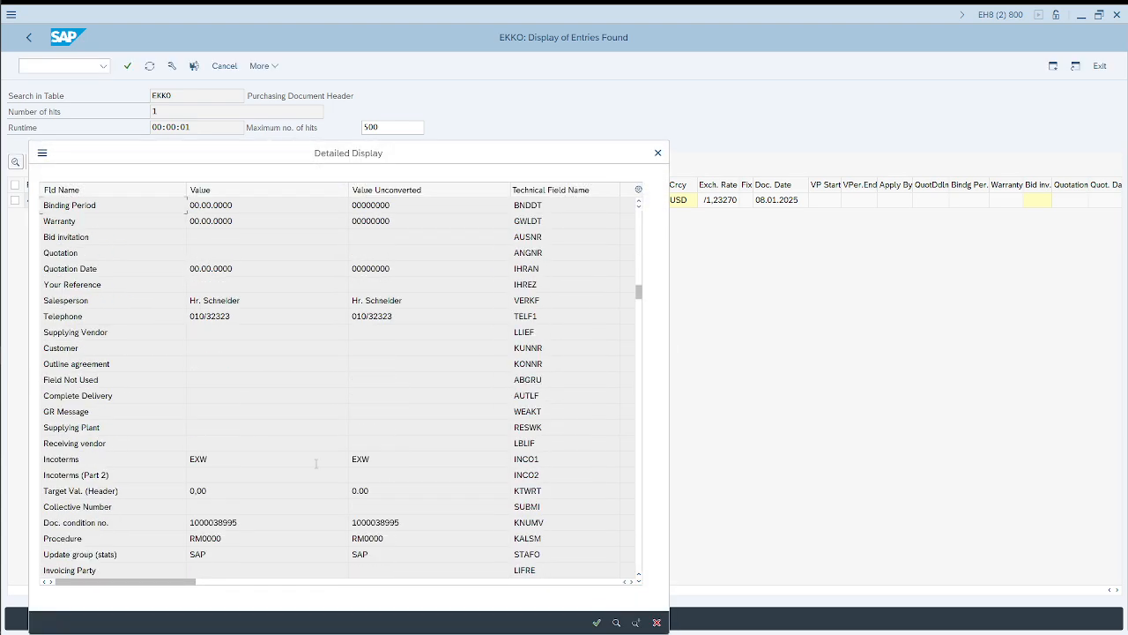
click(618, 623)
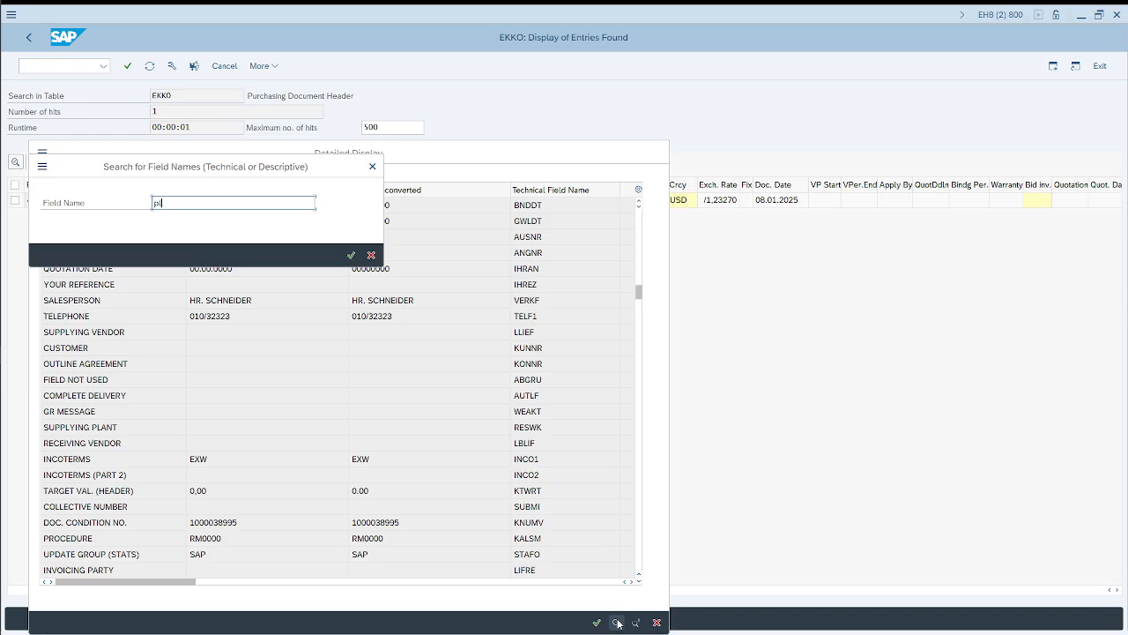
key(Return)
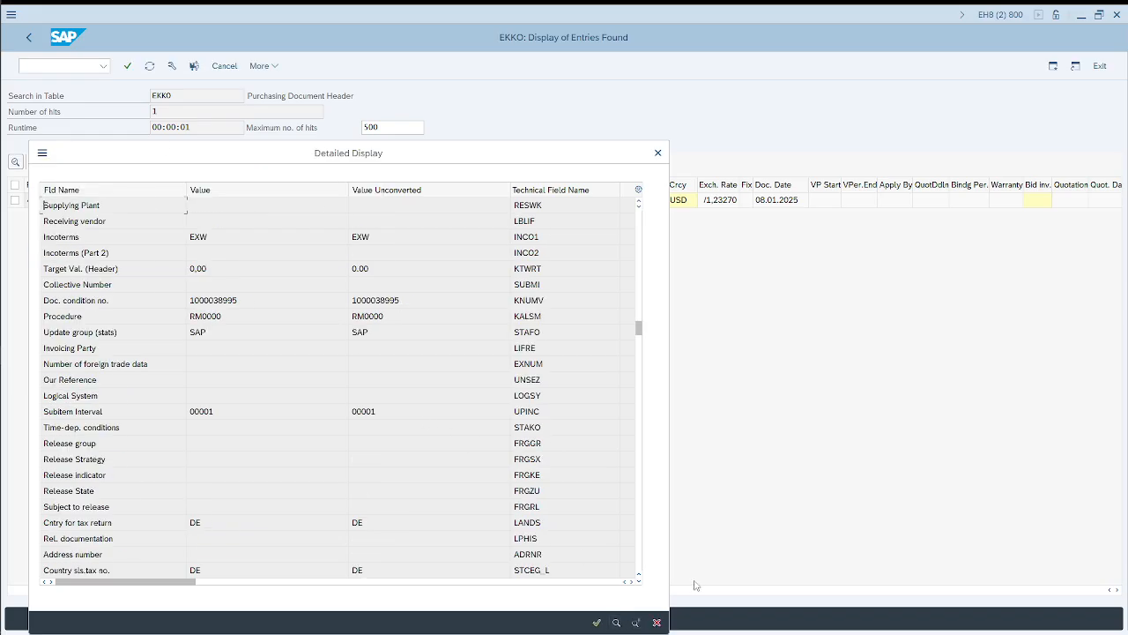
click(637, 623)
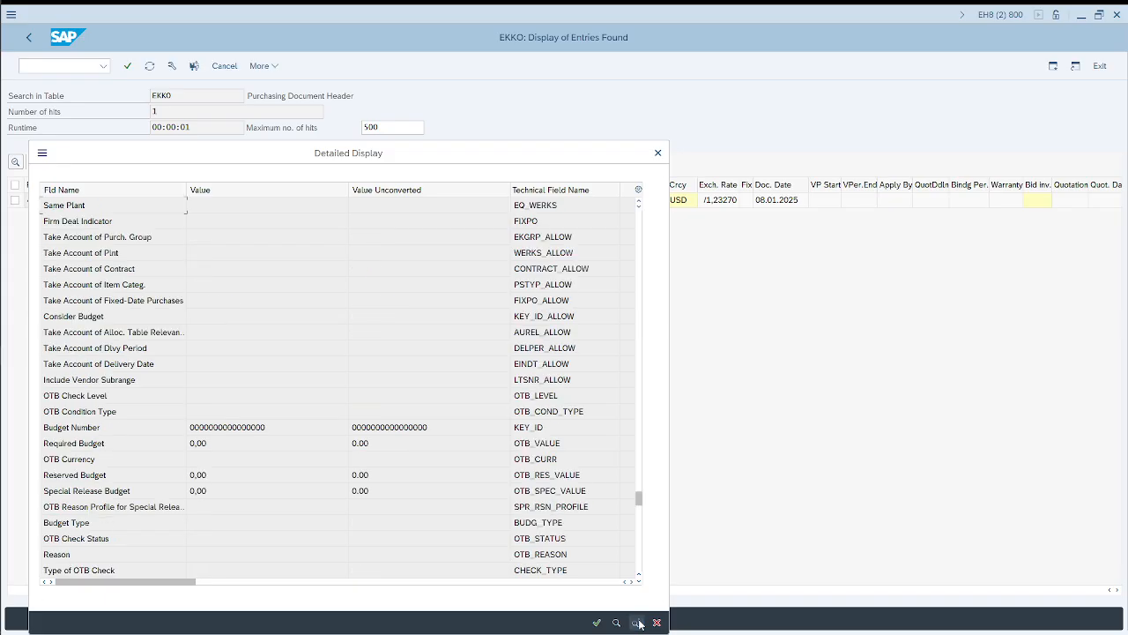
click(636, 623)
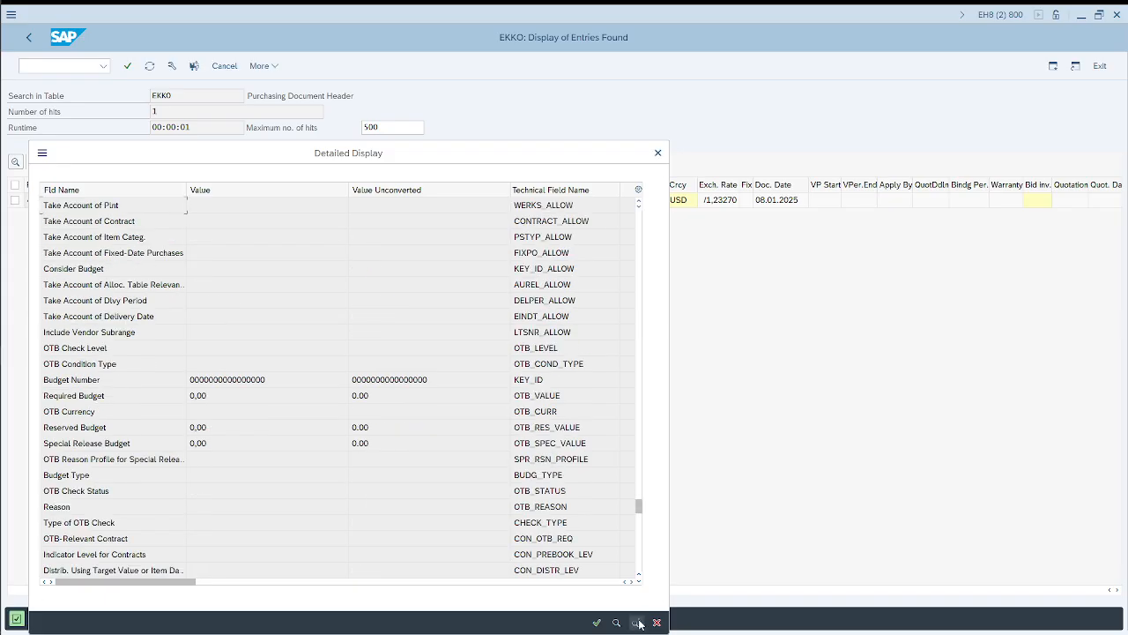
click(657, 154)
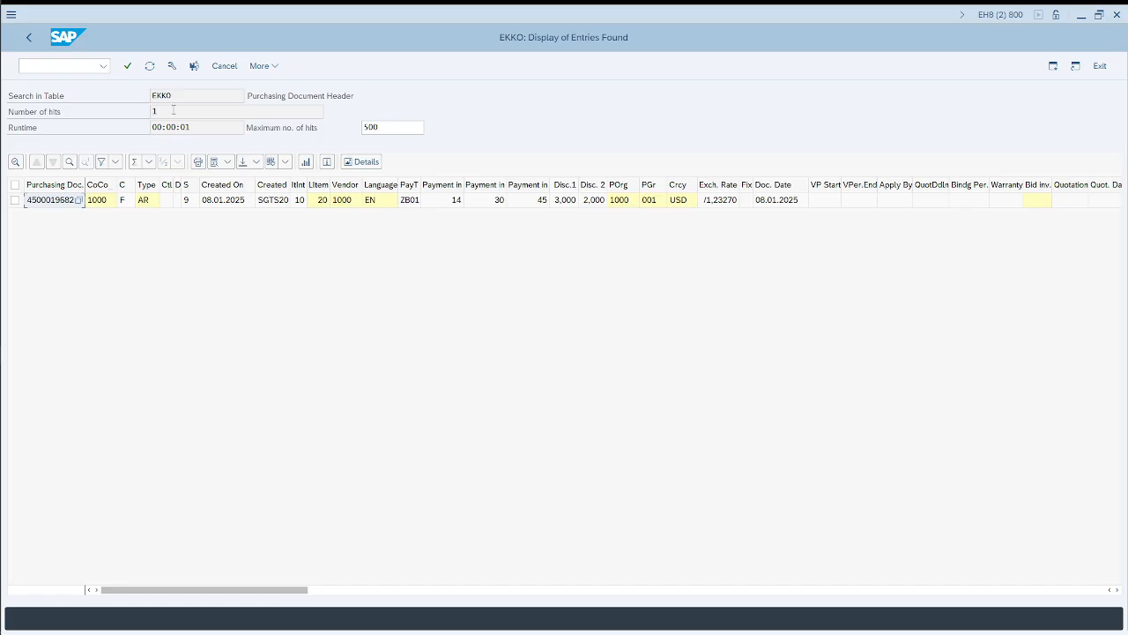
Step: Highlight the EKKO table name and its description, and return to the purchase order to check the item plant
drag(178, 96, 152, 92)
drag(247, 95, 357, 96)
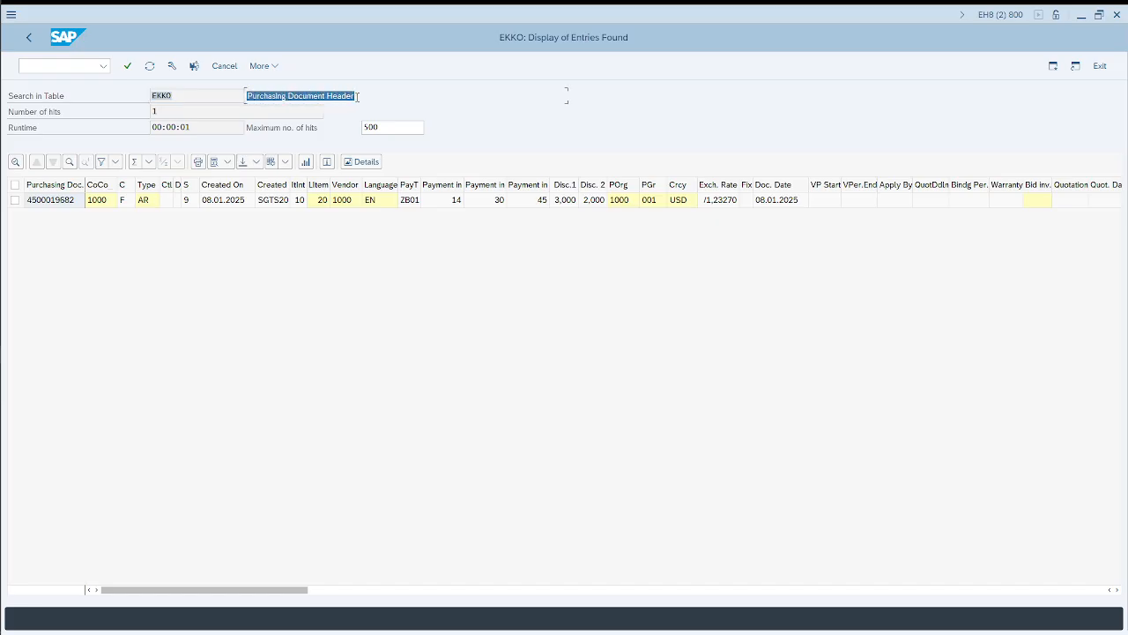
key(alt+Tab)
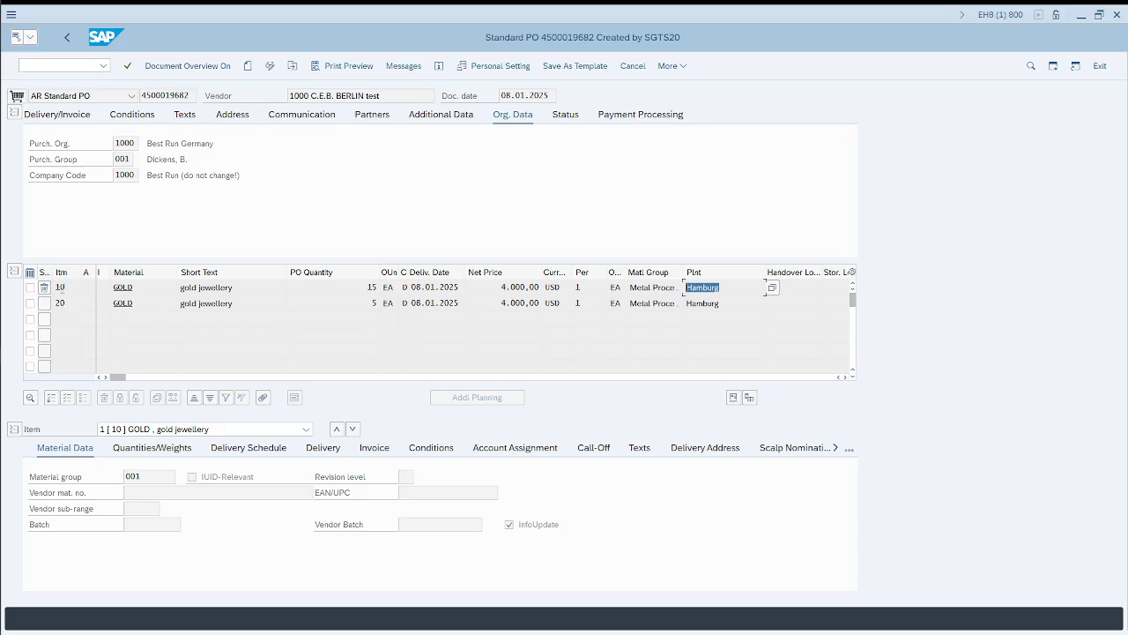
Step: Switch to the Chrome browser and search Google for the purchase order table in SAP for item level
key(alt+Tab)
key(alt+Tab)
key(alt+Tab)
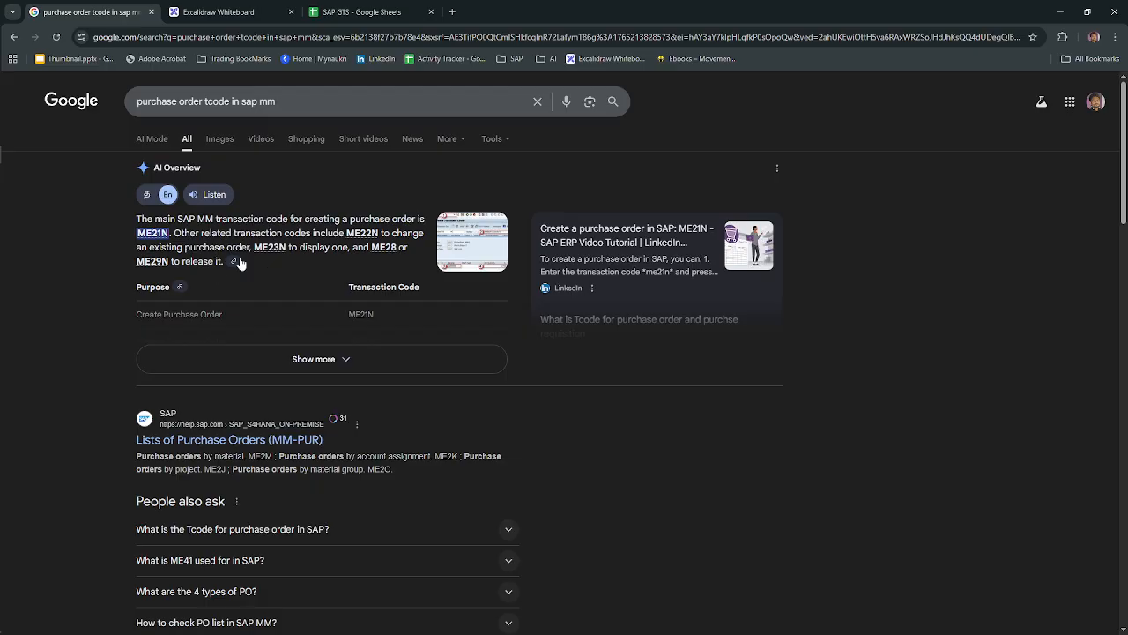
drag(286, 104, 208, 104)
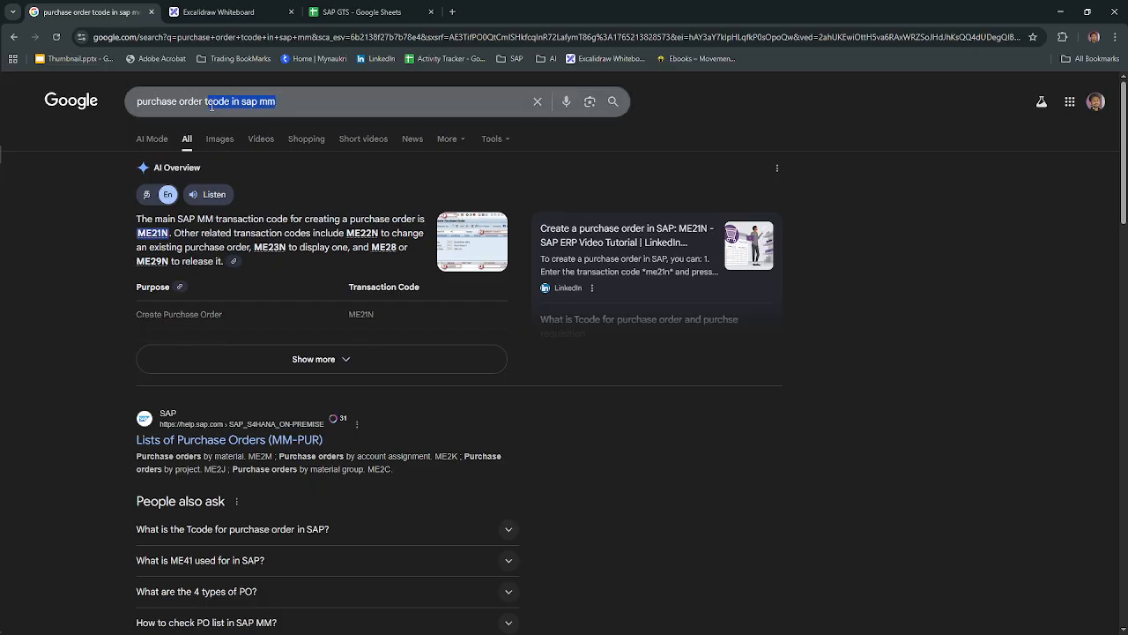
text(atble)
key(BackSpace)
key(BackSpace)
key(BackSpace)
key(BackSpace)
key(BackSpace)
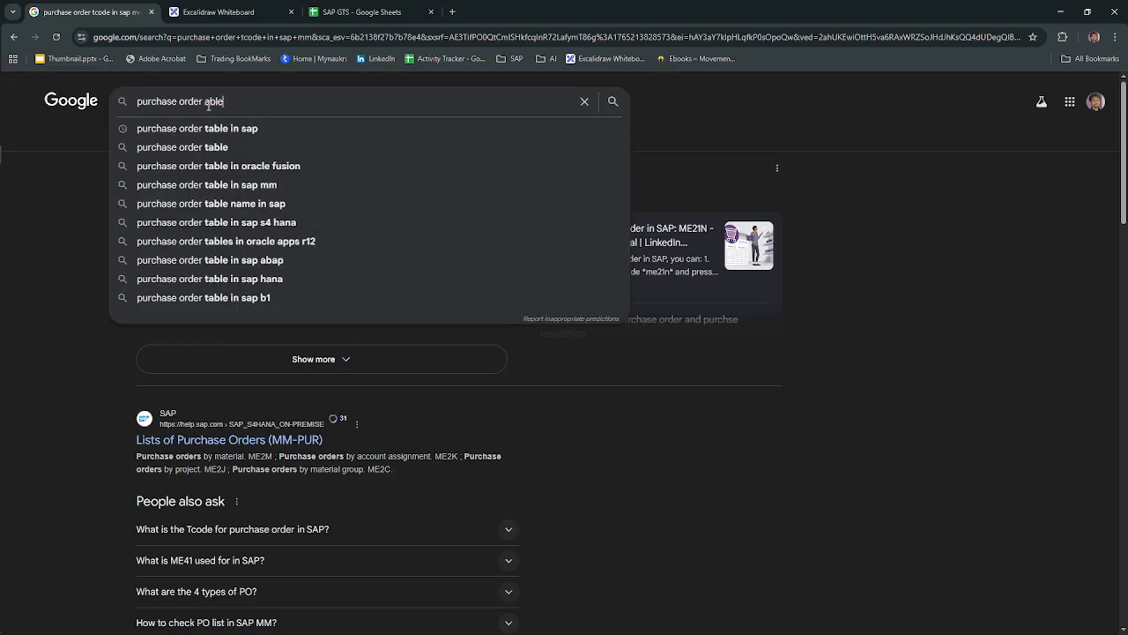
text(table in sap )
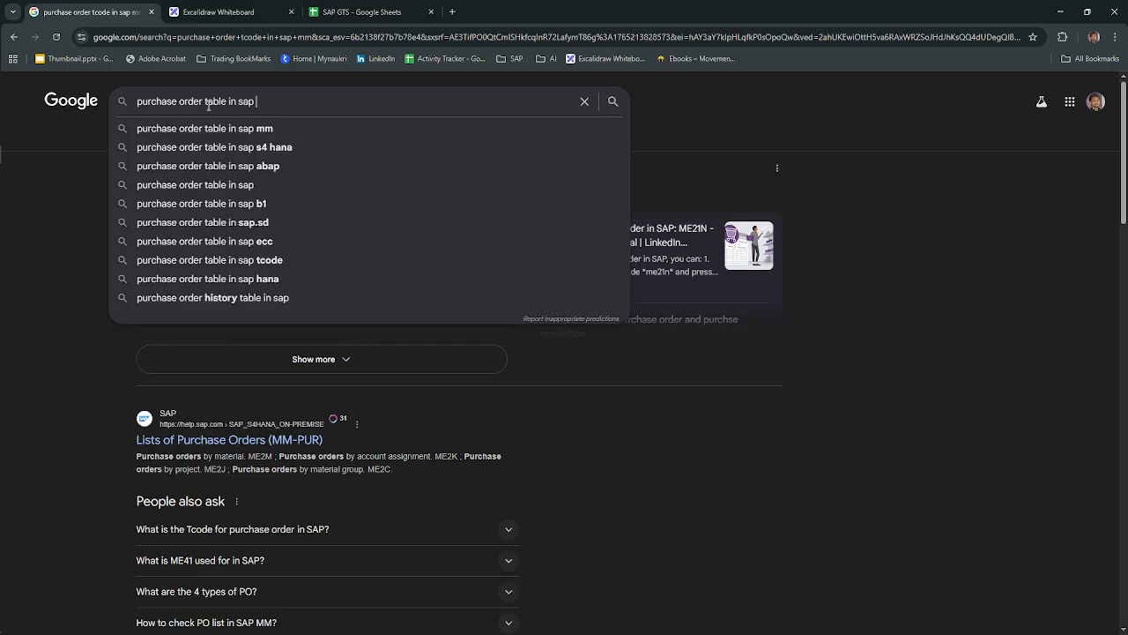
text(for item levek)
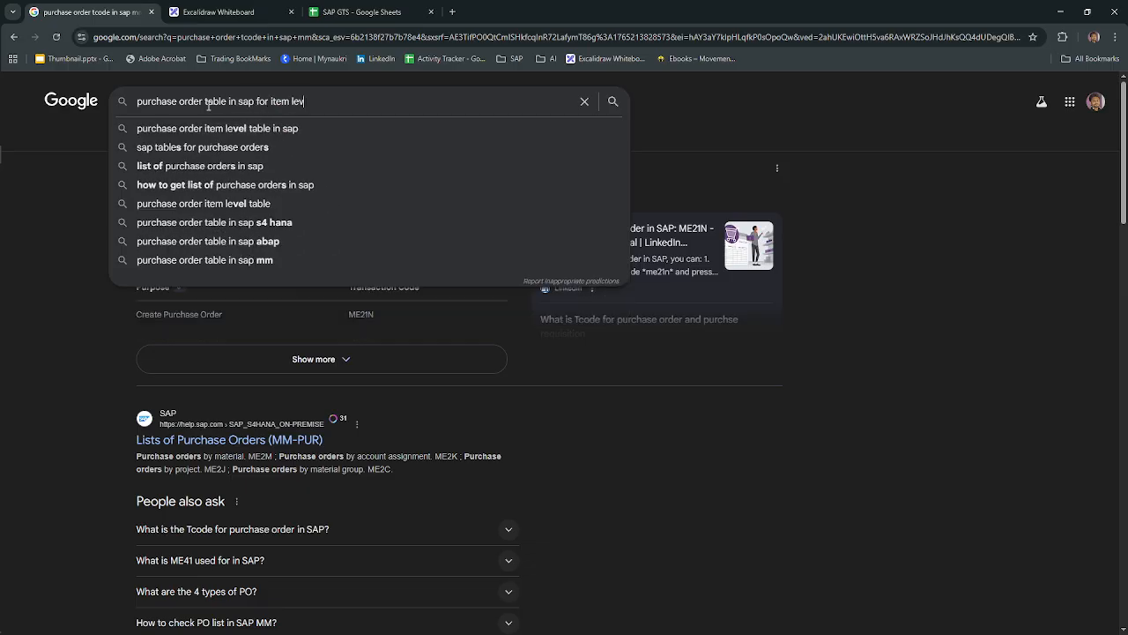
key(Return)
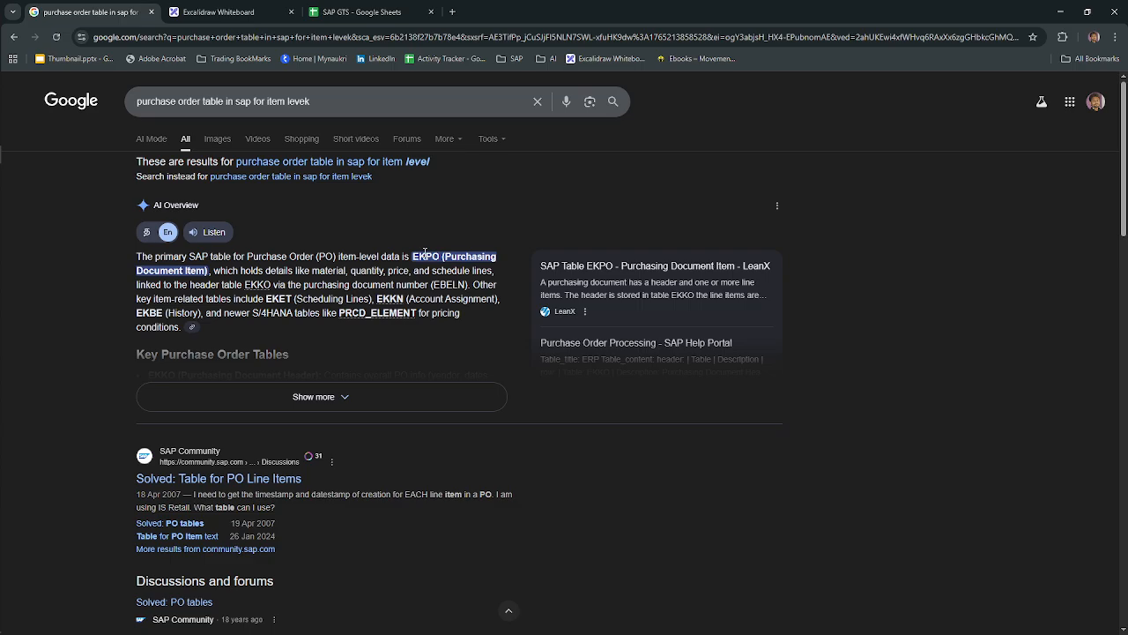
Step: Switch back to SAP, open SE16N in a new session and load table EKPO
key(alt+Tab)
key(alt+Tab)
key(alt+Tab)
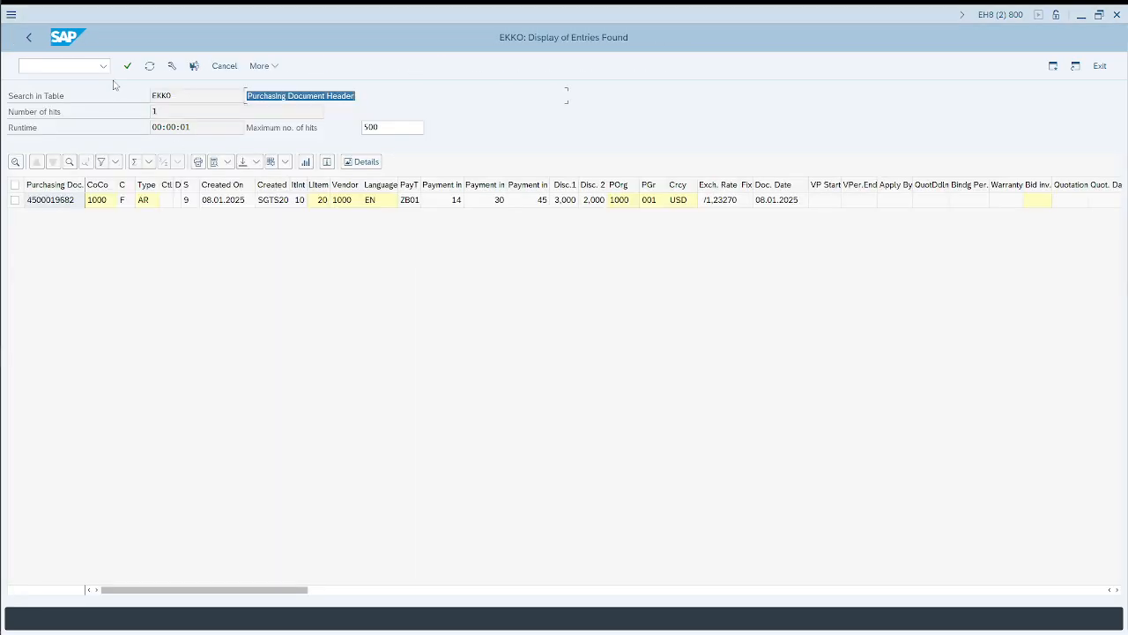
click(48, 65)
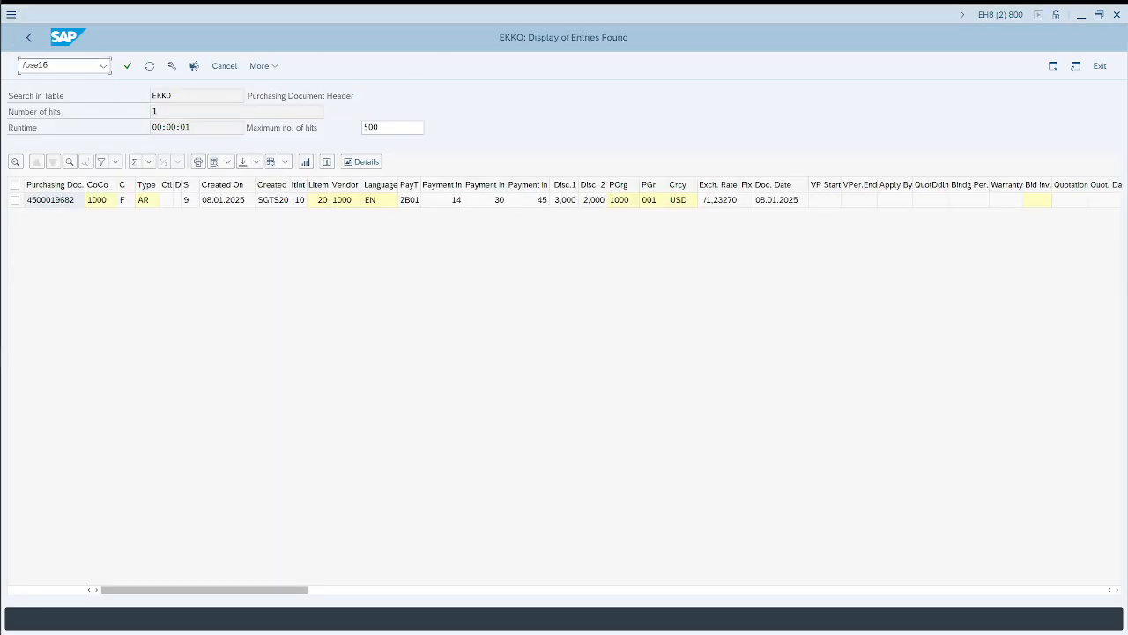
key(Return)
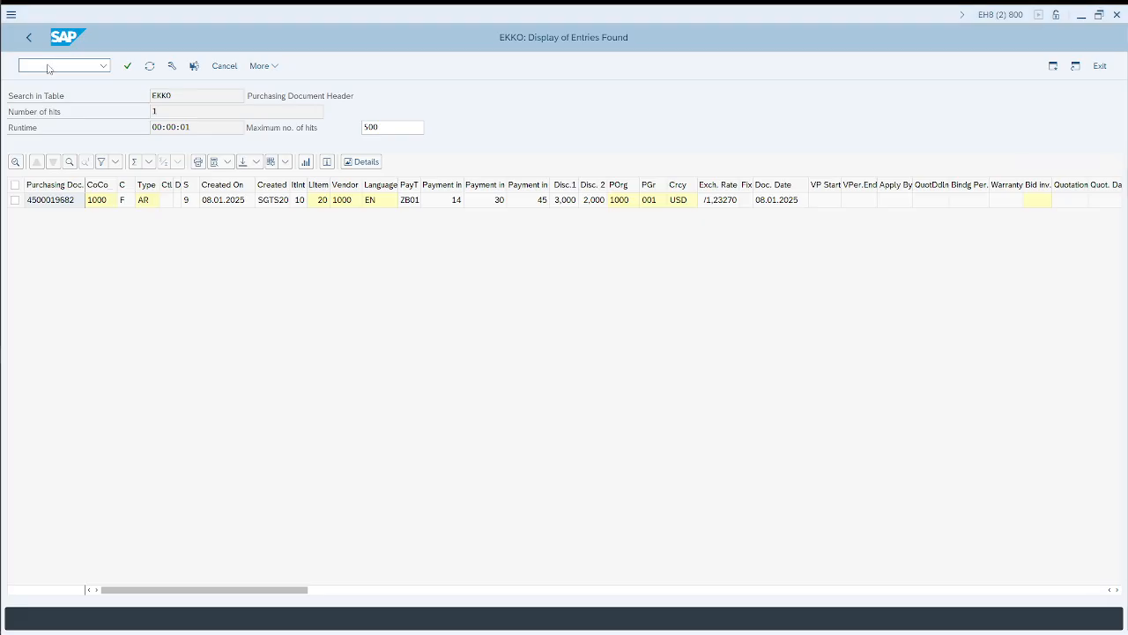
text(ekpo)
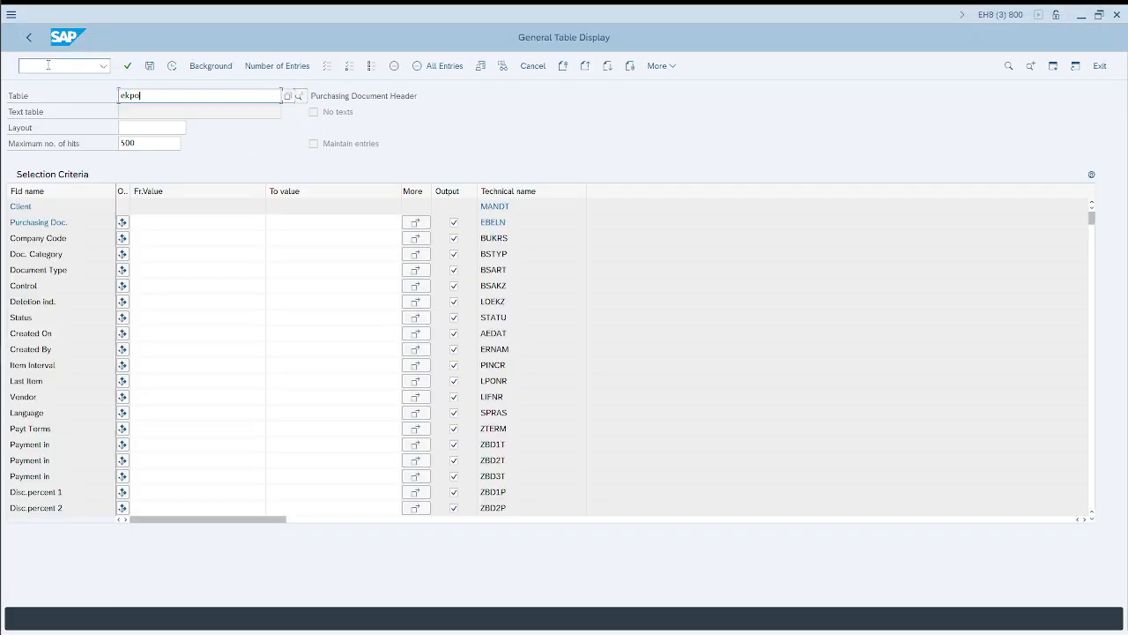
key(Return)
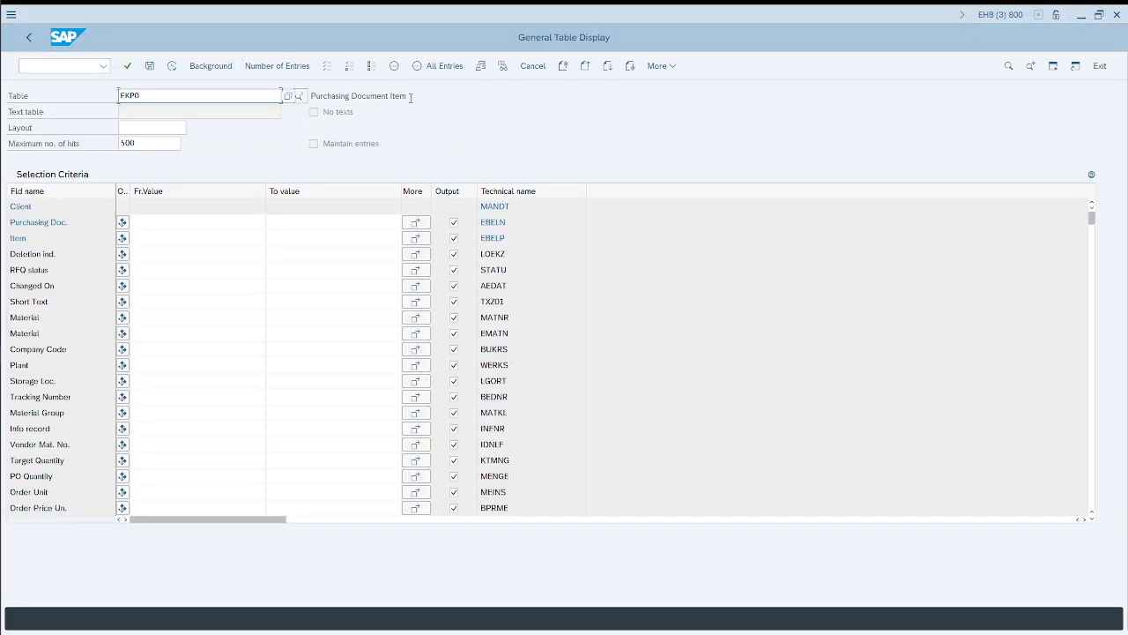
Step: Filter EKPO by the purchase order number, display its entries and check the plant of item 10
drag(418, 97, 317, 99)
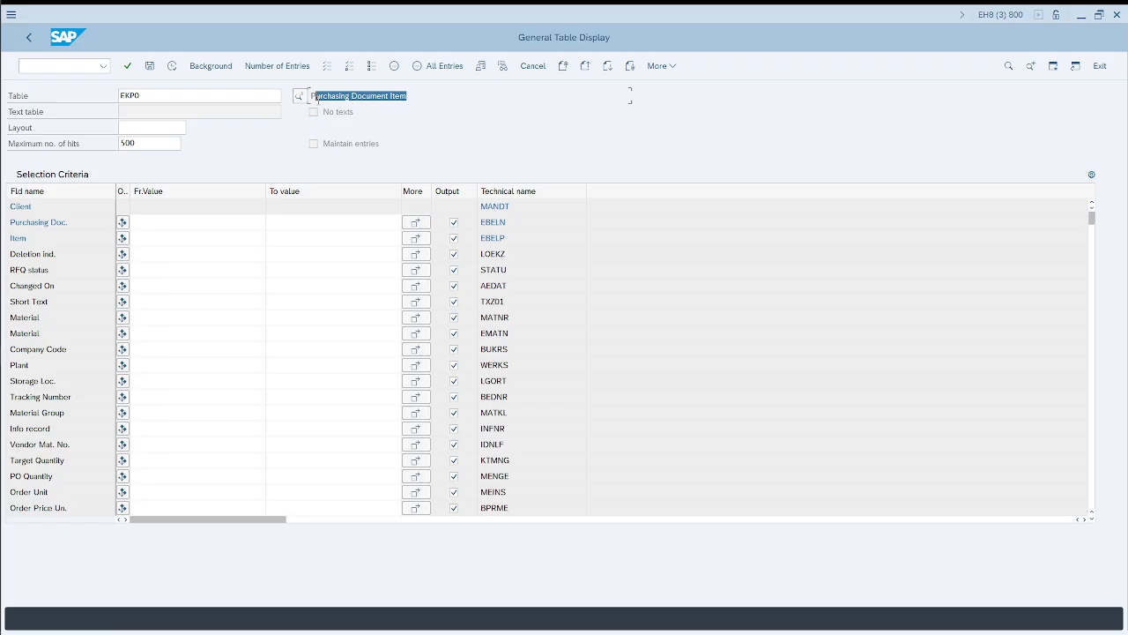
click(181, 221)
click(158, 239)
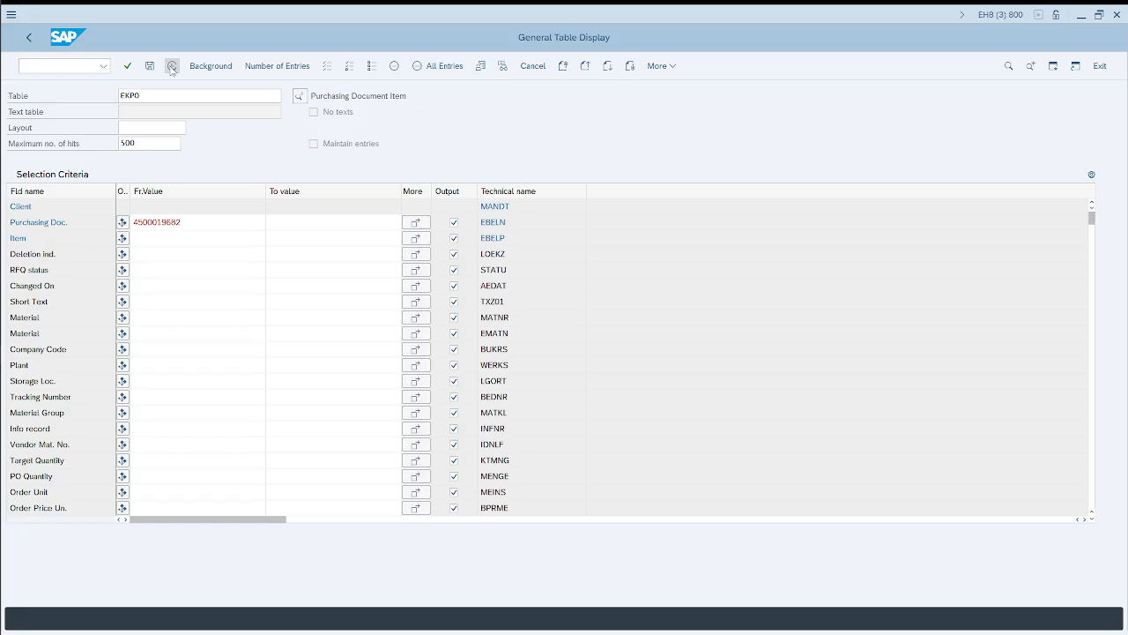
click(172, 67)
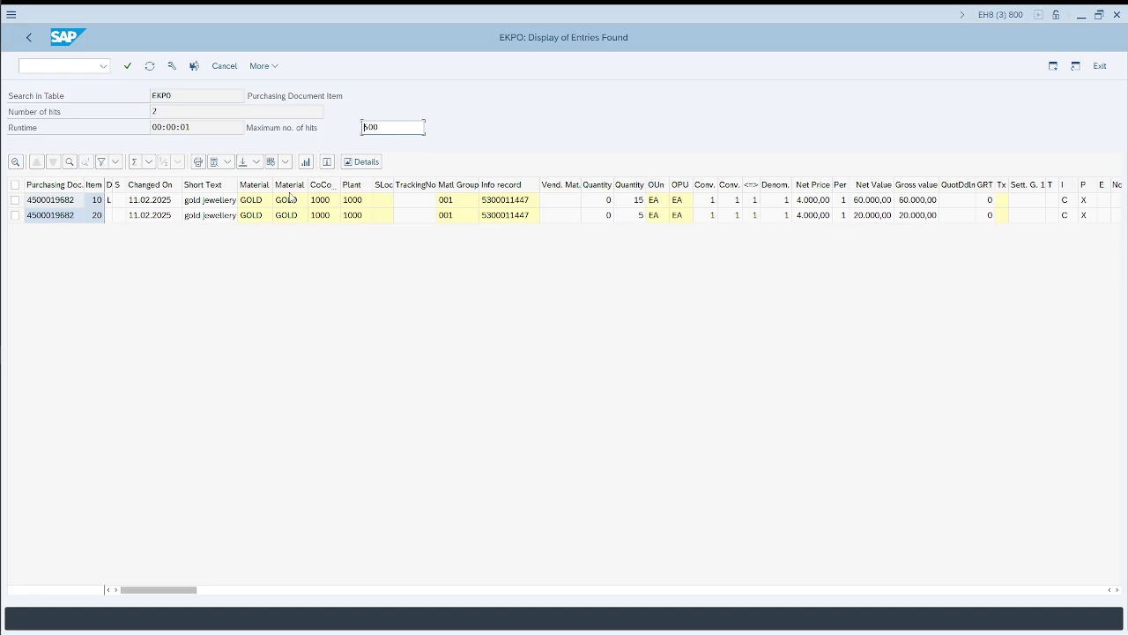
click(357, 202)
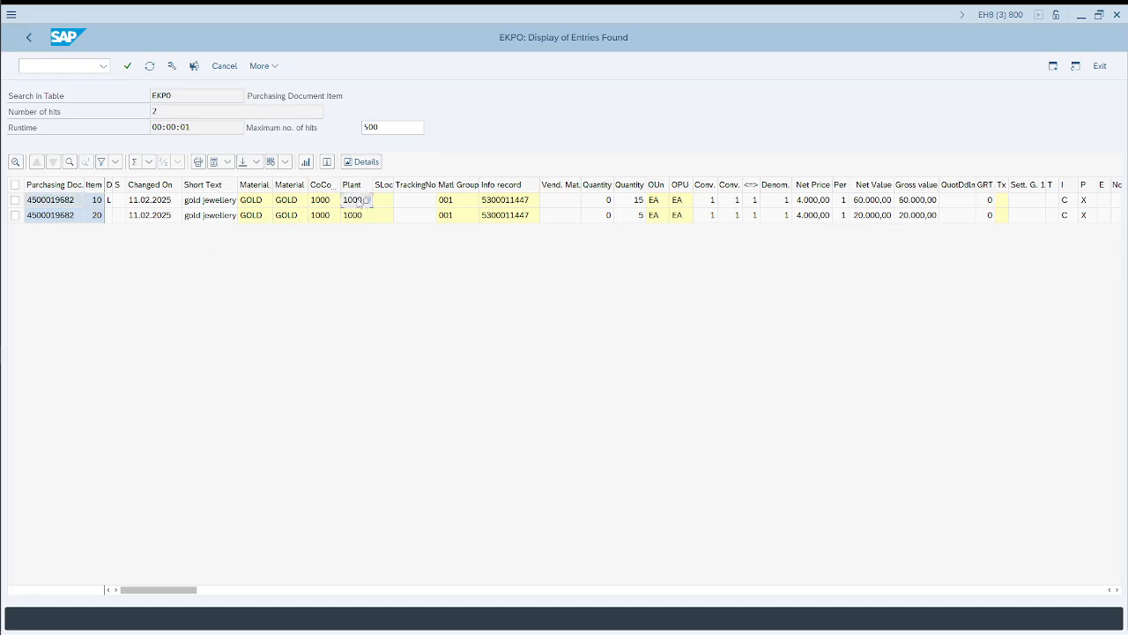
Step: Open SE16N in another new session and load table T001K
click(64, 63)
key(Return)
text(t00)
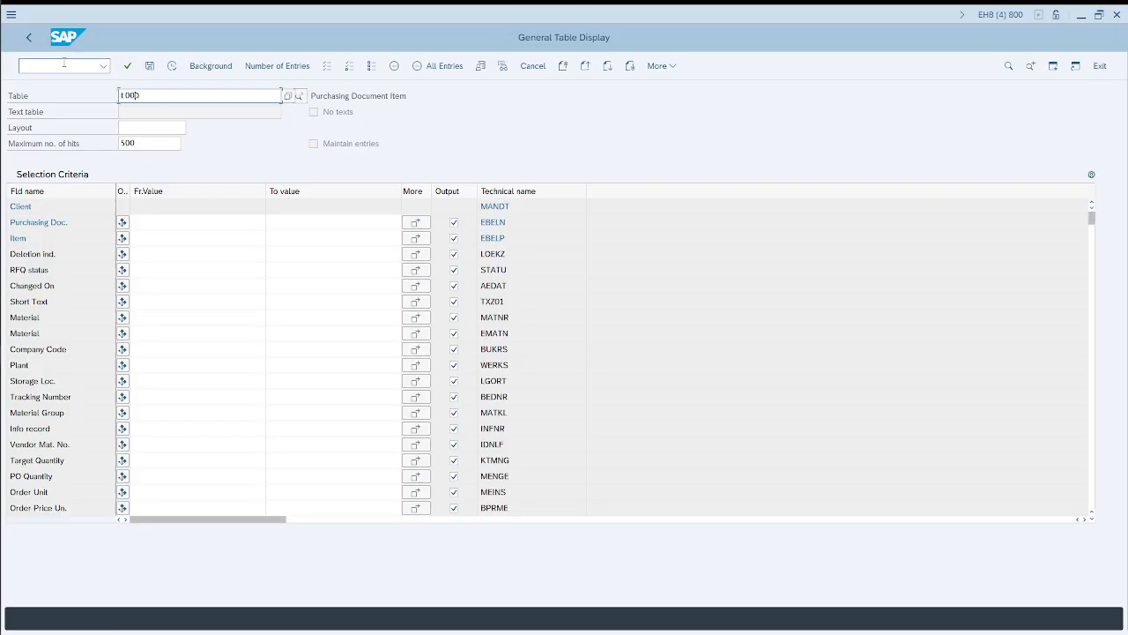
text(1)
key(Return)
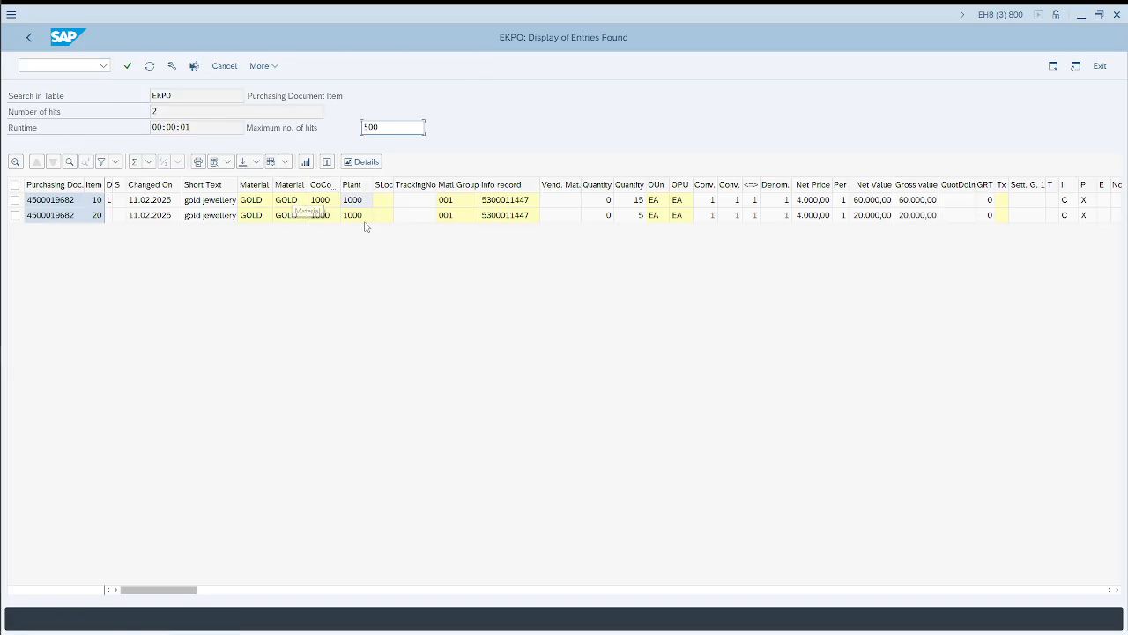
Step: Filter T001K by valuation area 1000, display its entries and check the assigned company code
click(362, 218)
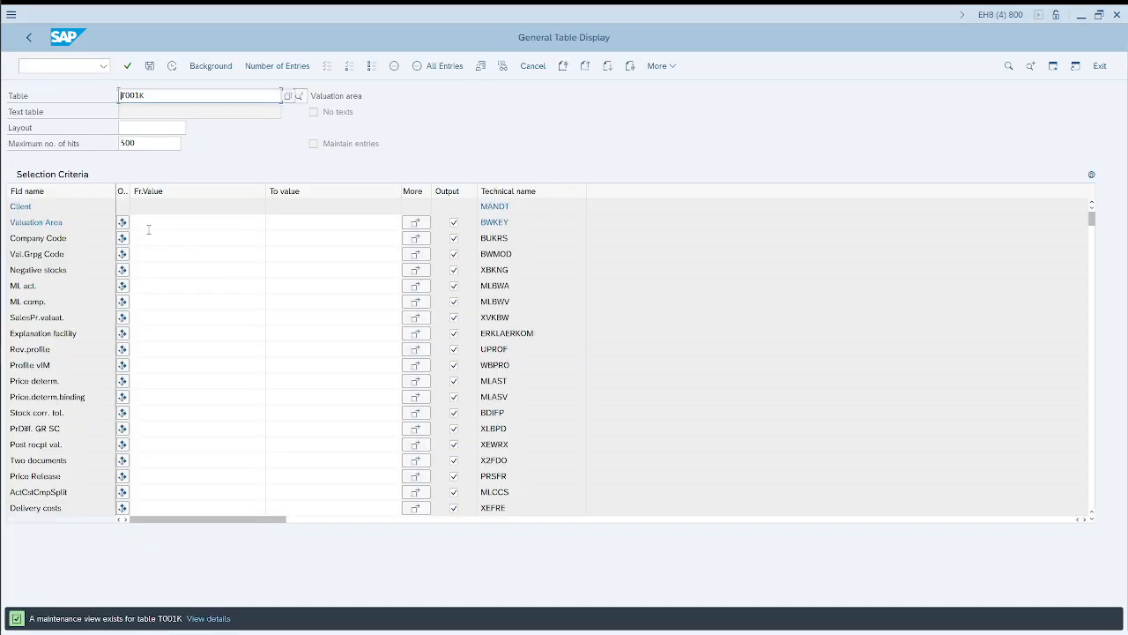
click(148, 227)
text(1000)
click(172, 67)
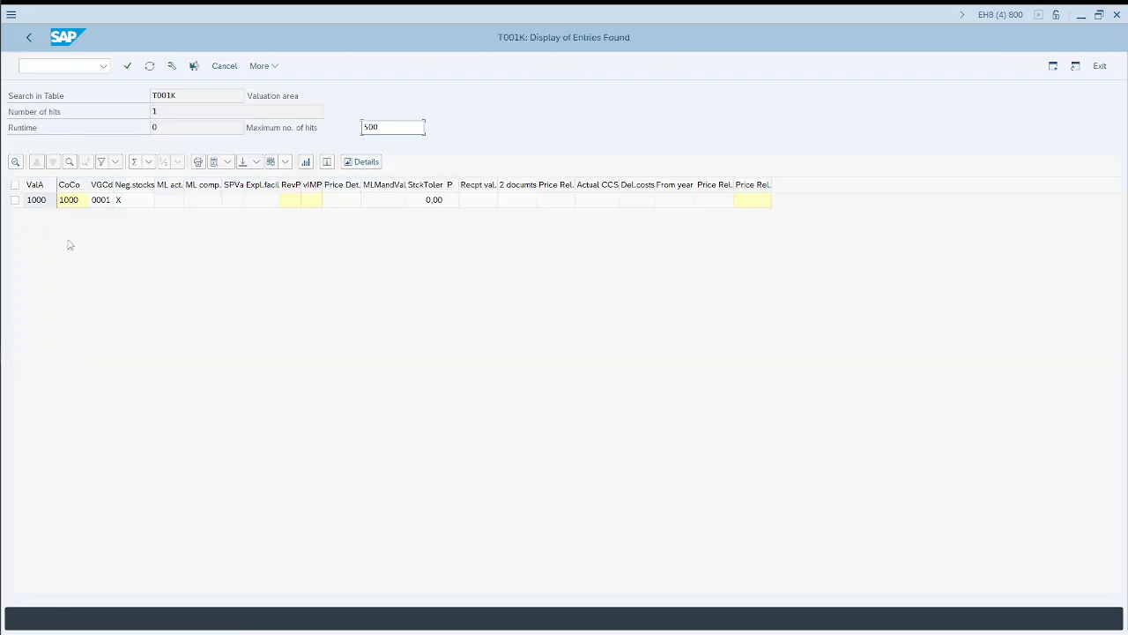
click(39, 203)
click(75, 203)
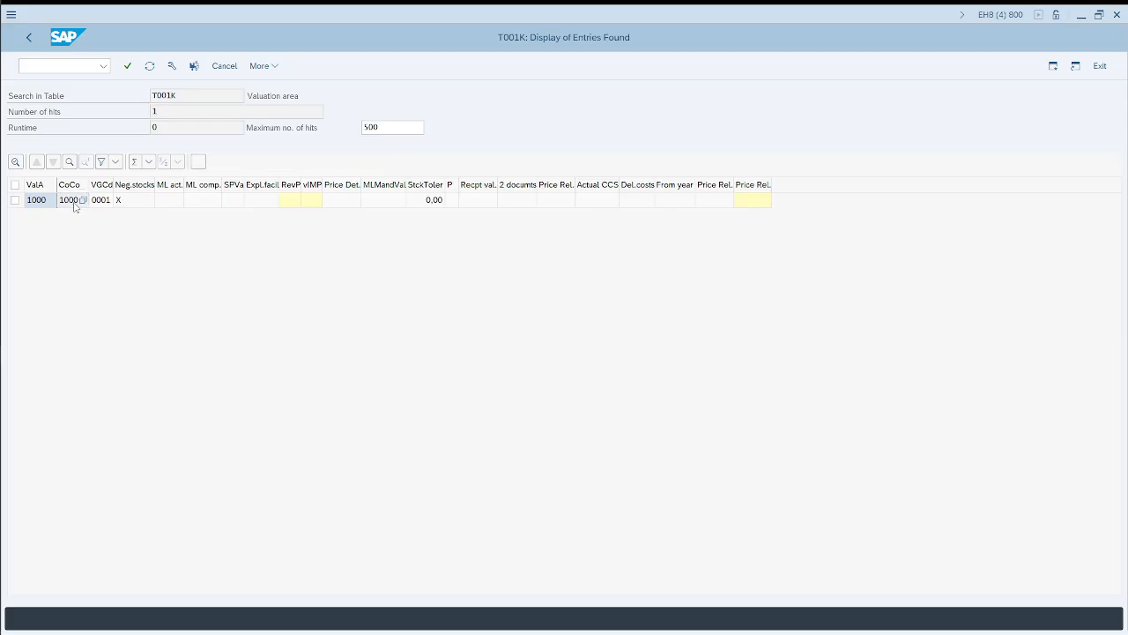
Step: Check the company code and the plant of item 20 in the purchase order, and compare the plant with the EKPO entries
key(alt+Tab)
key(alt+Tab)
key(alt+Tab)
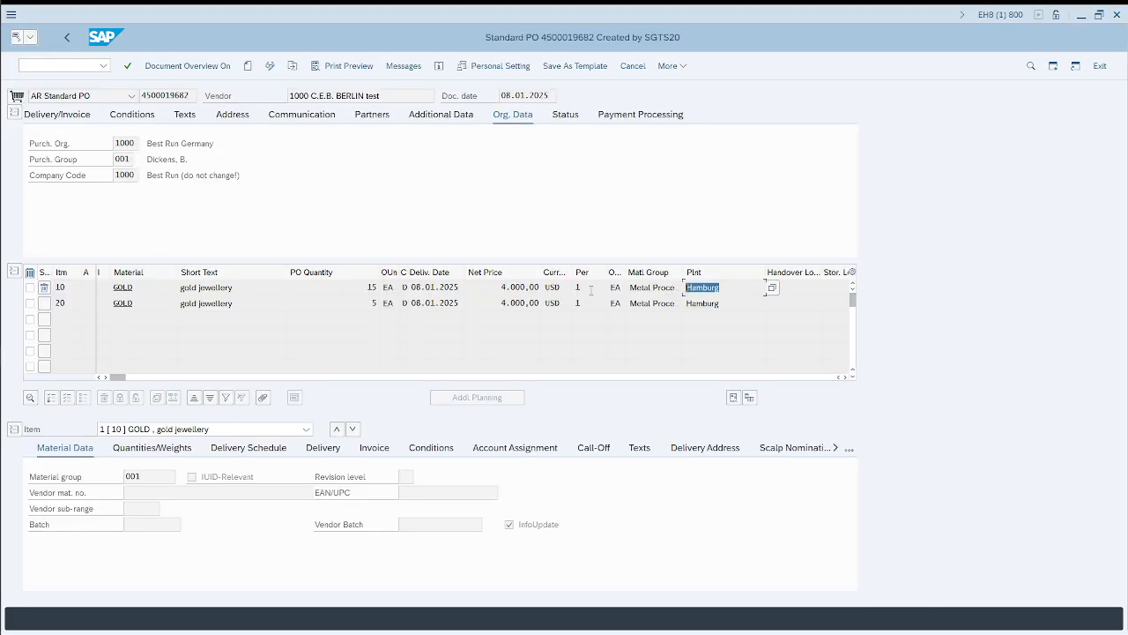
drag(116, 176, 138, 174)
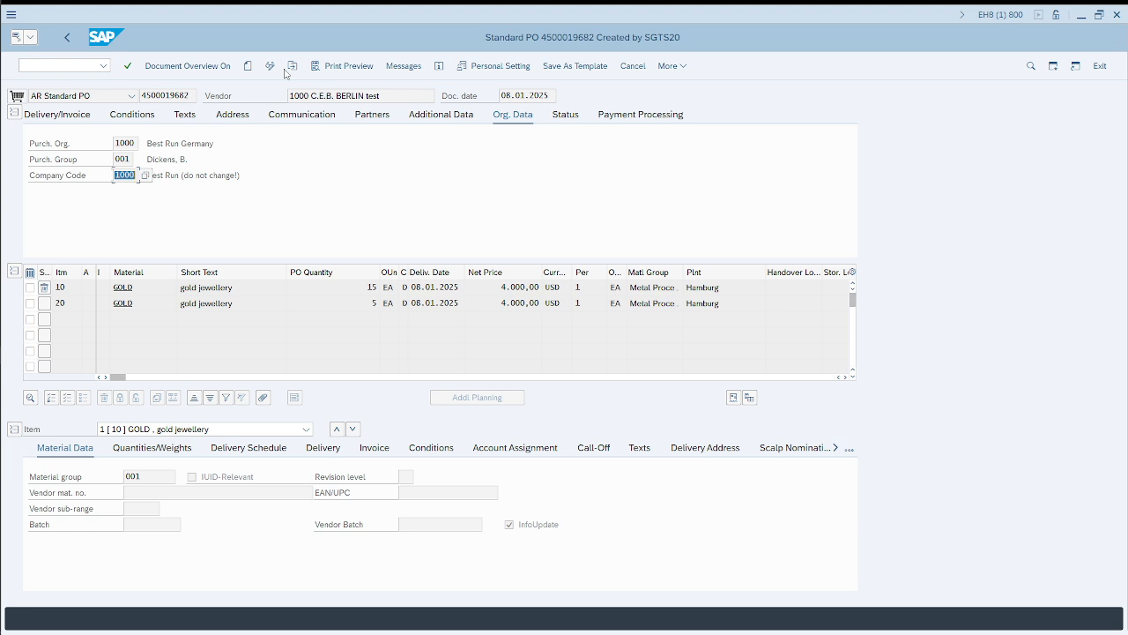
drag(725, 303, 685, 303)
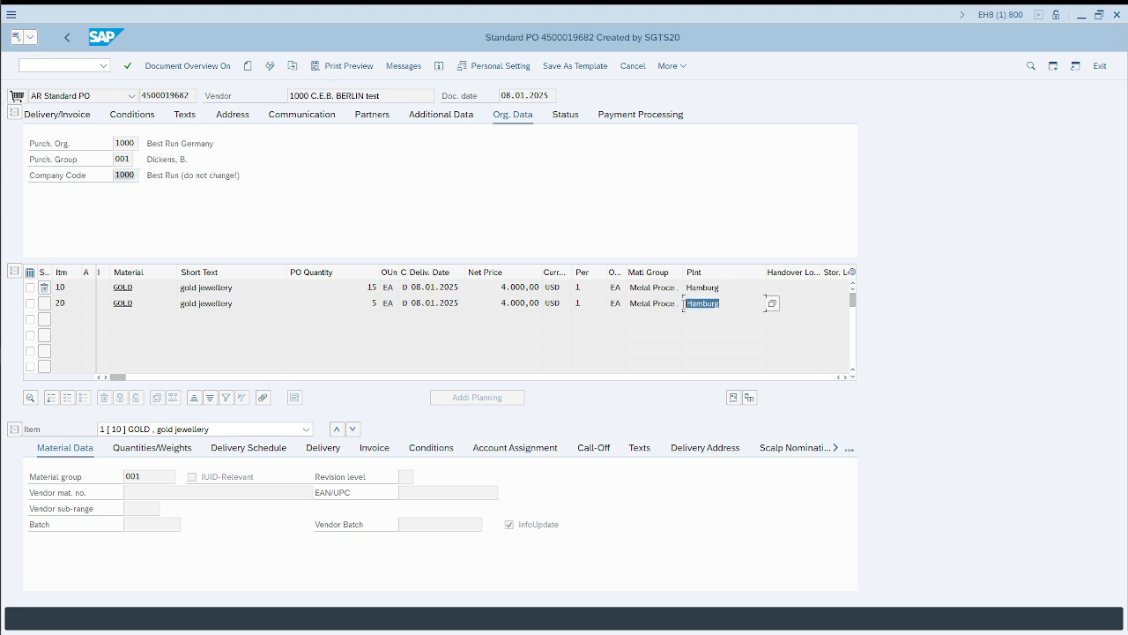
key(alt+Tab)
click(732, 308)
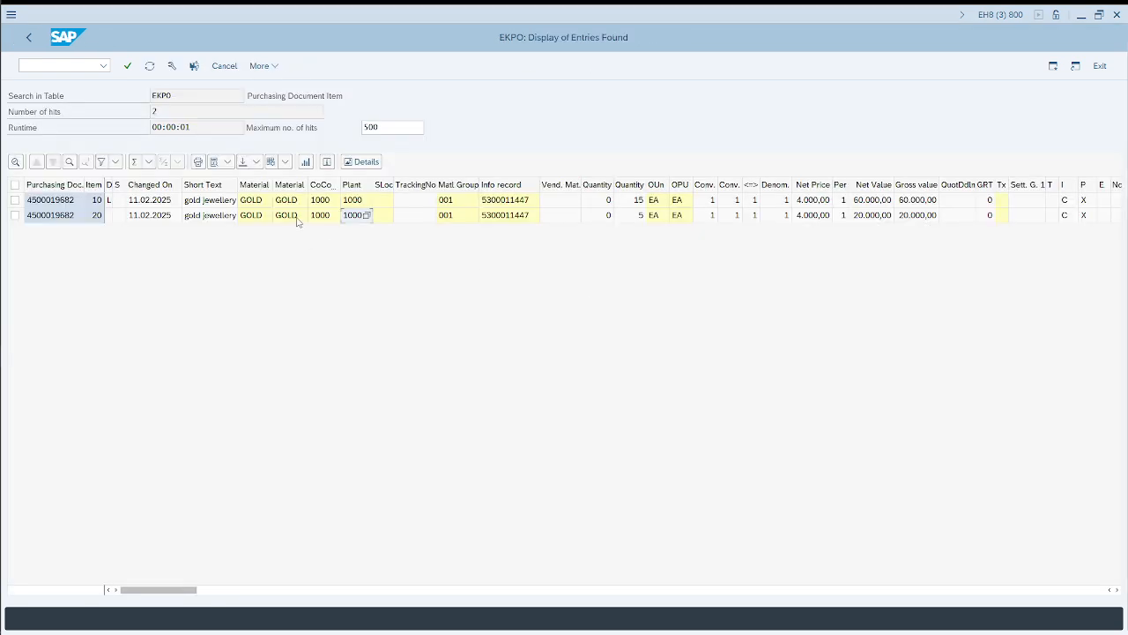
Step: Open SE16N in another new session and load table T001W
click(50, 64)
text(/nse16n)
key(Return)
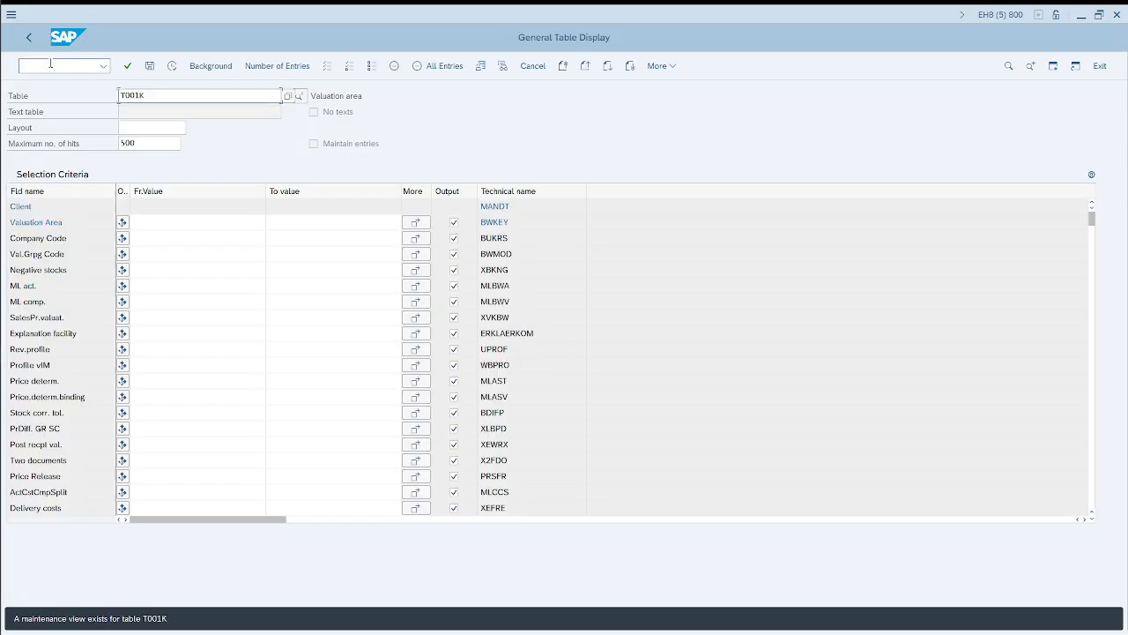
key(End)
key(BackSpace)
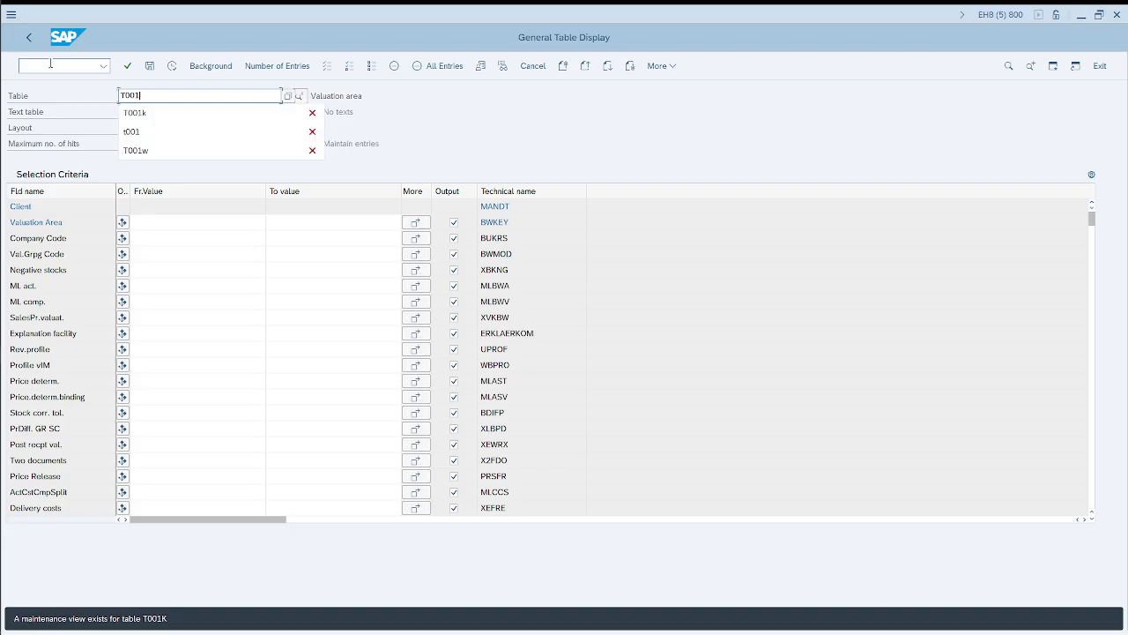
text(w)
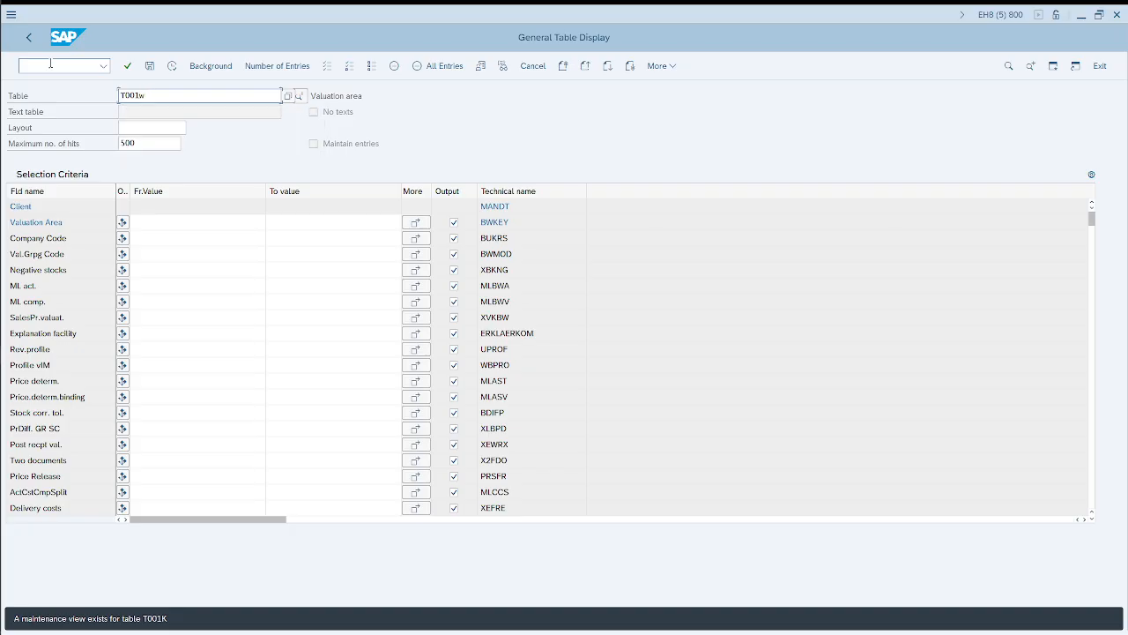
key(Return)
Step: Filter T001W by plant 1000, display its entries and check the plant's name
click(163, 222)
text(1000)
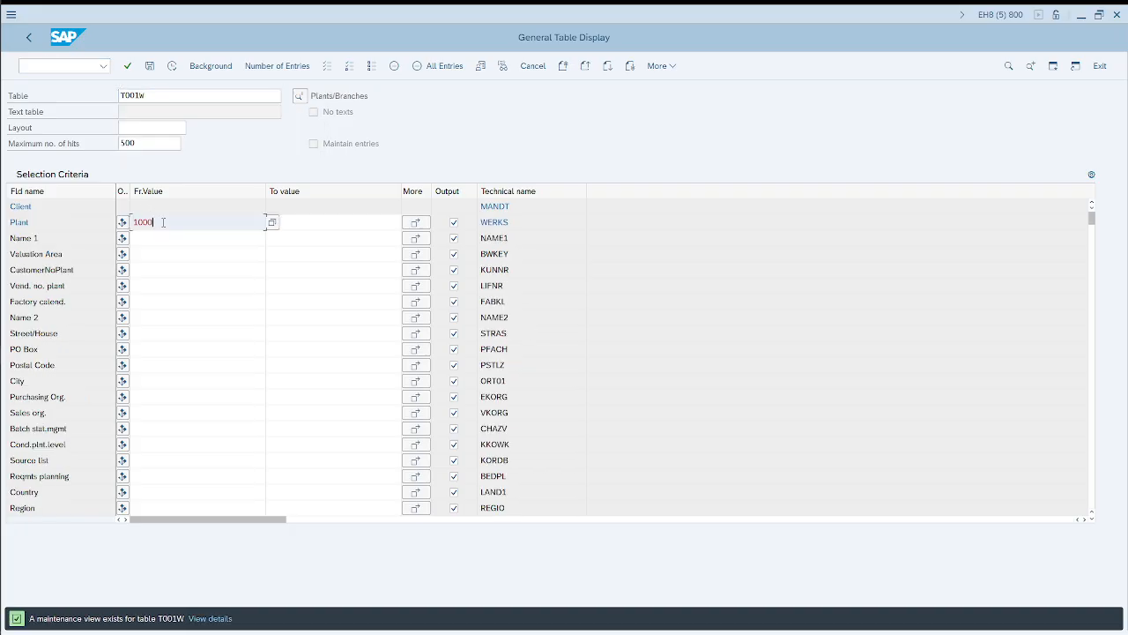
click(172, 65)
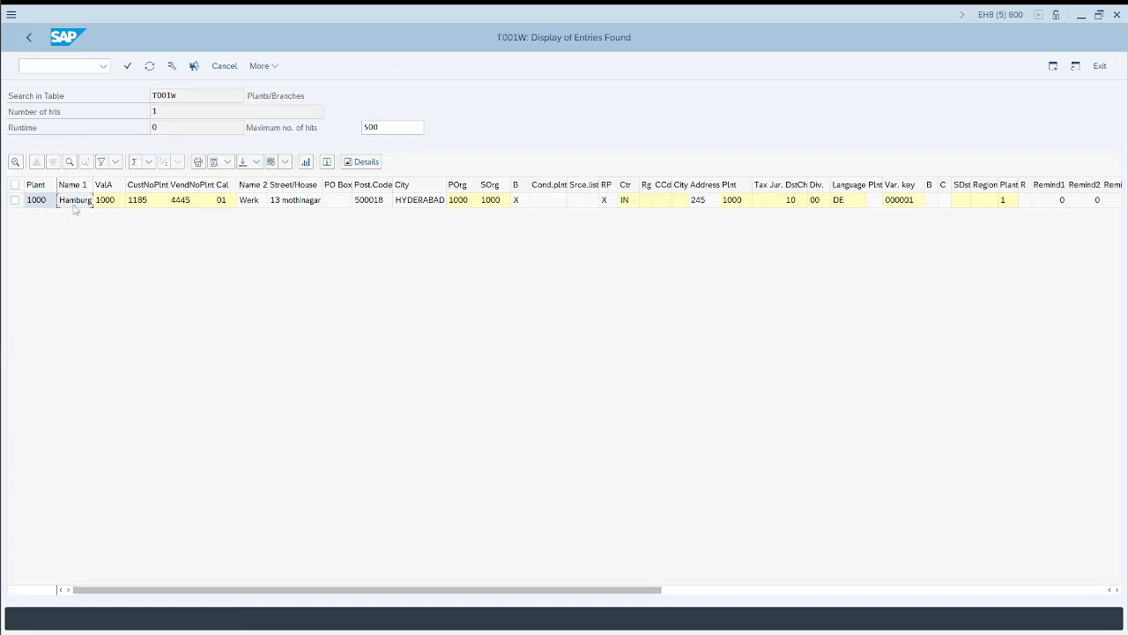
click(76, 201)
Step: Return to the purchase order, switch it to change mode and try to set its company code to 0001
key(alt+Tab)
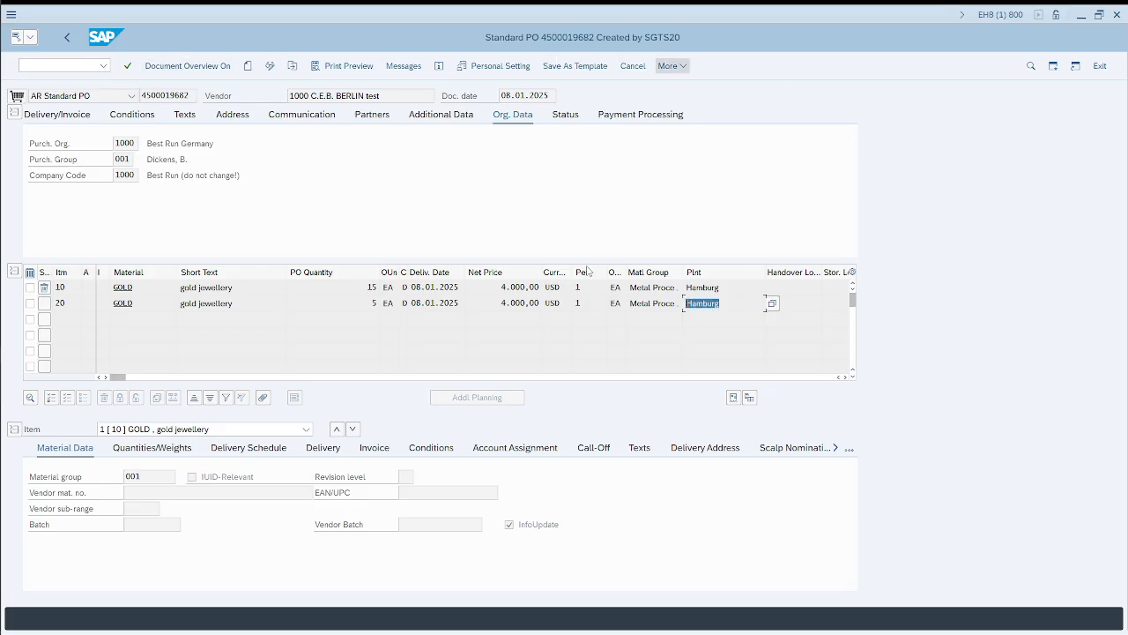
click(272, 69)
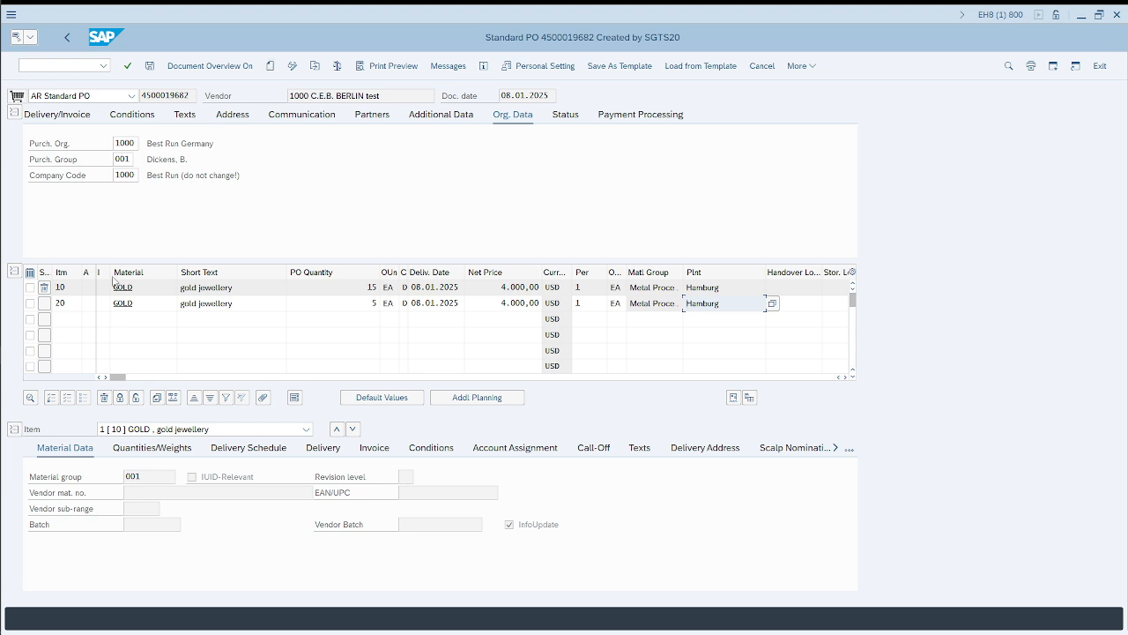
click(132, 174)
double_click(137, 174)
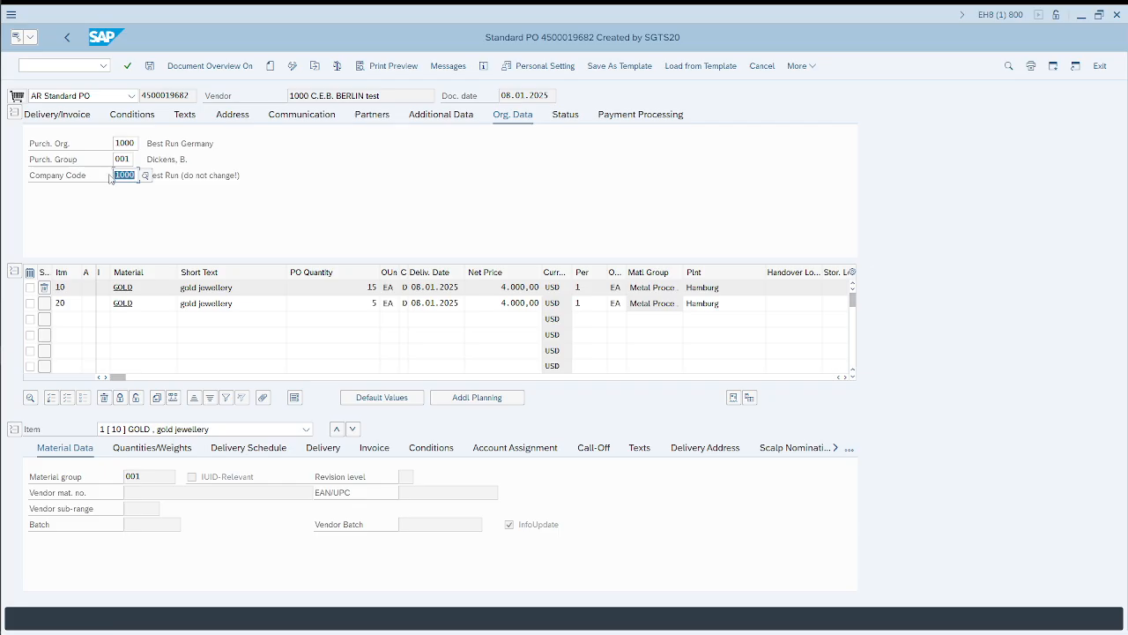
text(0001)
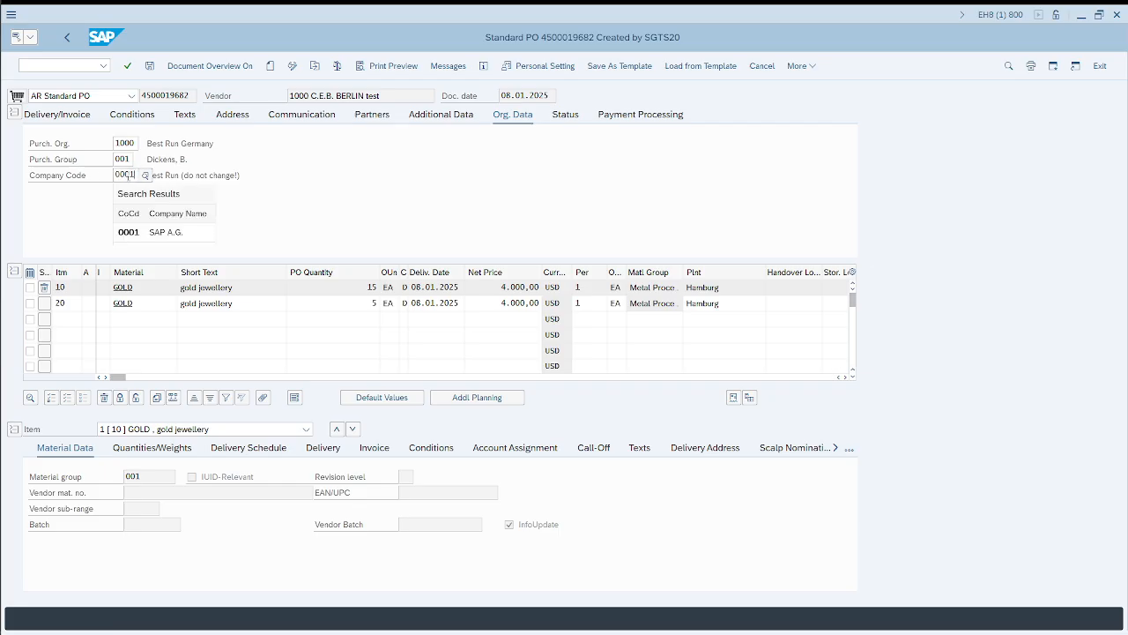
key(Return)
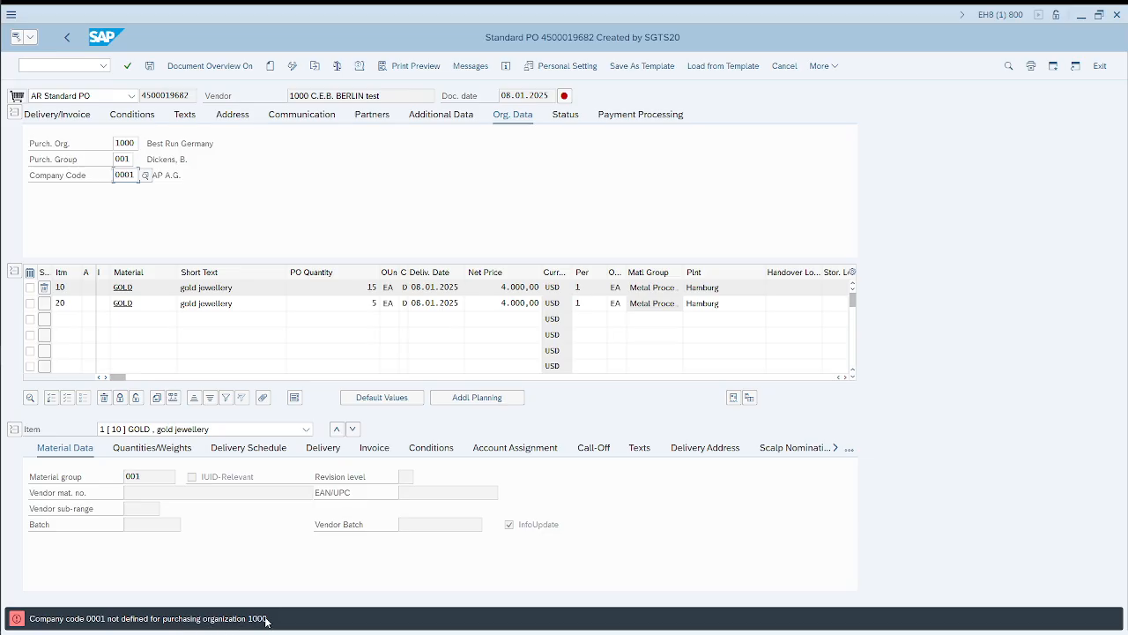
Step: Switch to the Chrome browser and search Google for "company code purchasing organization in sap"
key(alt+Tab)
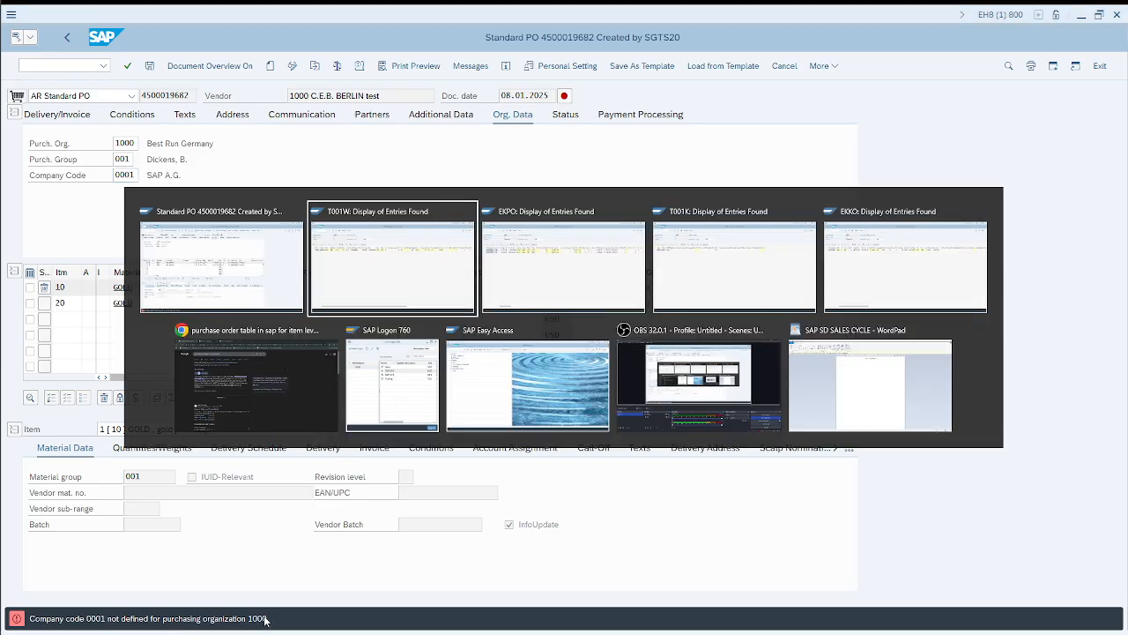
key(alt+Tab)
key(alt+Tab)
key(alt+Tab)
key(alt+Tab)
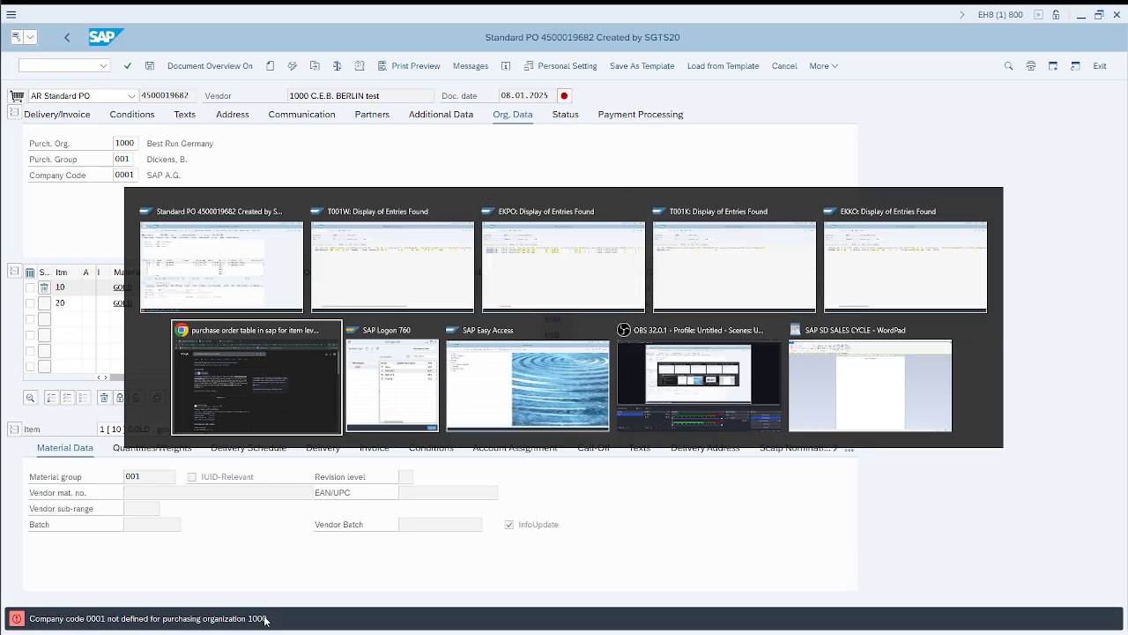
drag(335, 100, 105, 98)
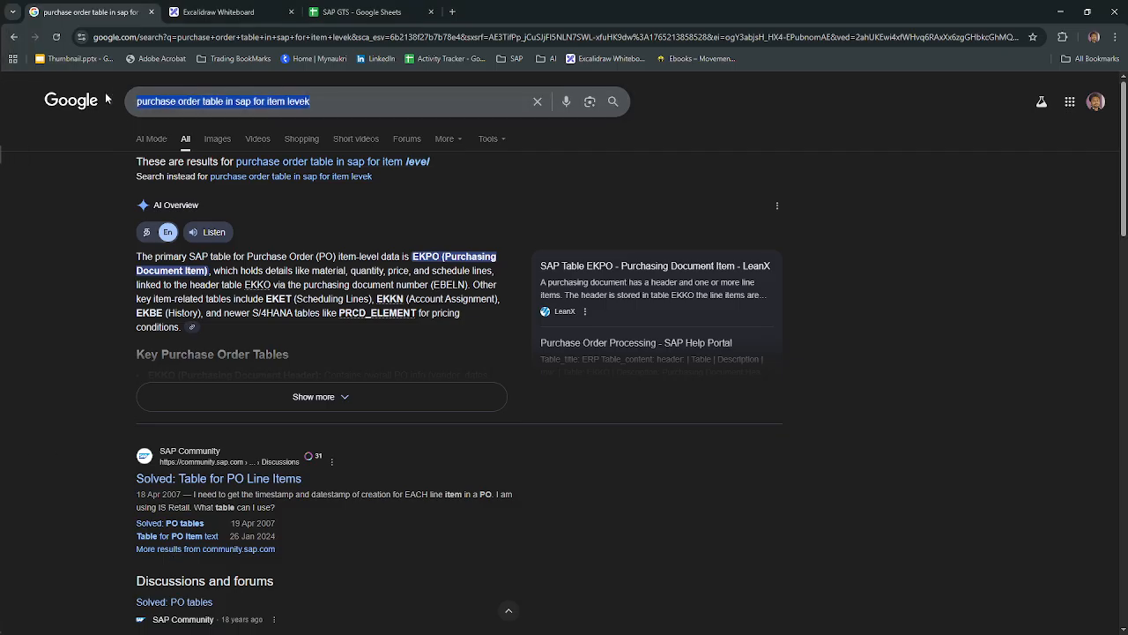
text(company code purc)
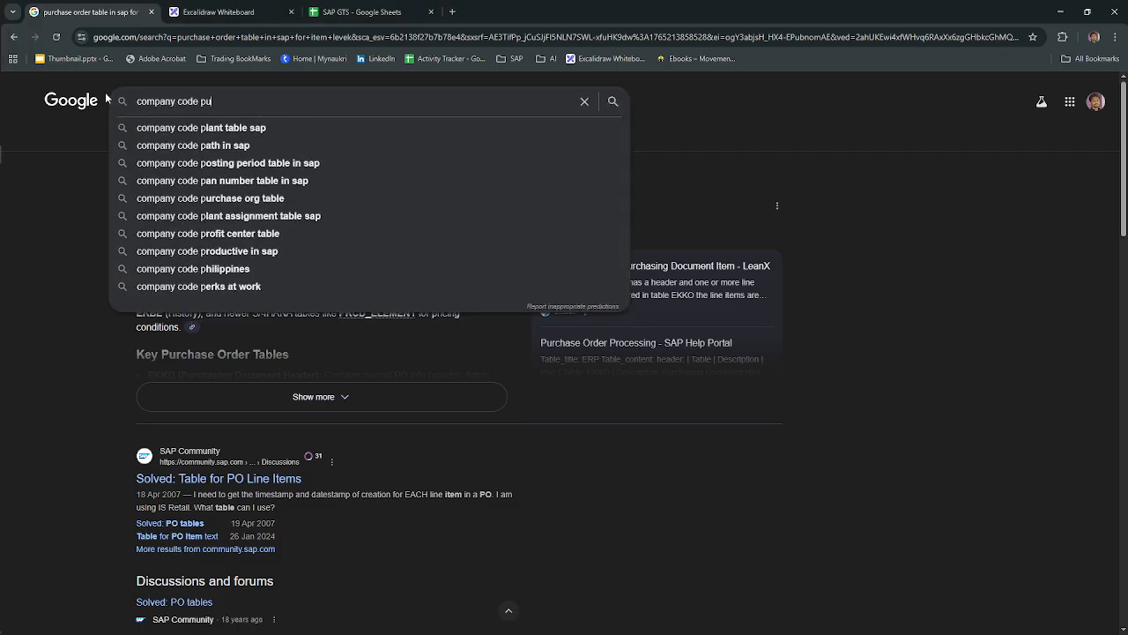
key(Down)
key(Down)
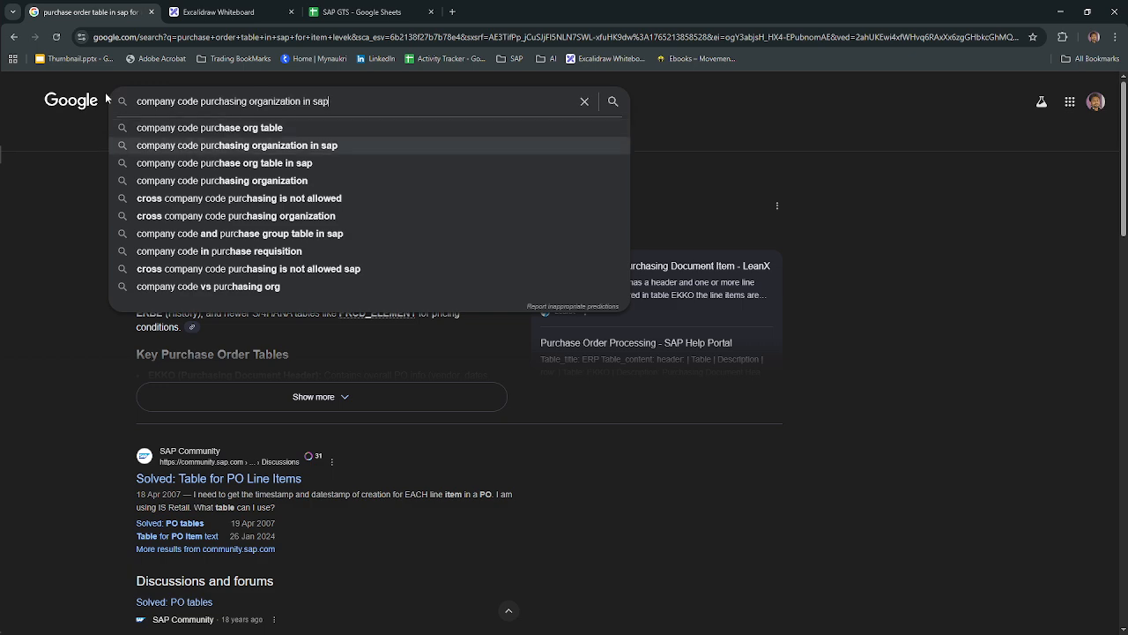
key(Return)
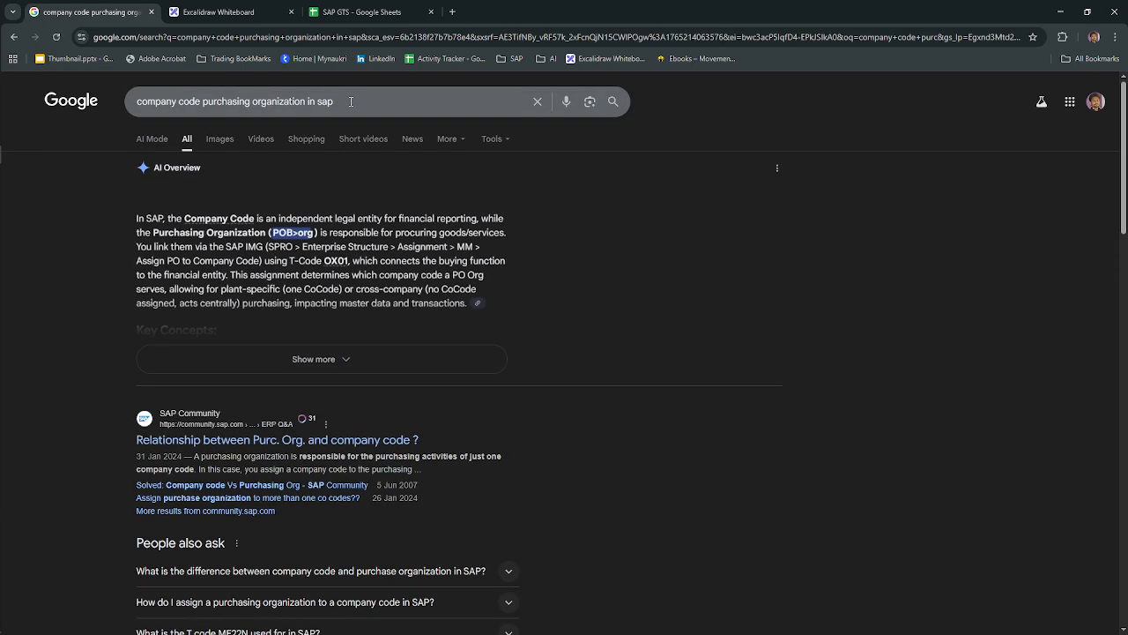
Step: Refine the Google search to "company code purchasing organization in sap table"
click(350, 101)
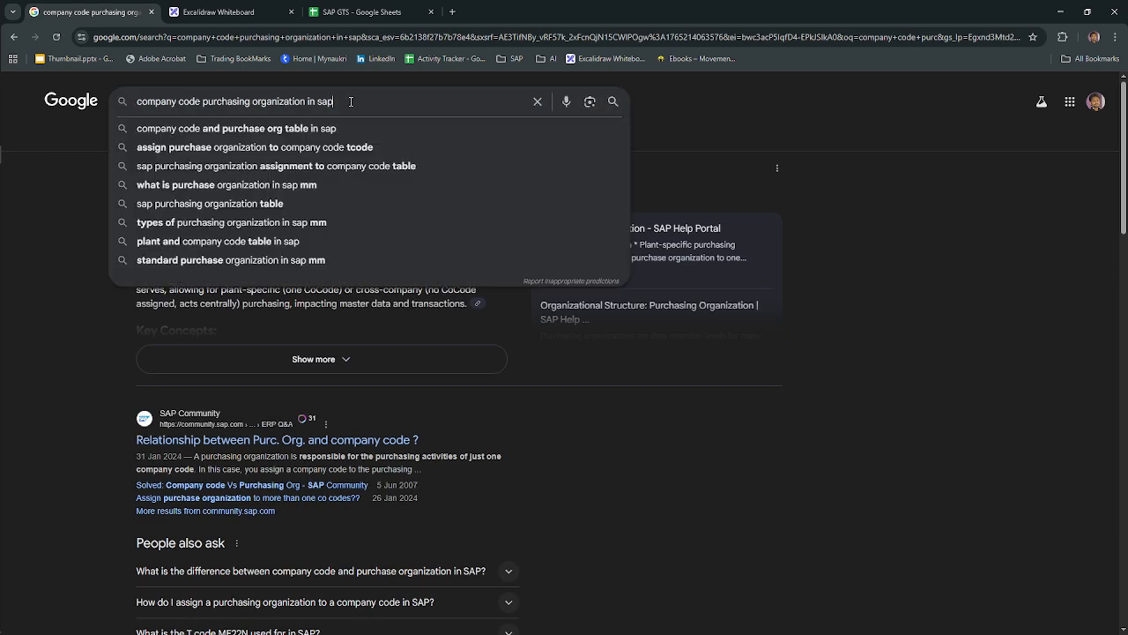
text(table)
key(Return)
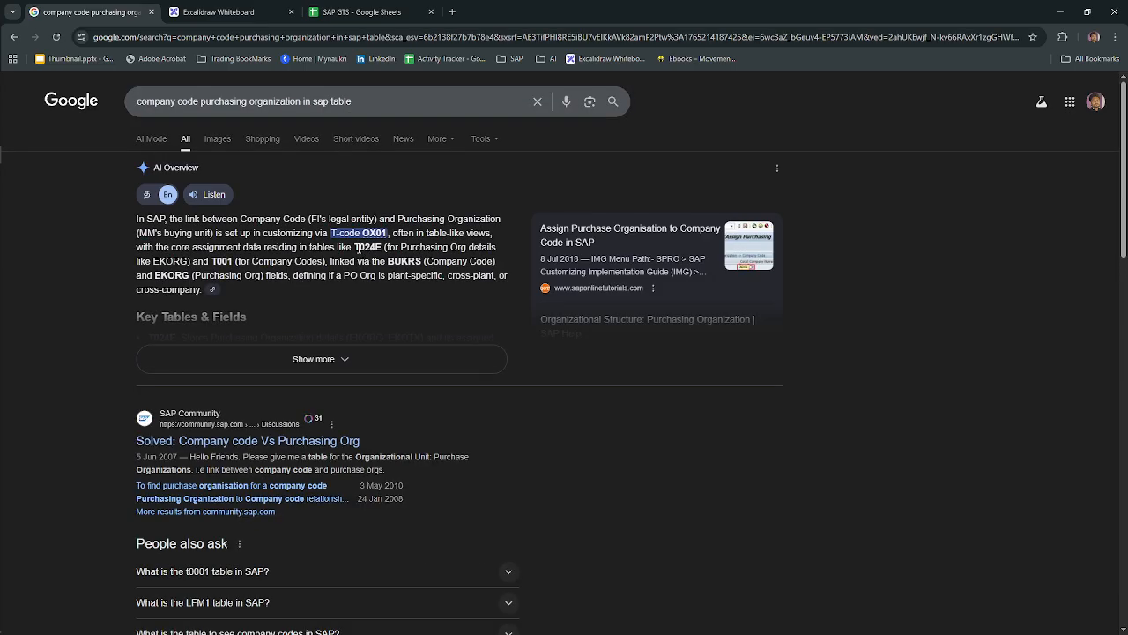
Step: Switch back to the SAP session showing T001W, leave its results and load table T024E
key(alt+Tab)
key(alt+Tab)
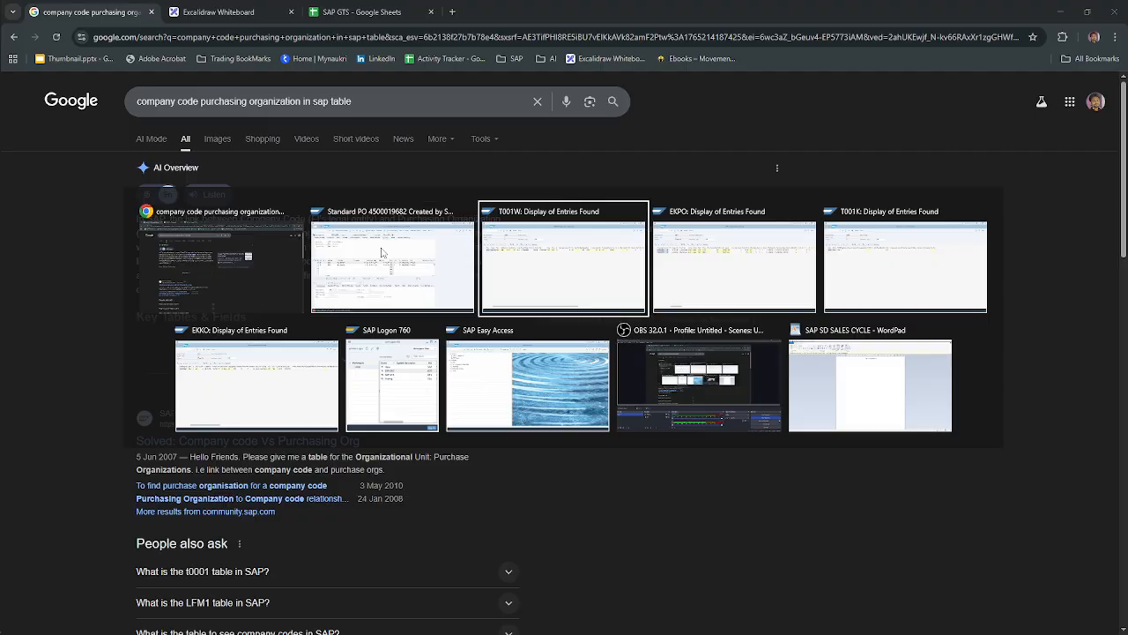
key(F3)
drag(191, 96, 107, 96)
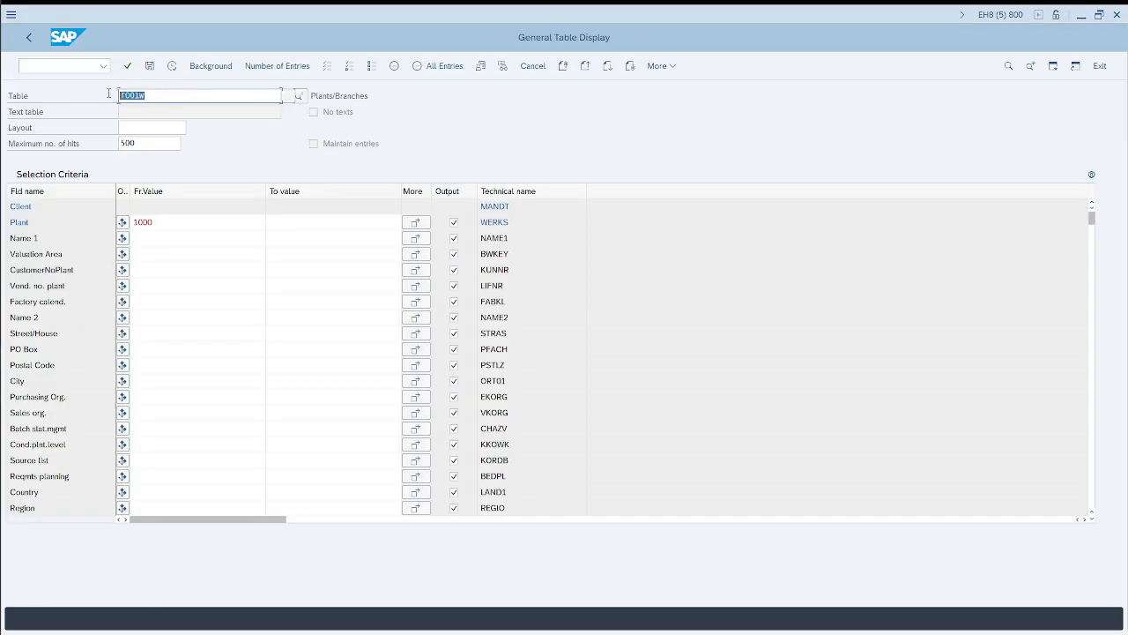
text(t024e)
key(Return)
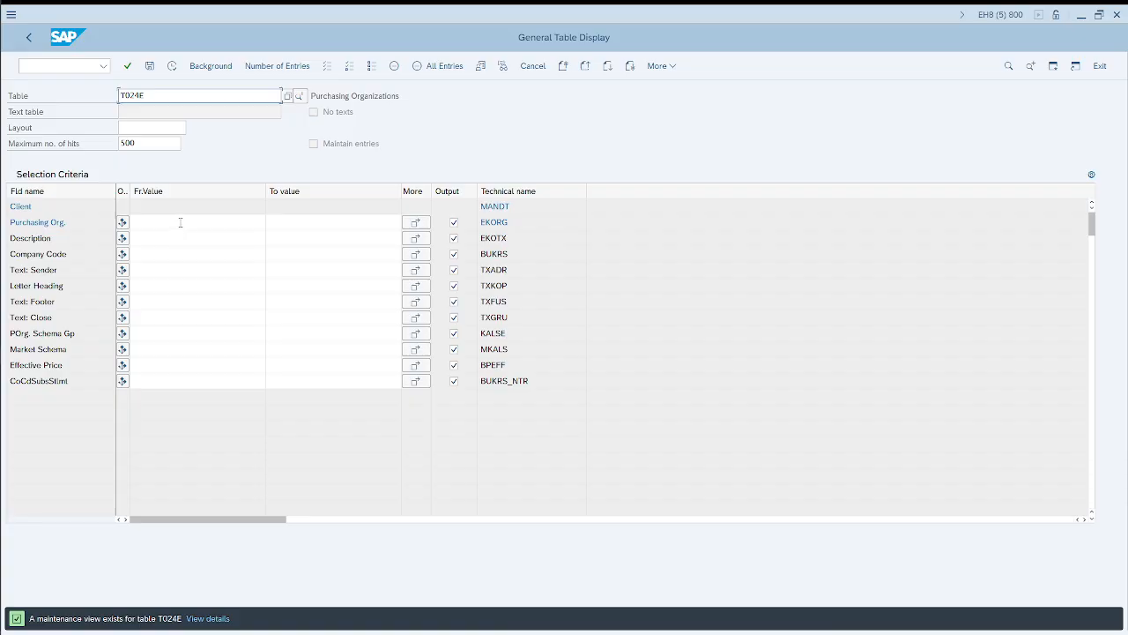
Step: Check the purchasing organization in the purchase order header and return to the T024E selection
key(alt+Tab)
key(alt+Tab)
key(Tab)
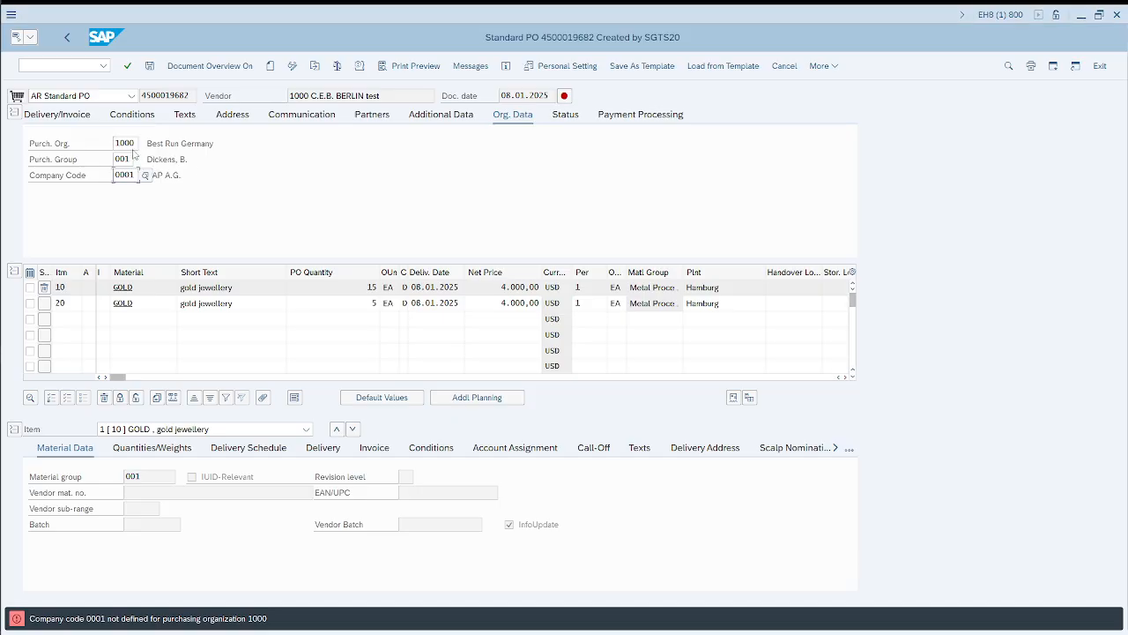
key(alt+Tab)
key(alt+Tab)
key(Tab)
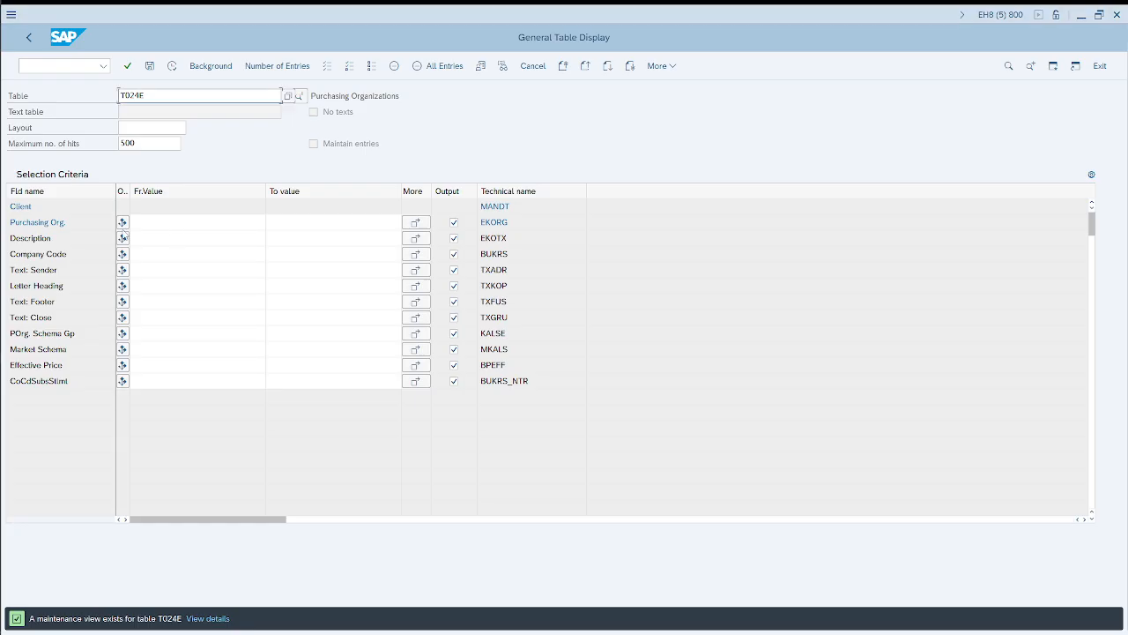
click(146, 255)
text(100)
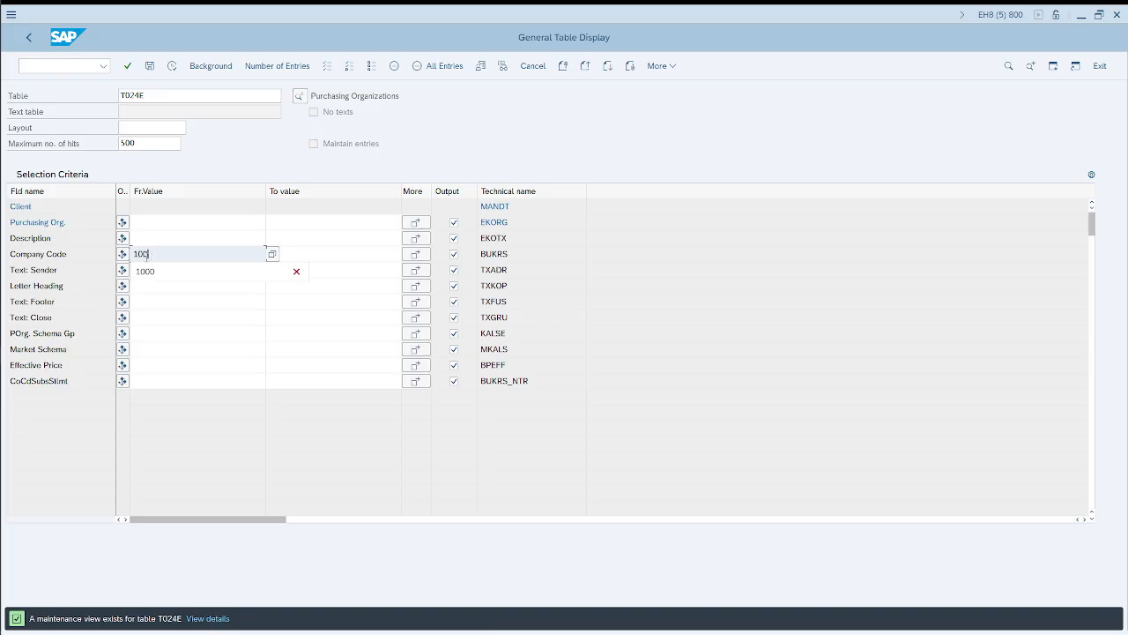
key(ctrl+a)
key(BackSpace)
Step: Filter T024E by purchasing organization 1000, display its entries and check the assigned company code, then return to the selection
click(146, 225)
text(1000)
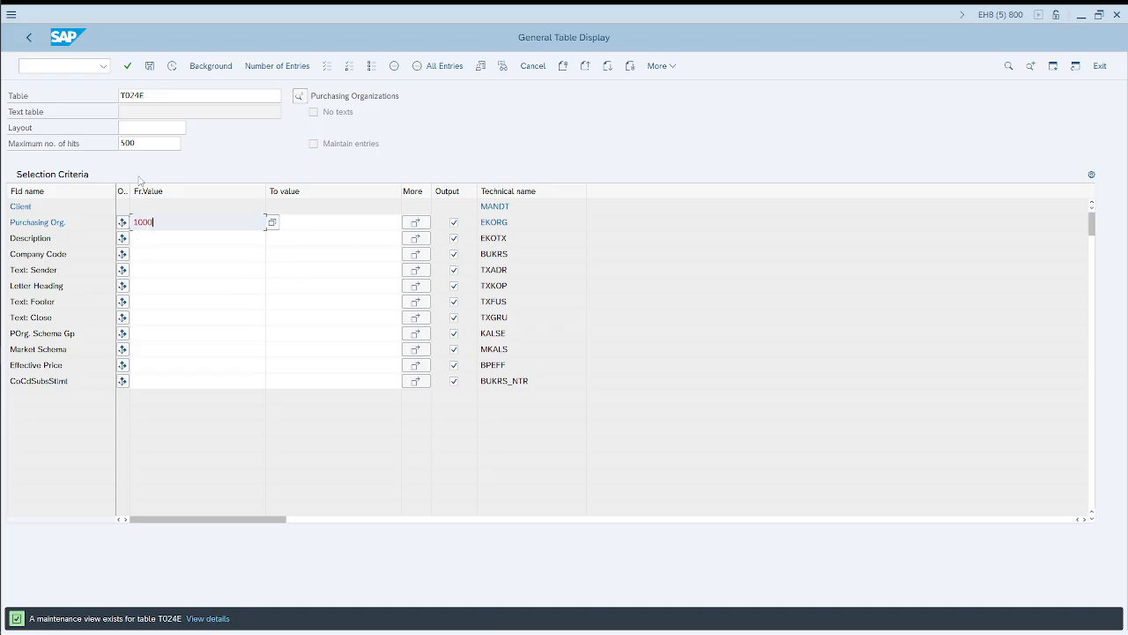
click(172, 68)
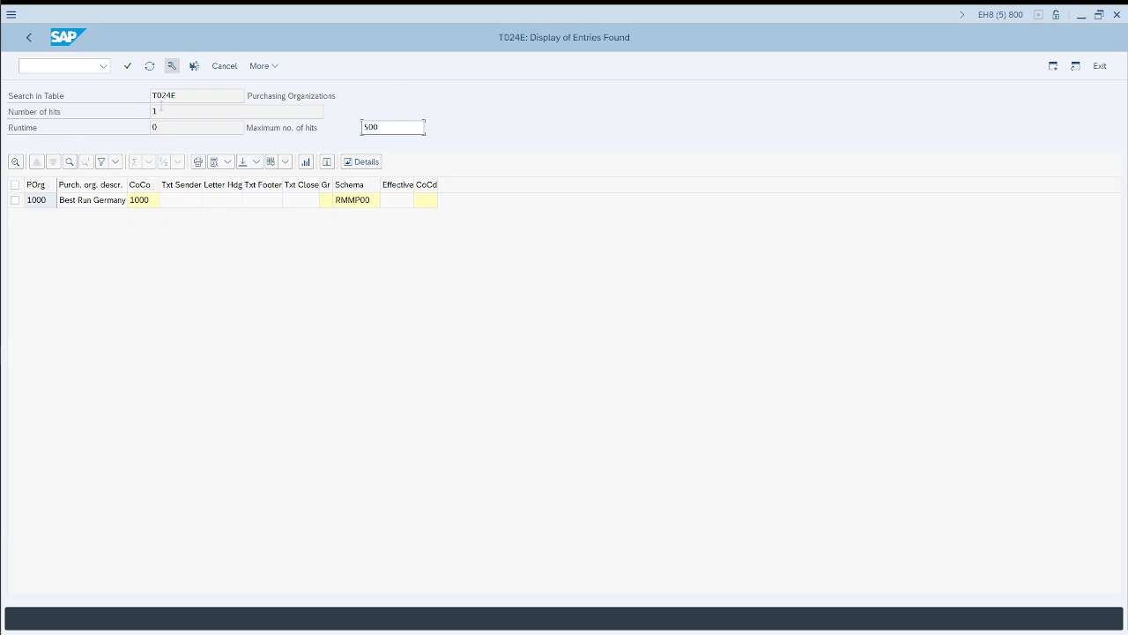
click(37, 203)
click(142, 203)
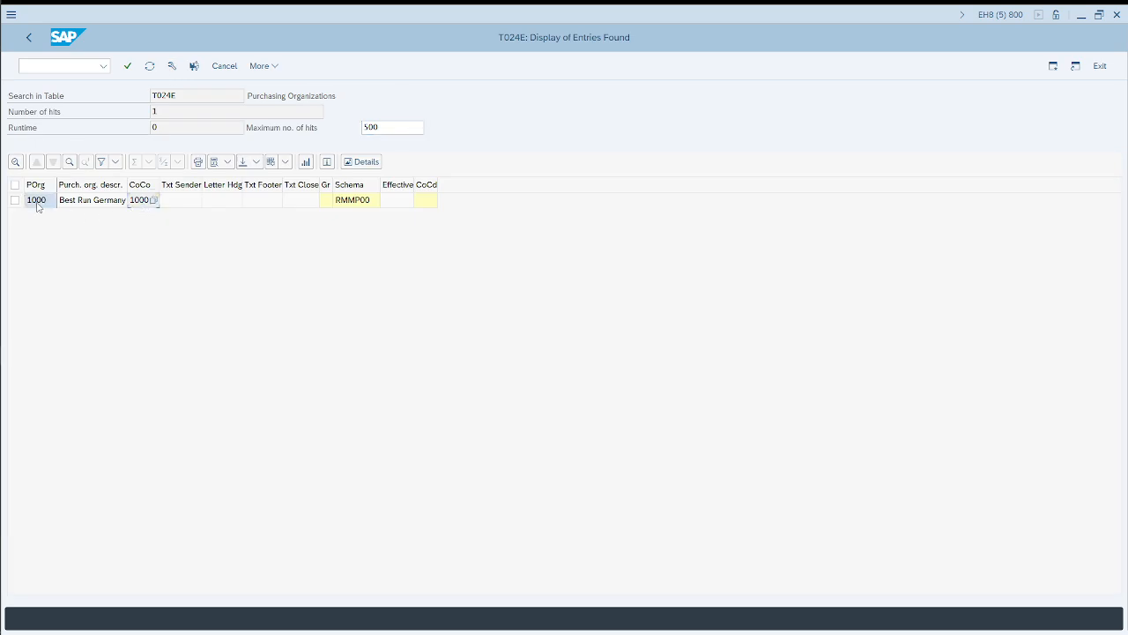
key(alt+Tab)
key(alt+Tab)
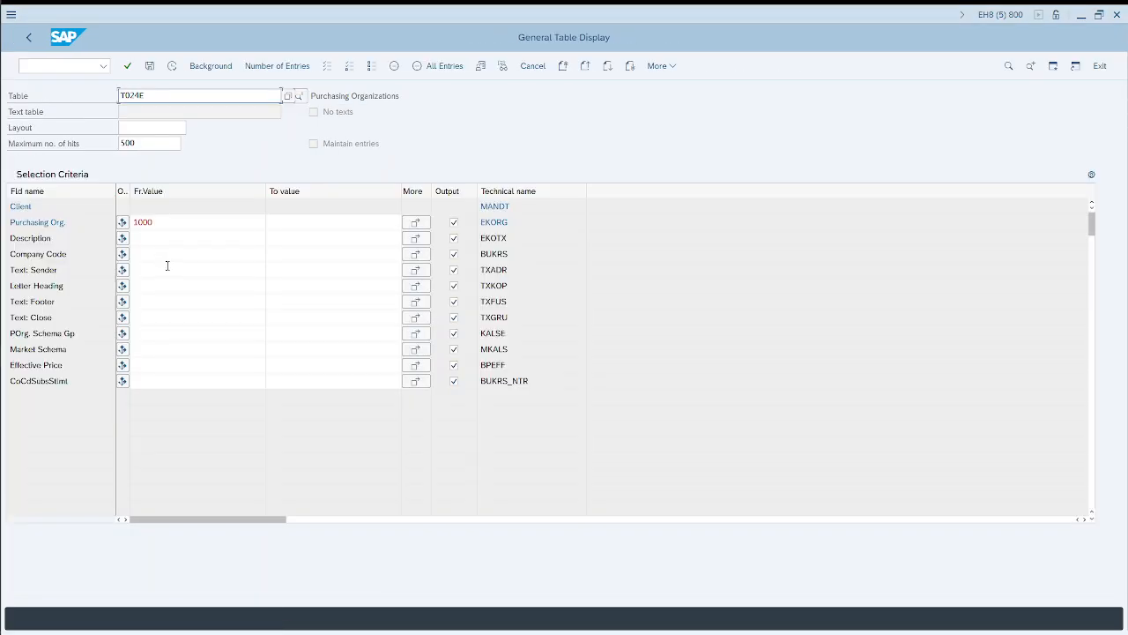
Step: Clear the purchasing organization filter for T024E, filter by company code 0001 instead and display the entries
double_click(171, 222)
key(BackSpace)
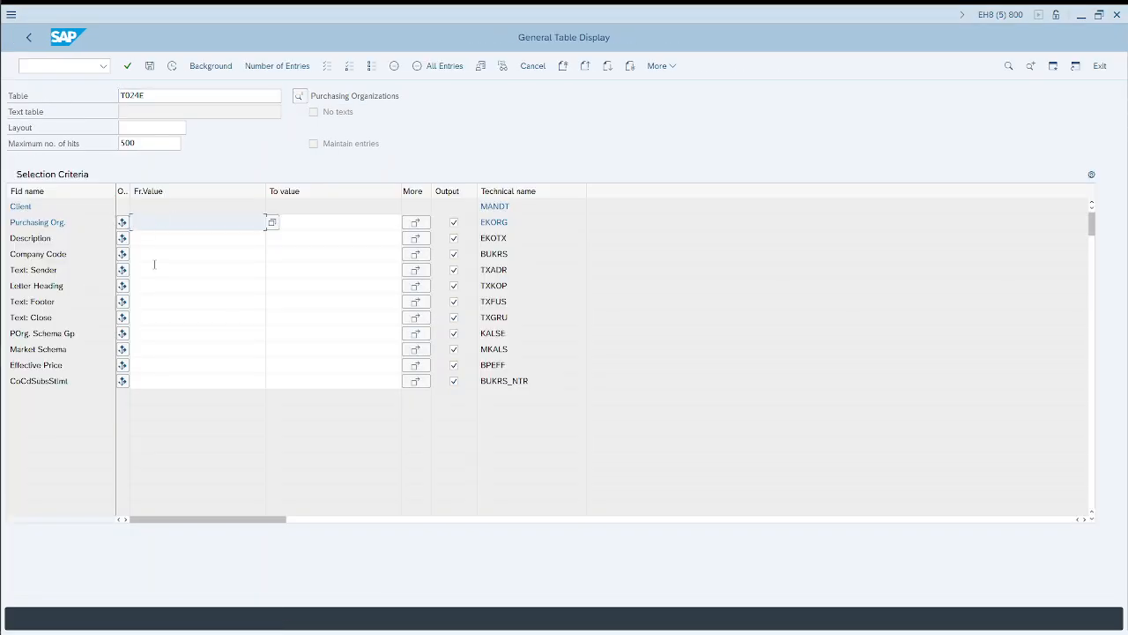
click(155, 254)
text(0001)
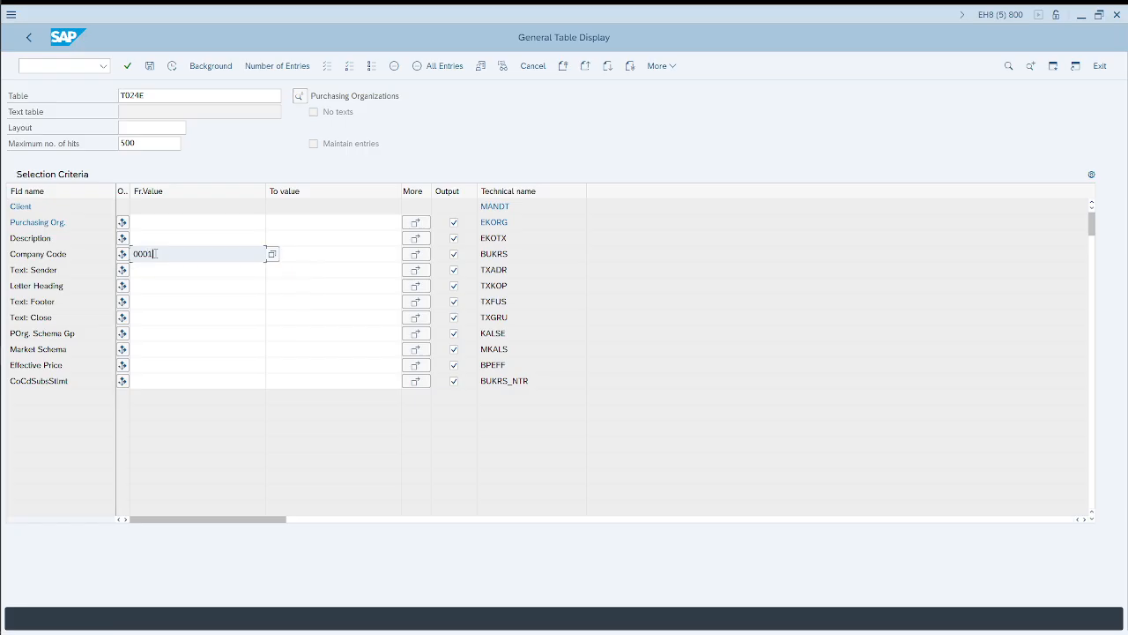
click(173, 67)
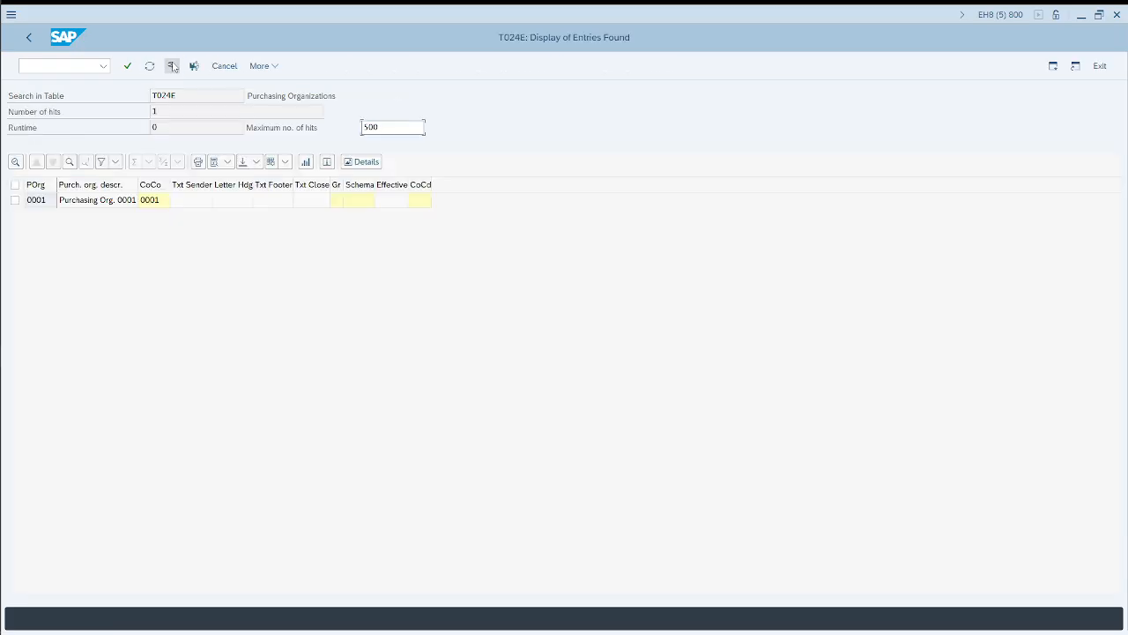
Step: Switch to the purchase order and try purchasing organization 0001 in the header's organizational data
key(alt+Tab)
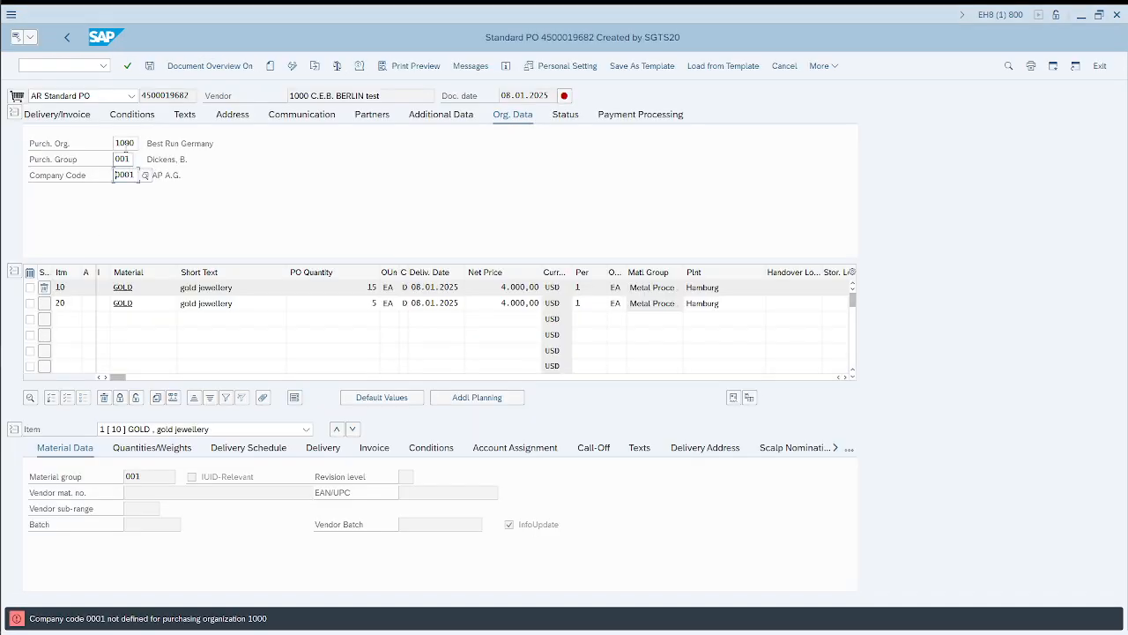
double_click(124, 144)
text(0001)
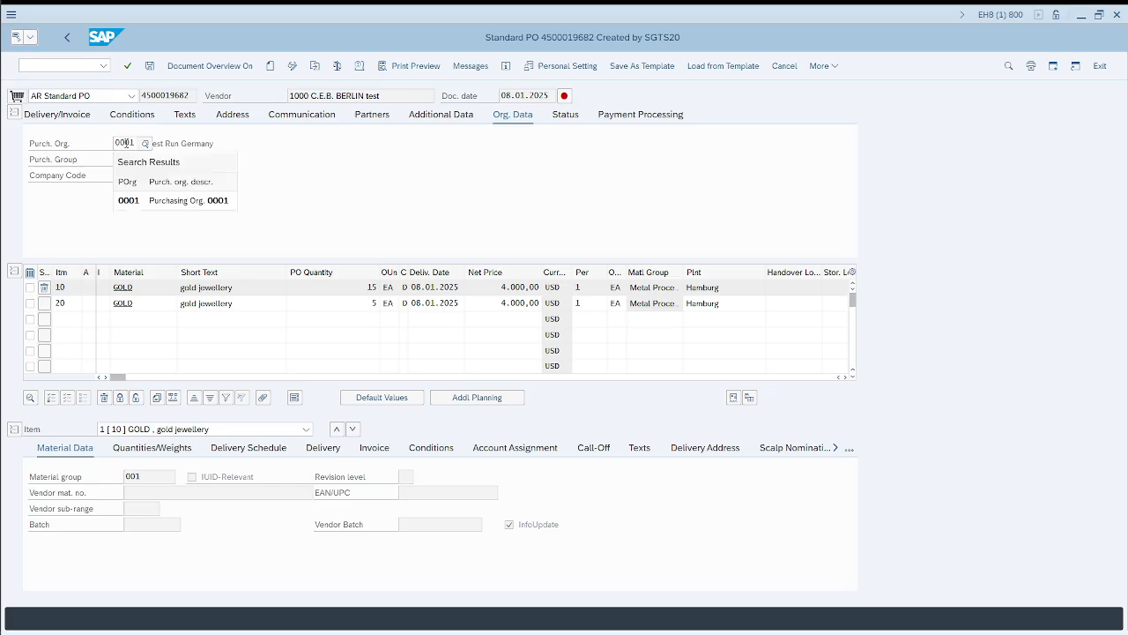
key(Return)
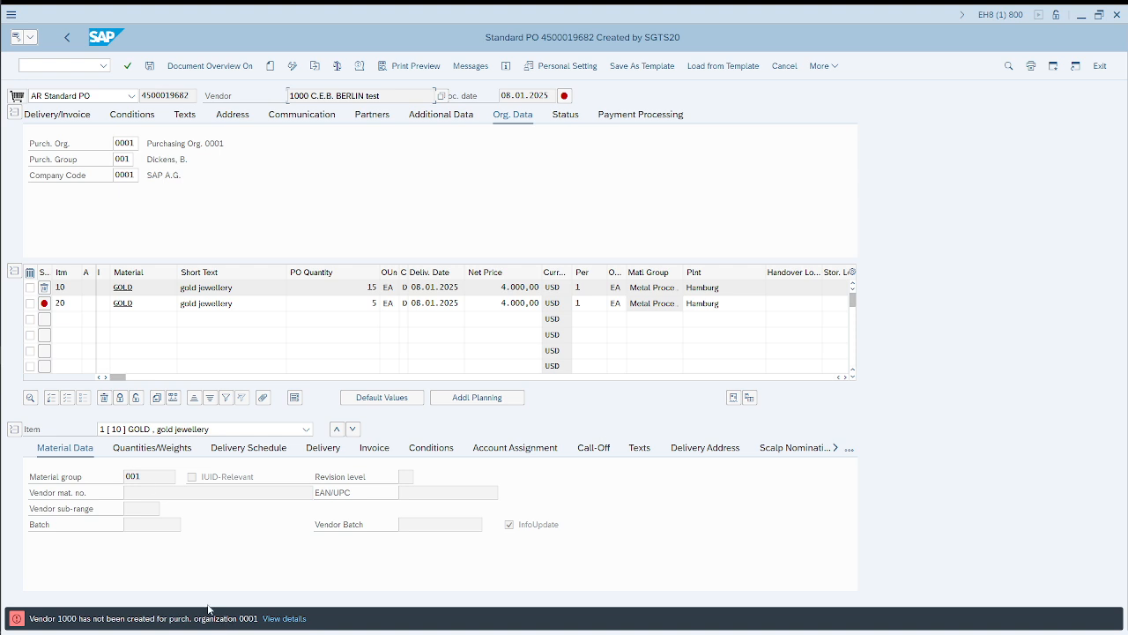
Step: Set both the purchasing organization and the company code in the purchase order header back to 1000
double_click(124, 142)
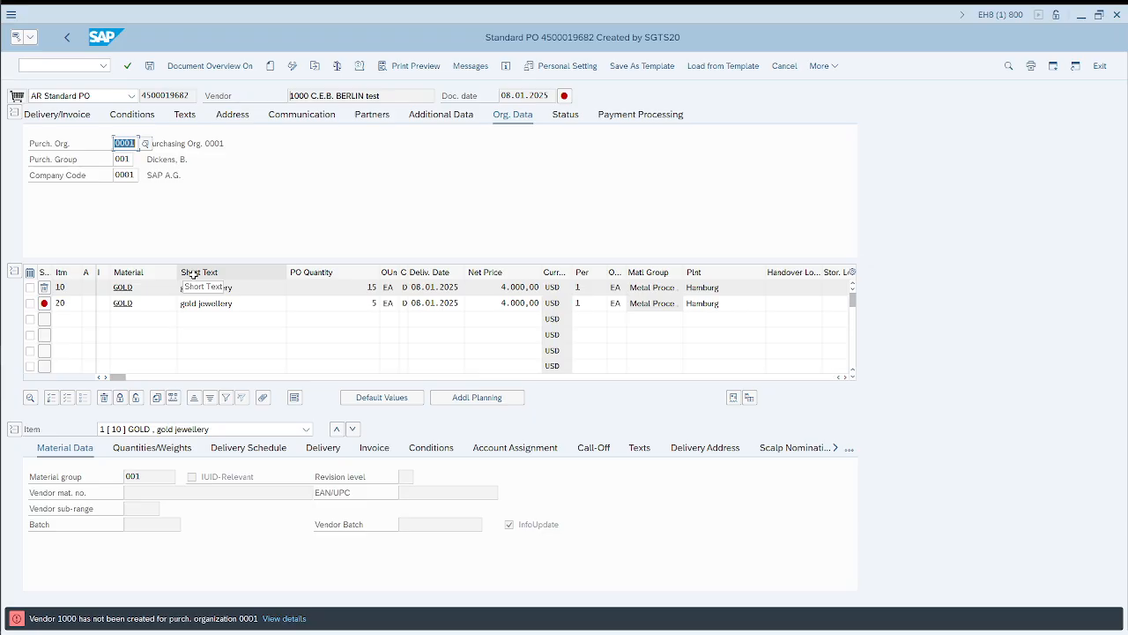
text(1000)
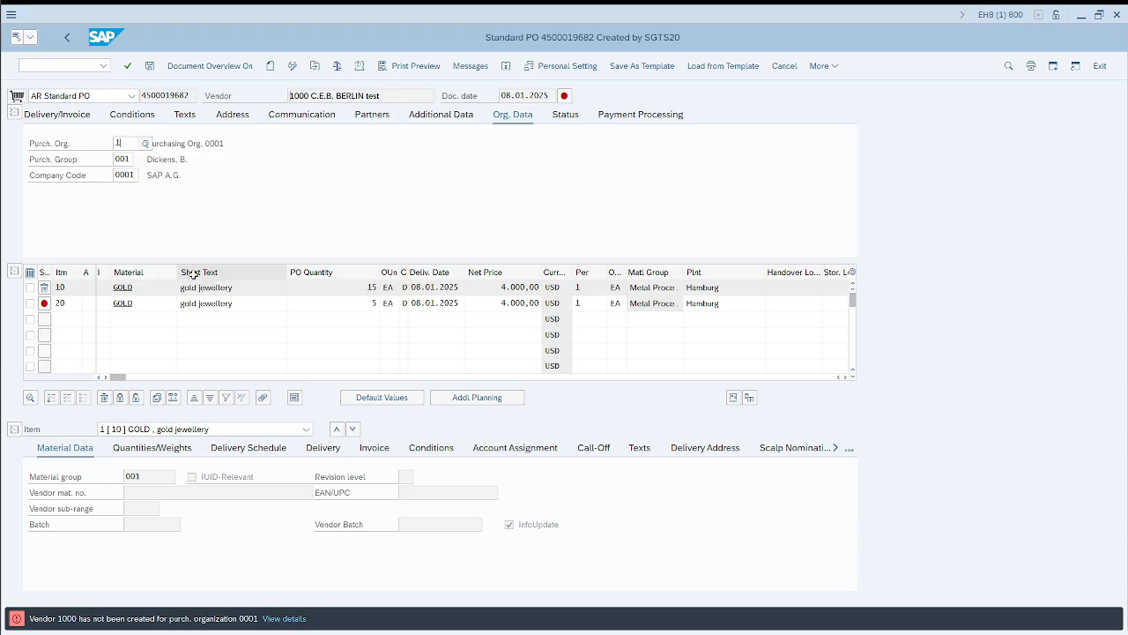
key(Return)
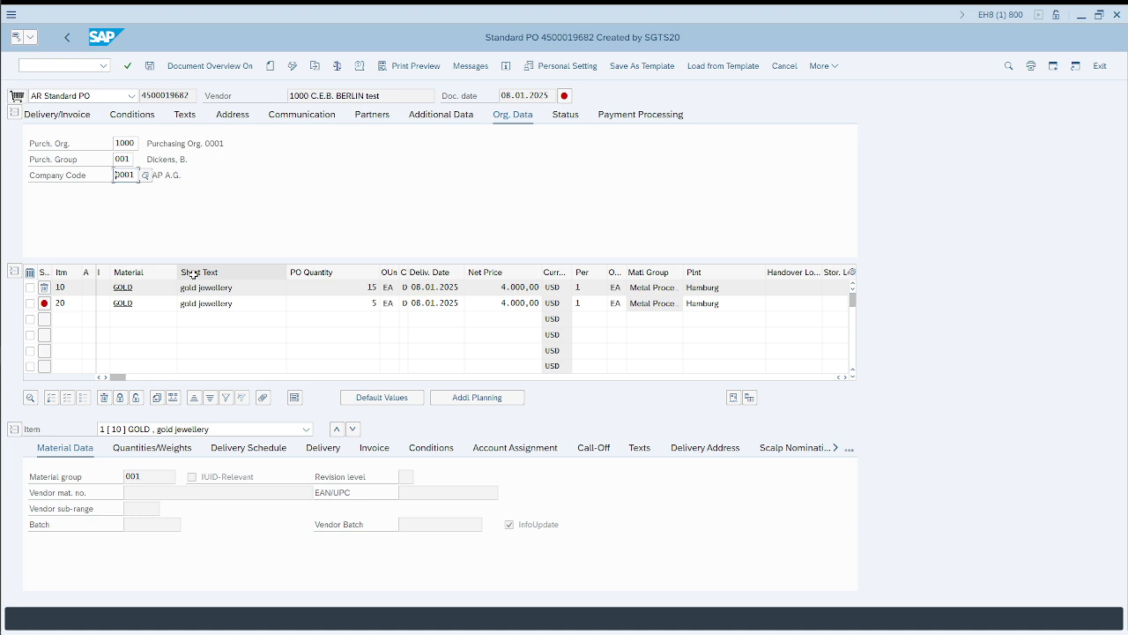
text(1000)
key(Return)
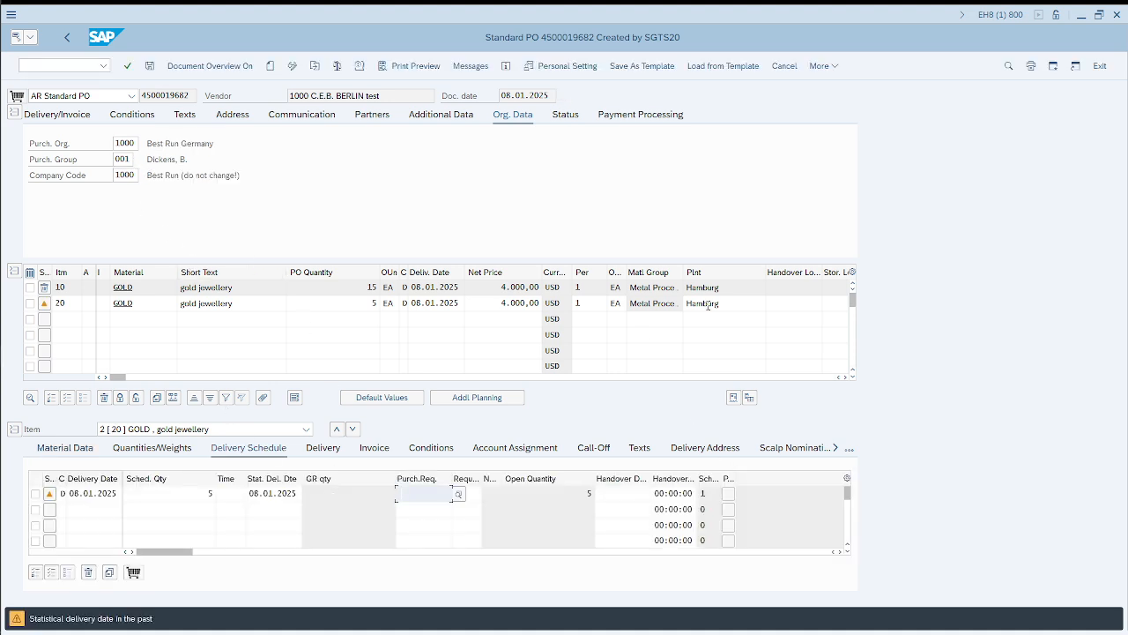
Step: Clear the plant of purchase order item 20, then load table T001K in the table display session
drag(726, 303, 675, 305)
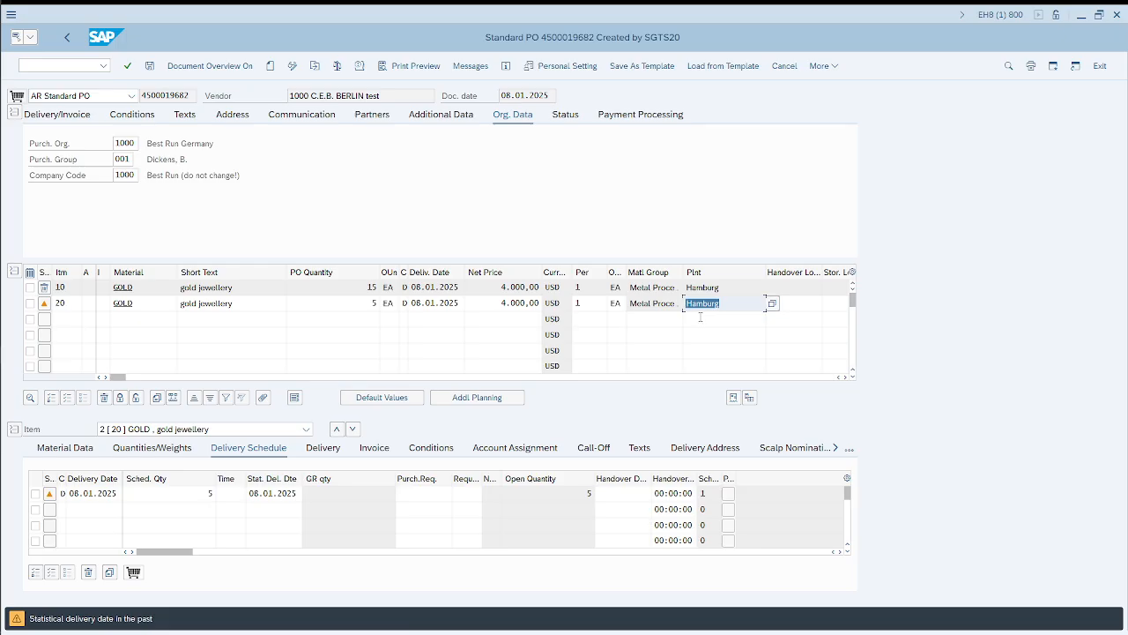
key(Delete)
key(alt+Tab)
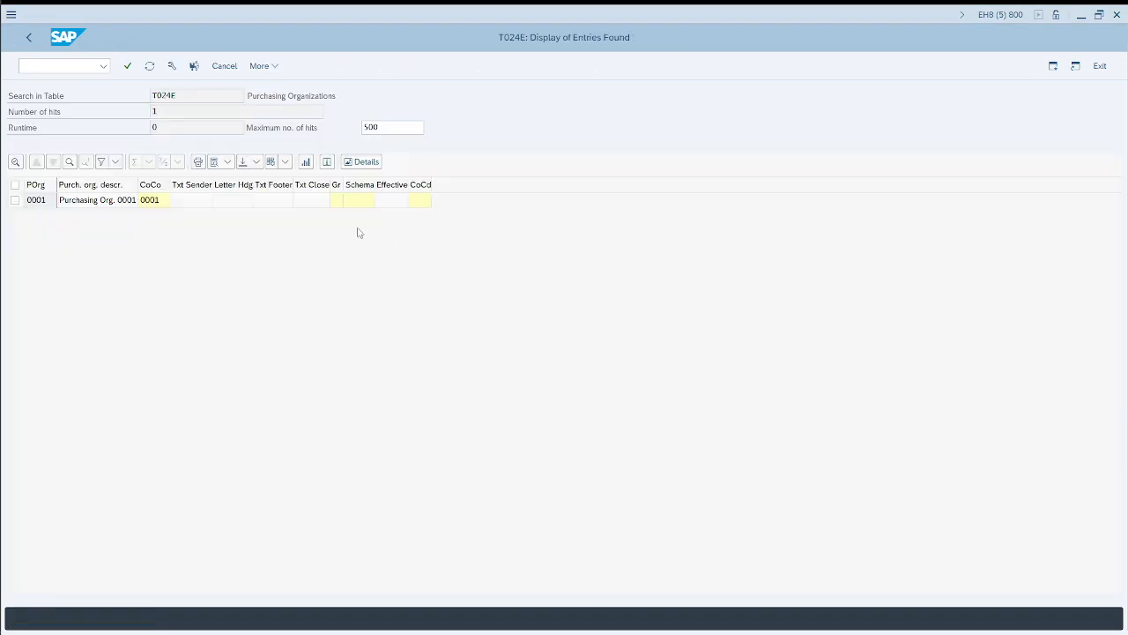
key(F3)
drag(147, 96, 117, 97)
text(t)
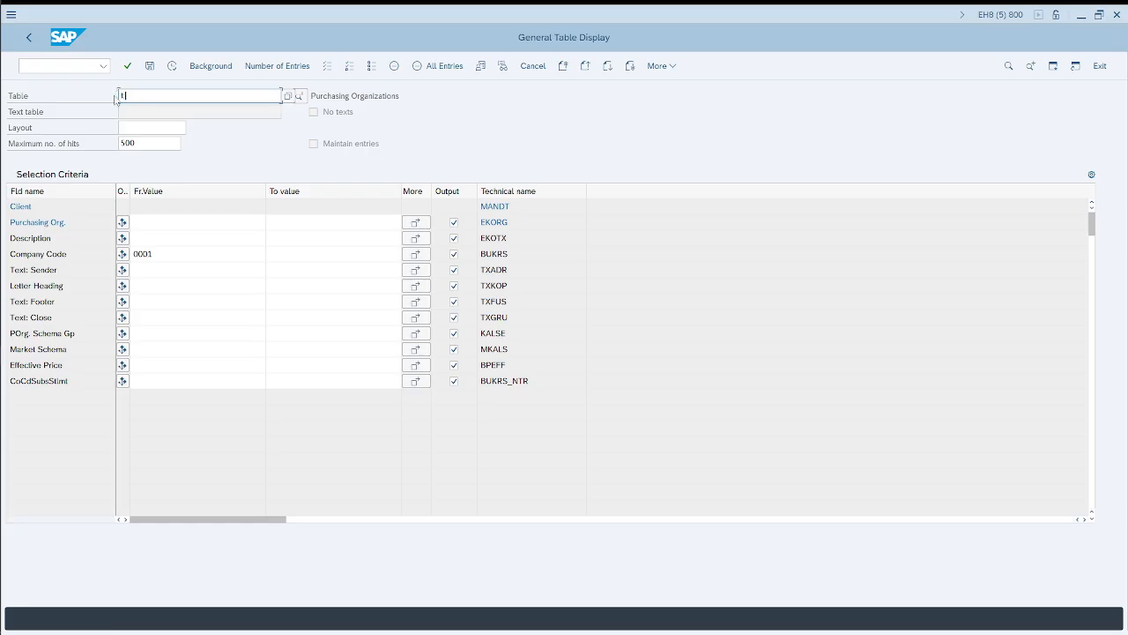
text(001k)
key(Return)
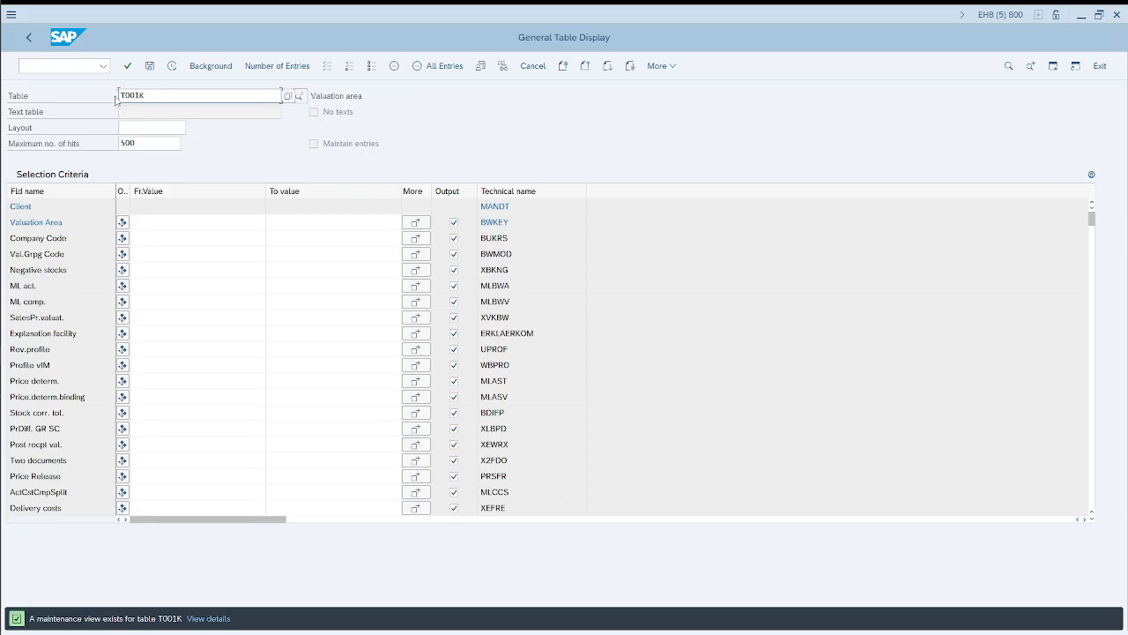
Step: Filter T001K by valuation area 1000 and display the matching entries
click(177, 236)
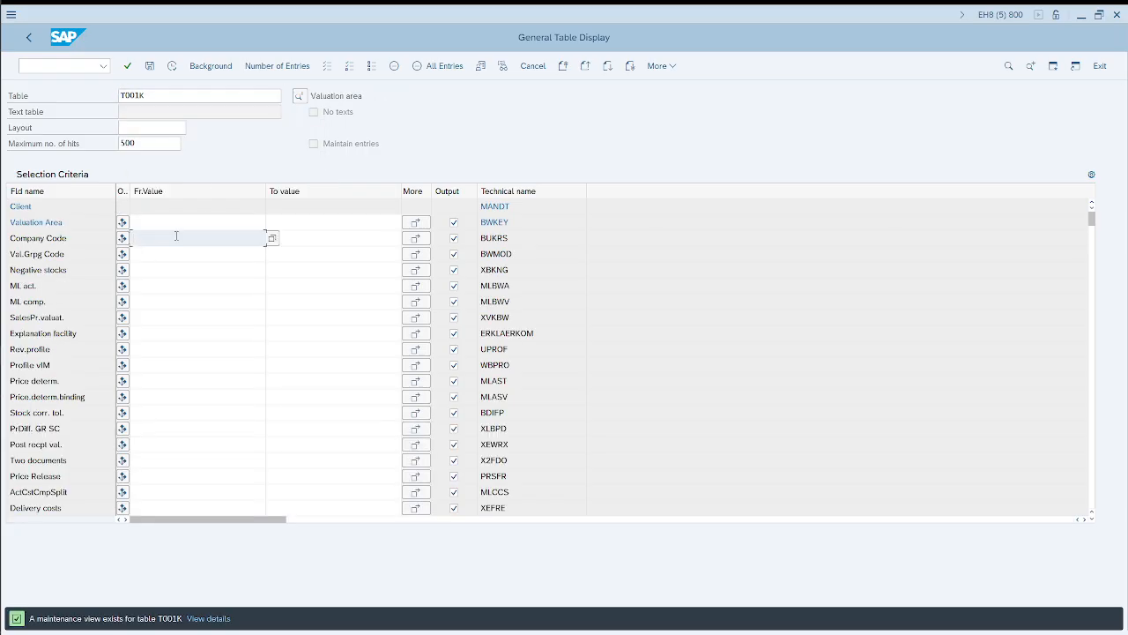
key(Up)
text(1000)
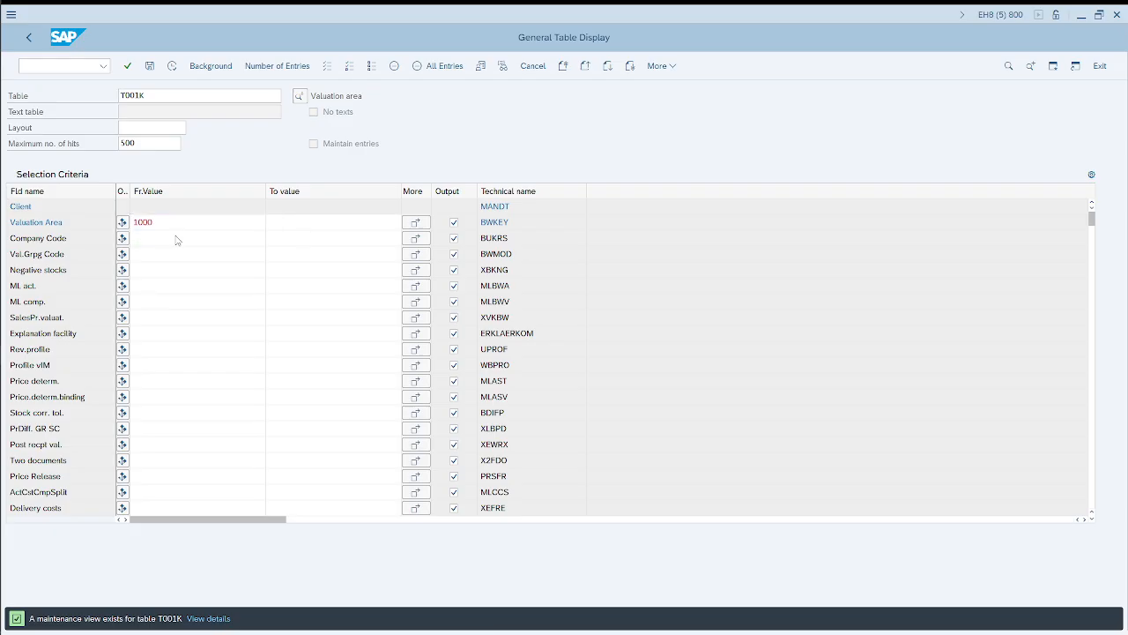
key(F8)
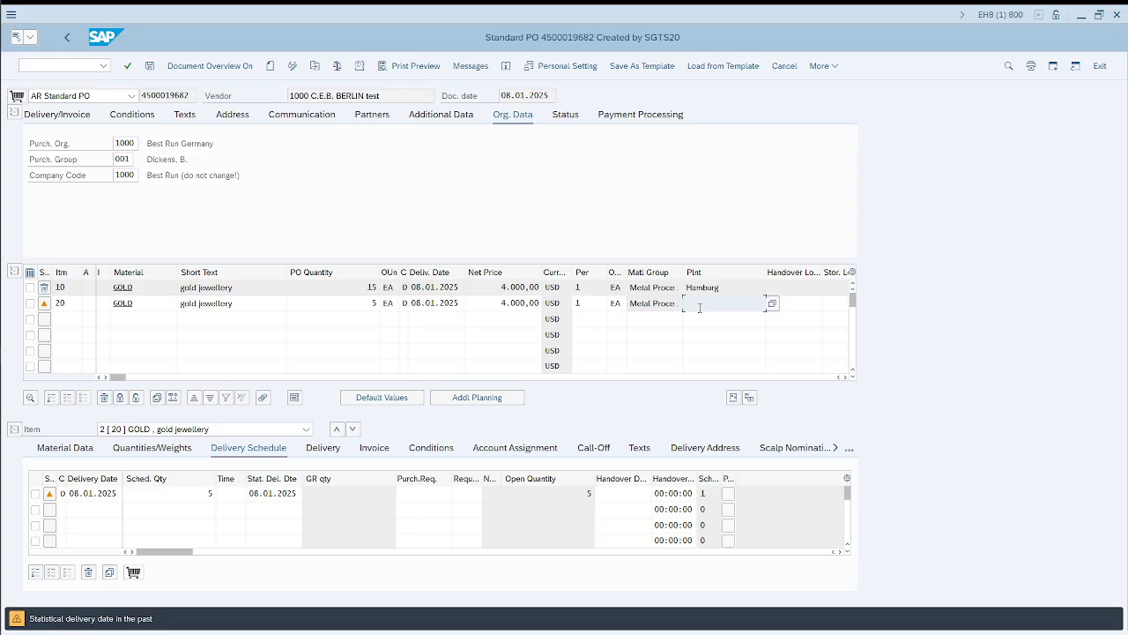
Step: Set the plant of purchase order item 20 to 0001, checking the company code of valuation area 0001 in T001K
text(0001)
key(alt+Tab)
key(F3)
drag(168, 223, 108, 222)
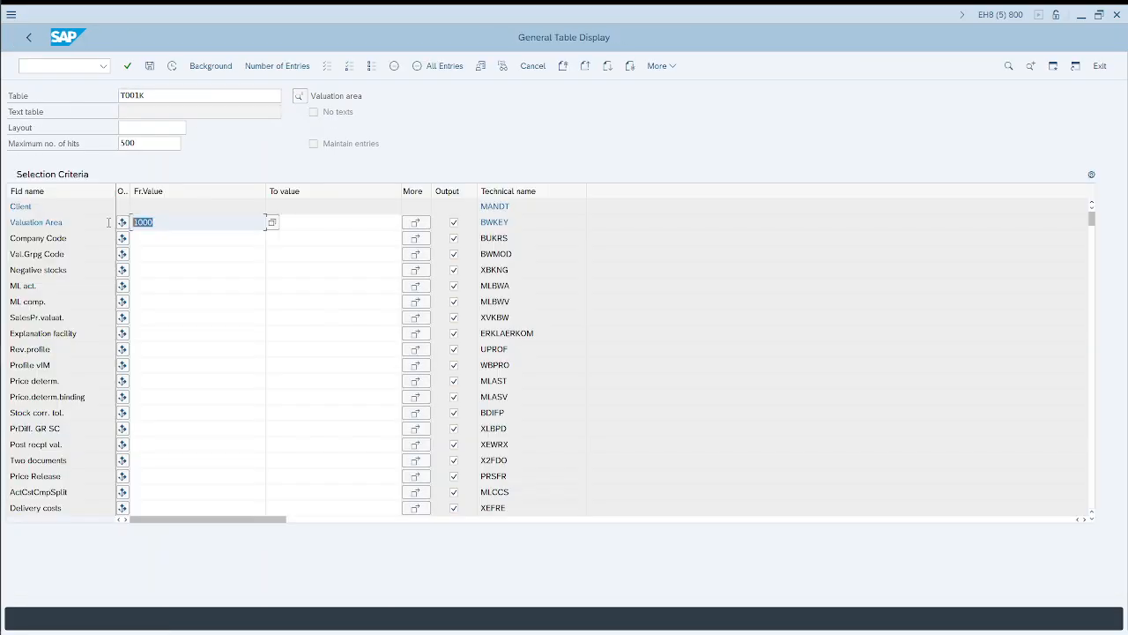
text(0001)
click(173, 68)
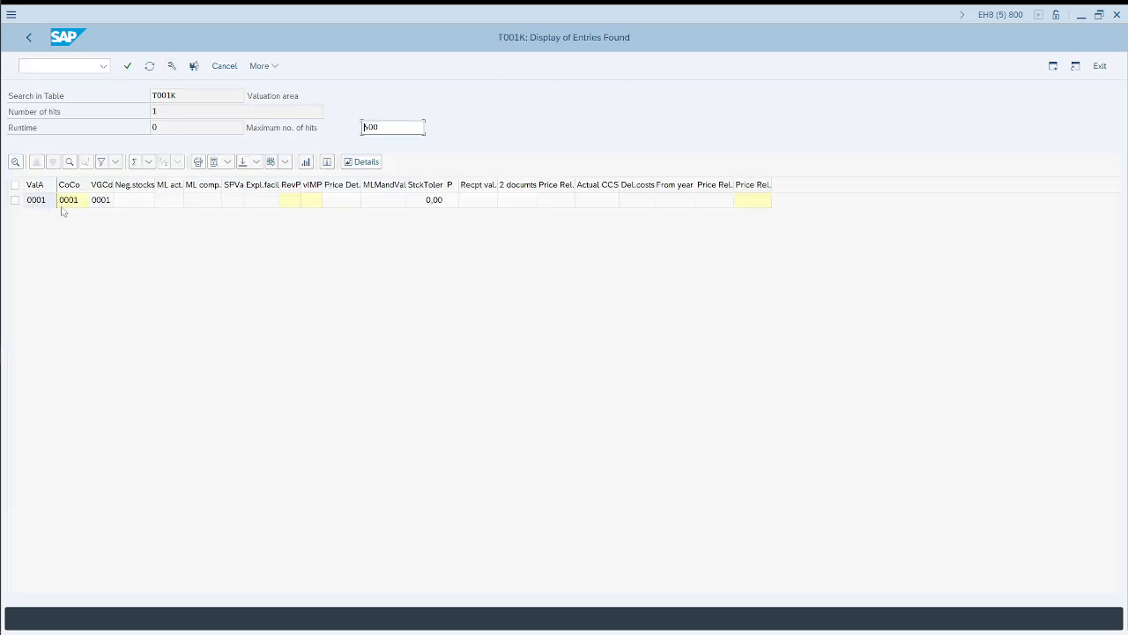
double_click(66, 202)
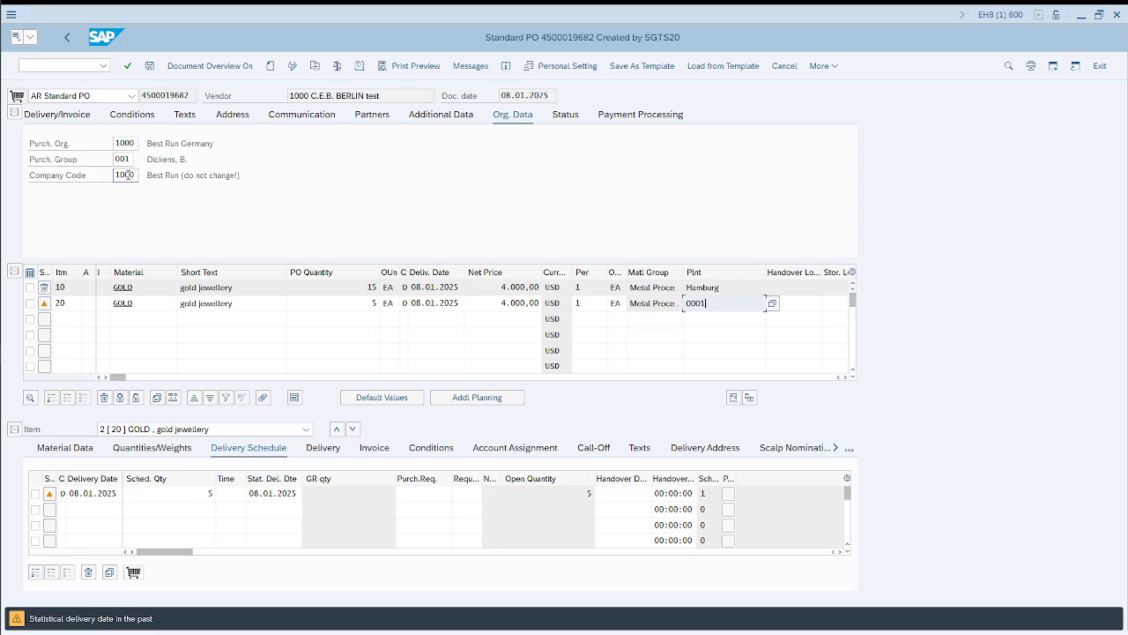
key(Return)
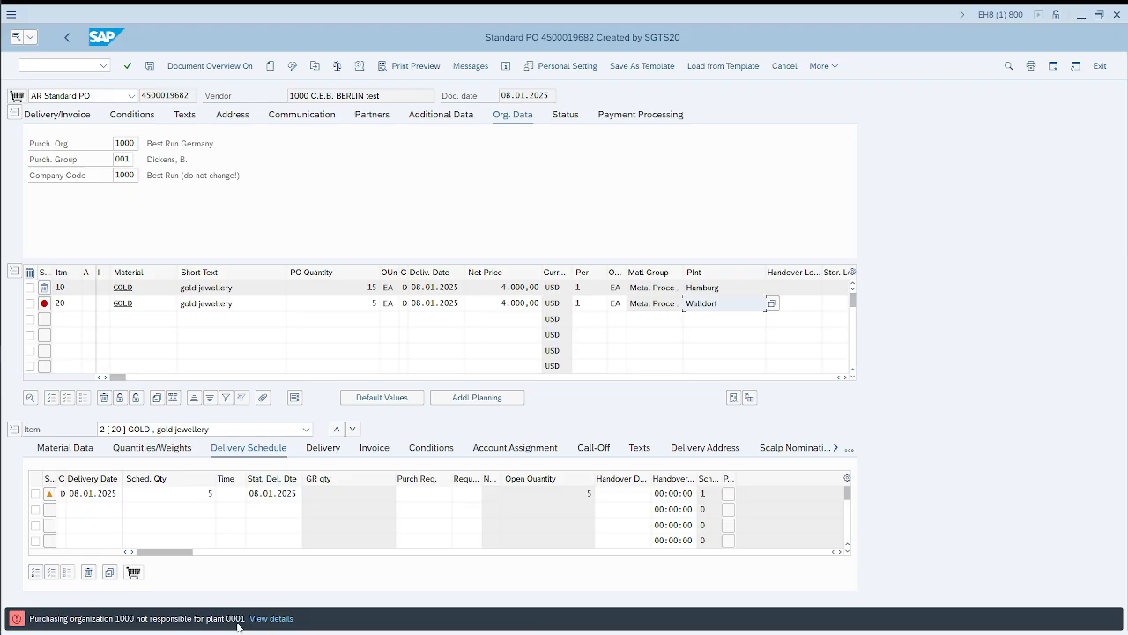
Step: Switch to the Excalidraw whiteboard, examine how the purchase organization links to plant and company code, and return to the purchase order
key(alt+Tab)
key(alt+Tab)
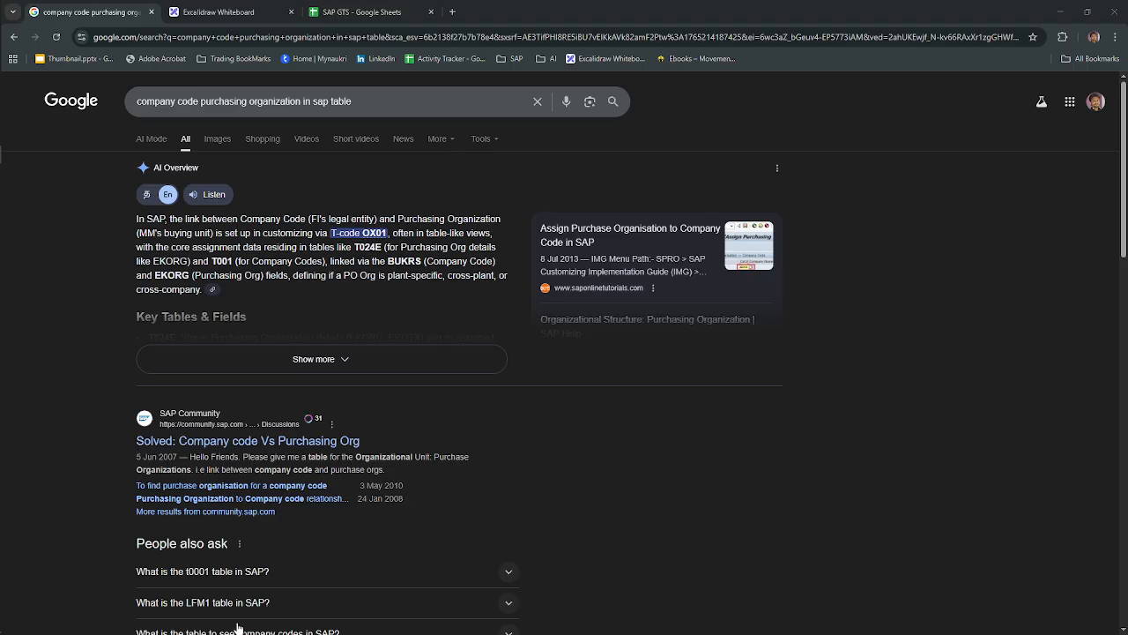
click(220, 12)
scroll(537, 346, up, 5)
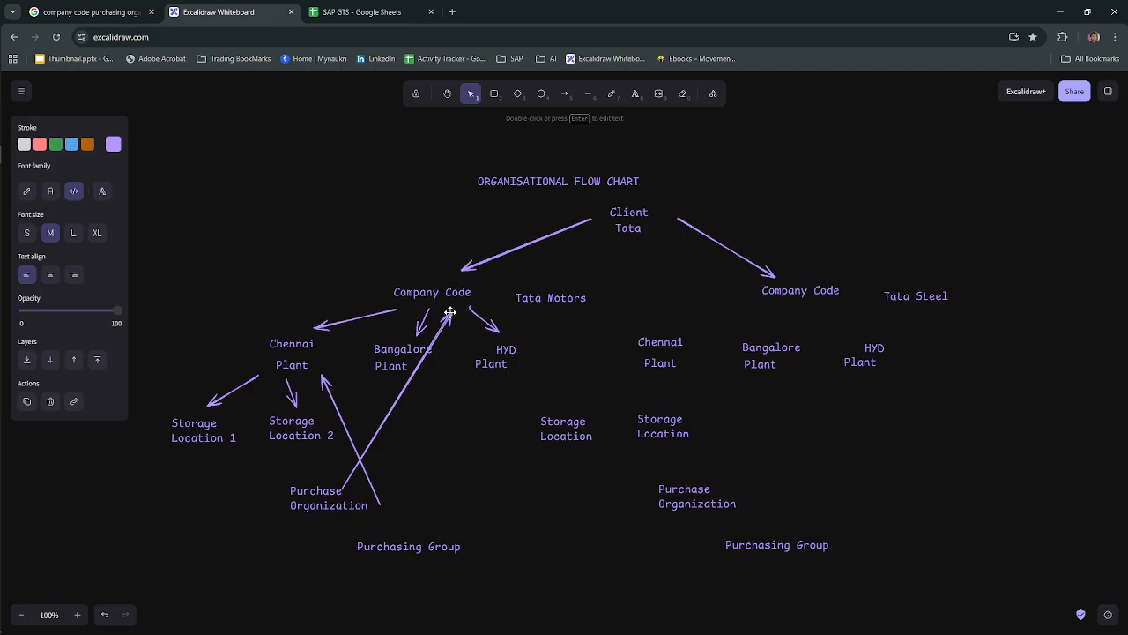
key(alt+Tab)
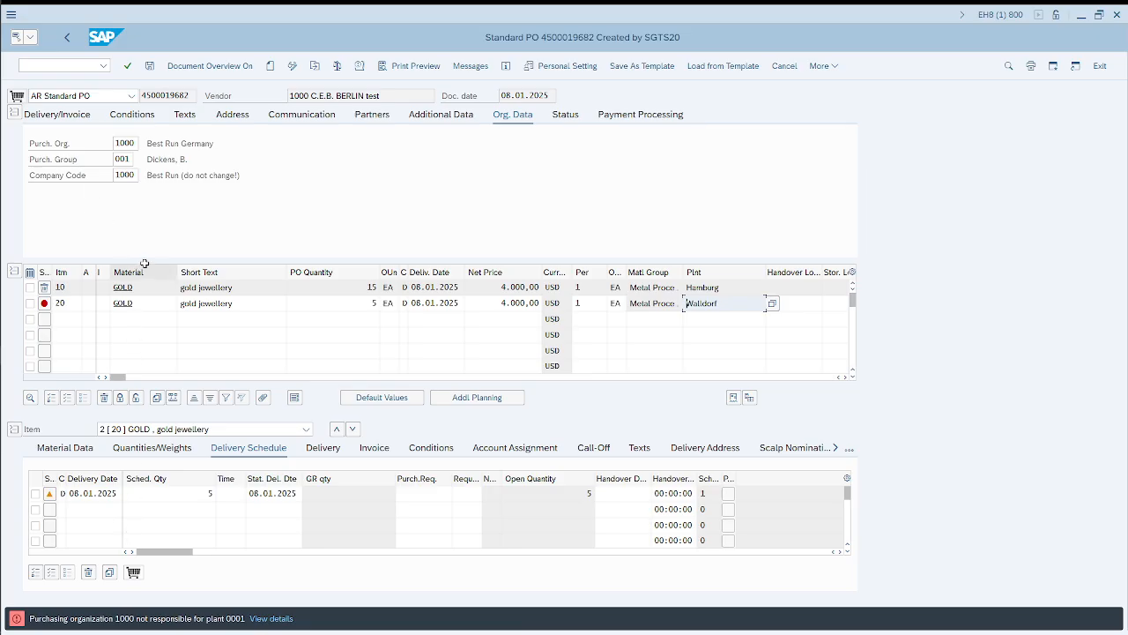
Step: Set the purchasing organization in the purchase order header to 0001 and check the vendor and the first item's delivery date
drag(136, 144, 111, 144)
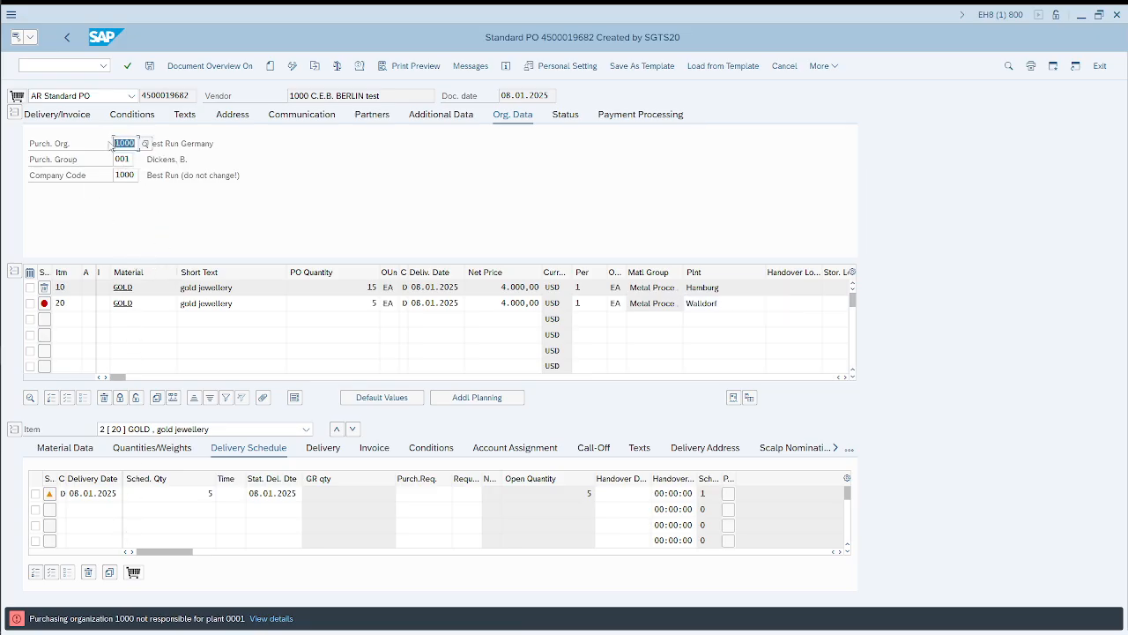
text(0001)
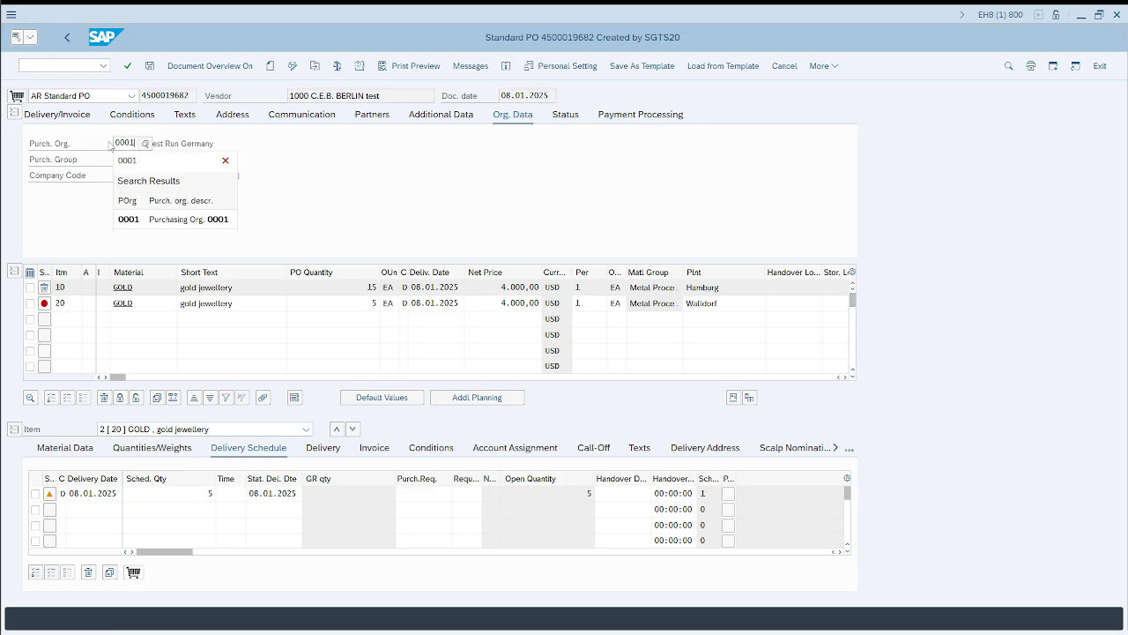
key(Return)
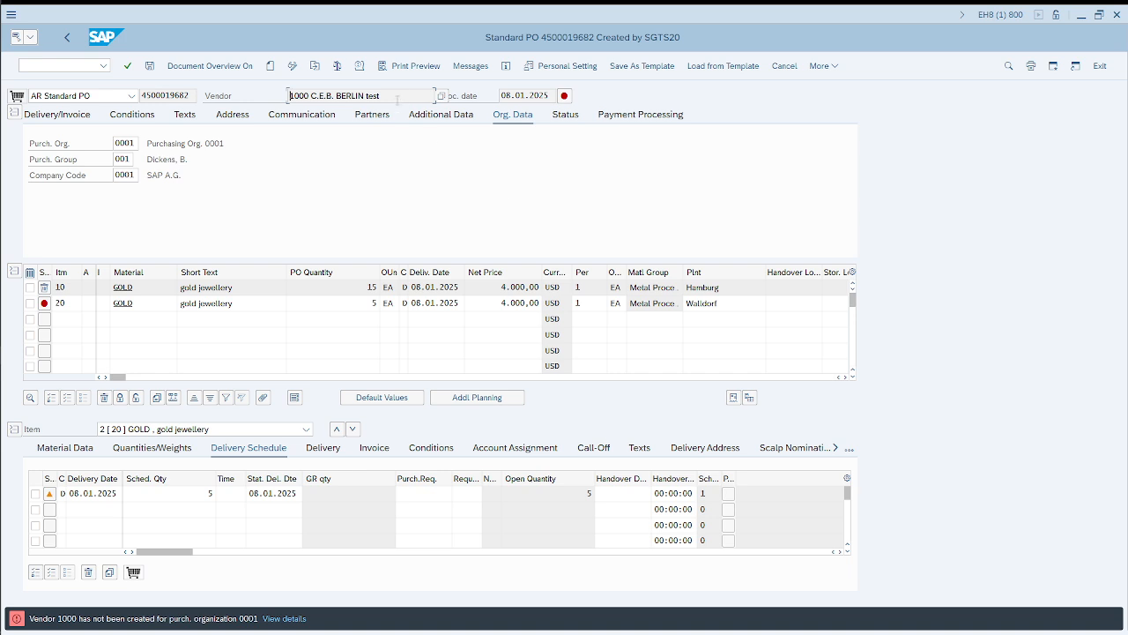
drag(398, 96, 284, 91)
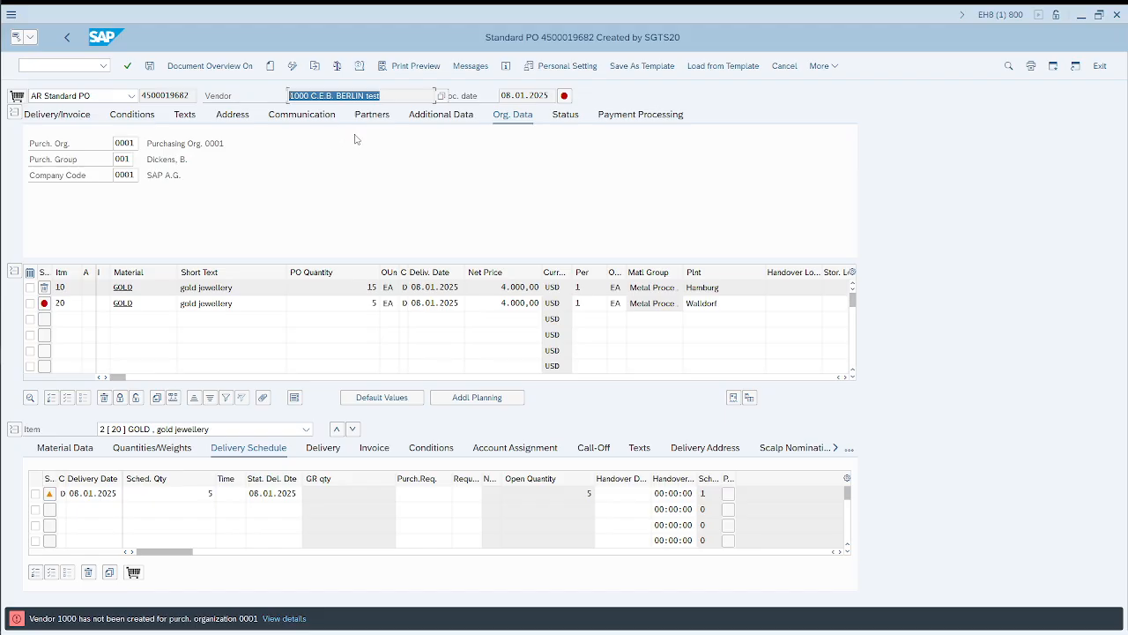
drag(458, 287, 402, 288)
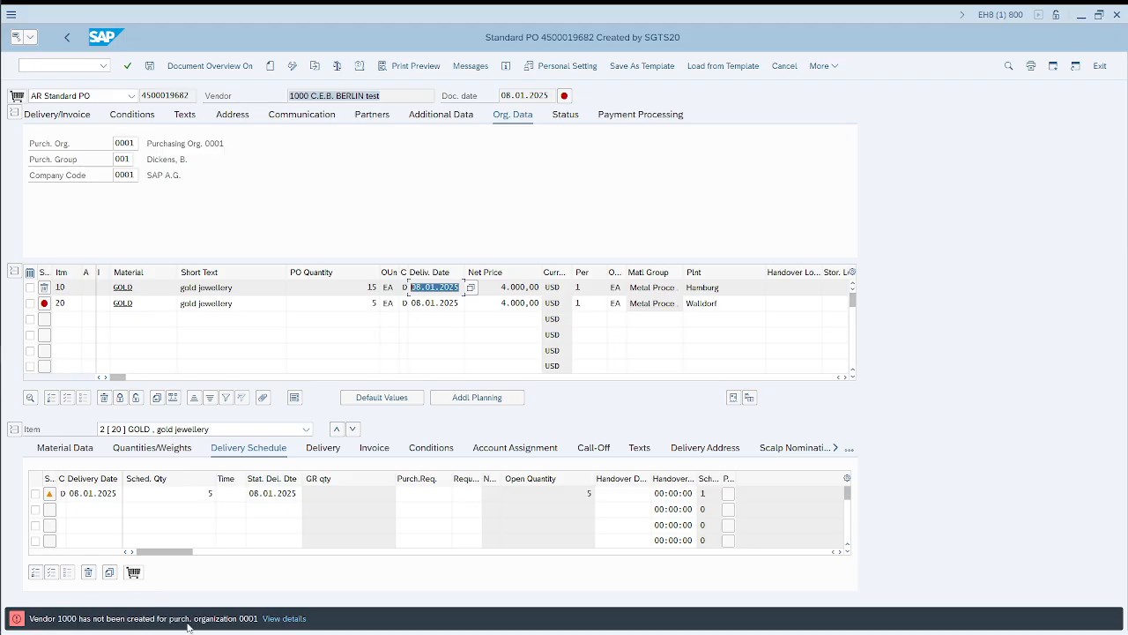
Step: Enter the transaction code /nxd03 for leaving the purchase order
click(77, 67)
text(/n)
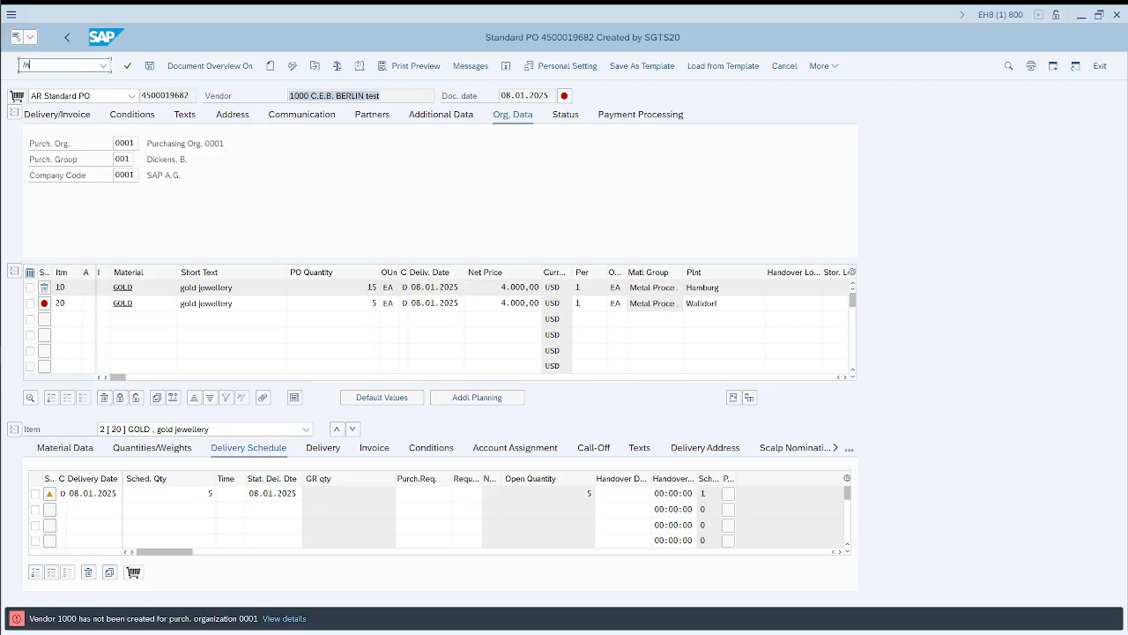
text(xd03)
Step: Switch to the Google results in the browser and search for "tcode for vendor in sap"
key(alt+Tab)
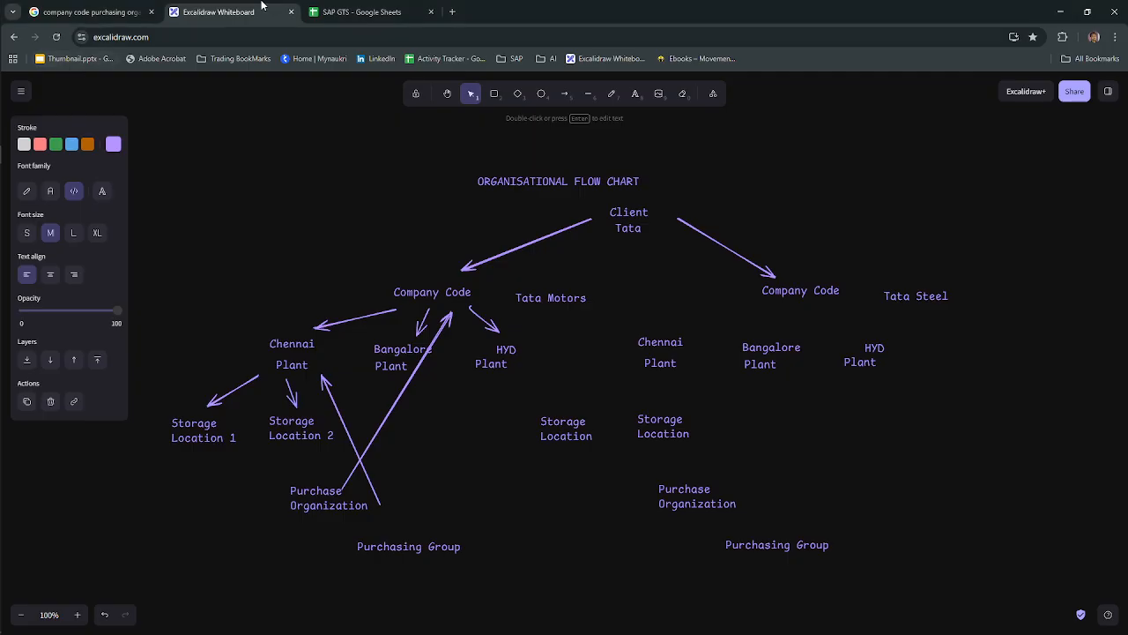
click(132, 7)
triple_click(369, 103)
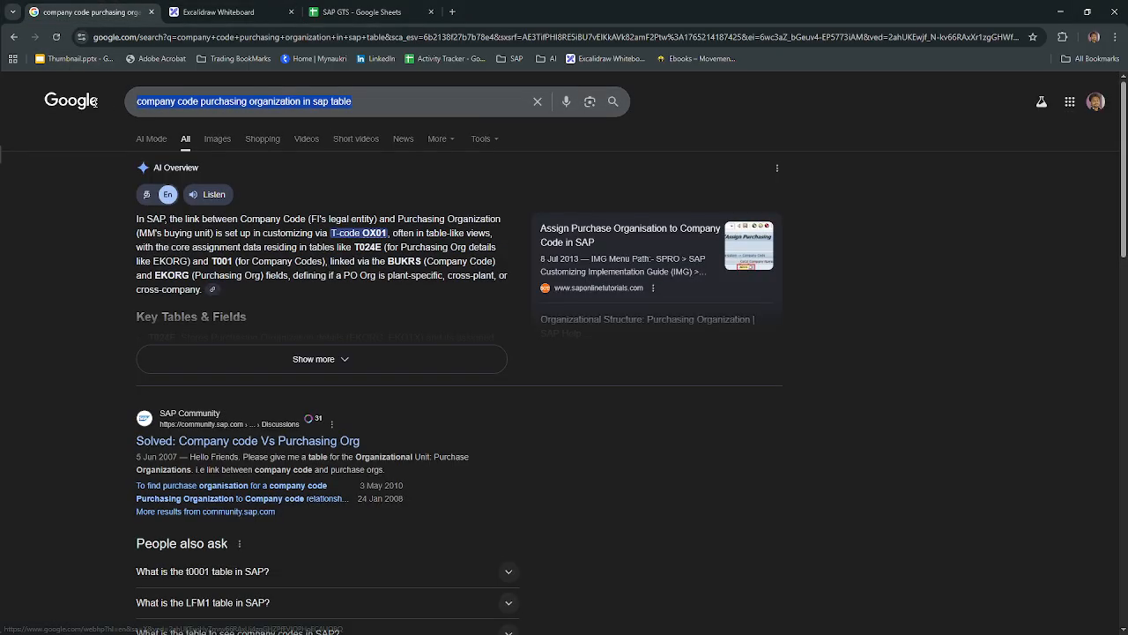
text(tcode for vendor n)
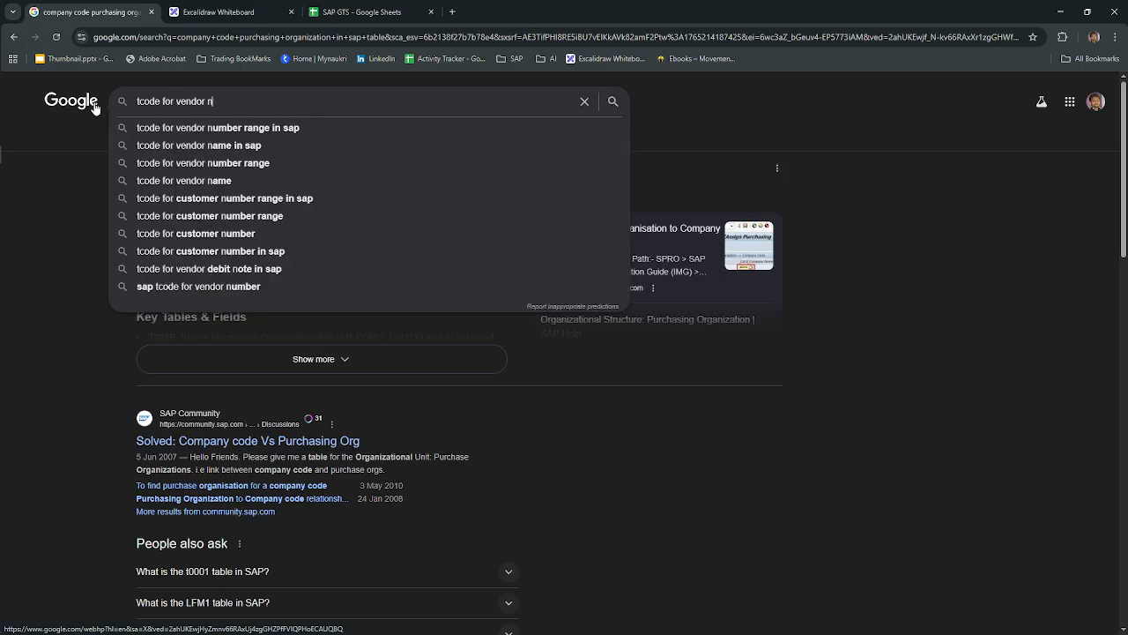
key(BackSpace)
text(in sap)
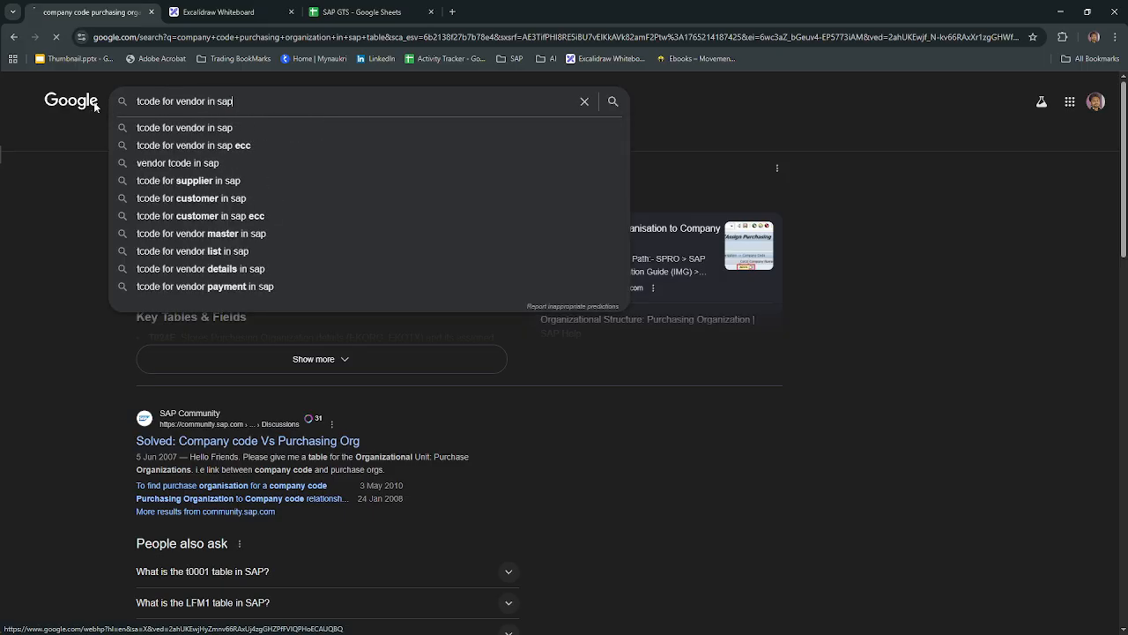
Step: Run the vendor transaction code search in the browser and compare its results with the code entered in the SAP purchase order window
key(Return)
key(alt+Tab)
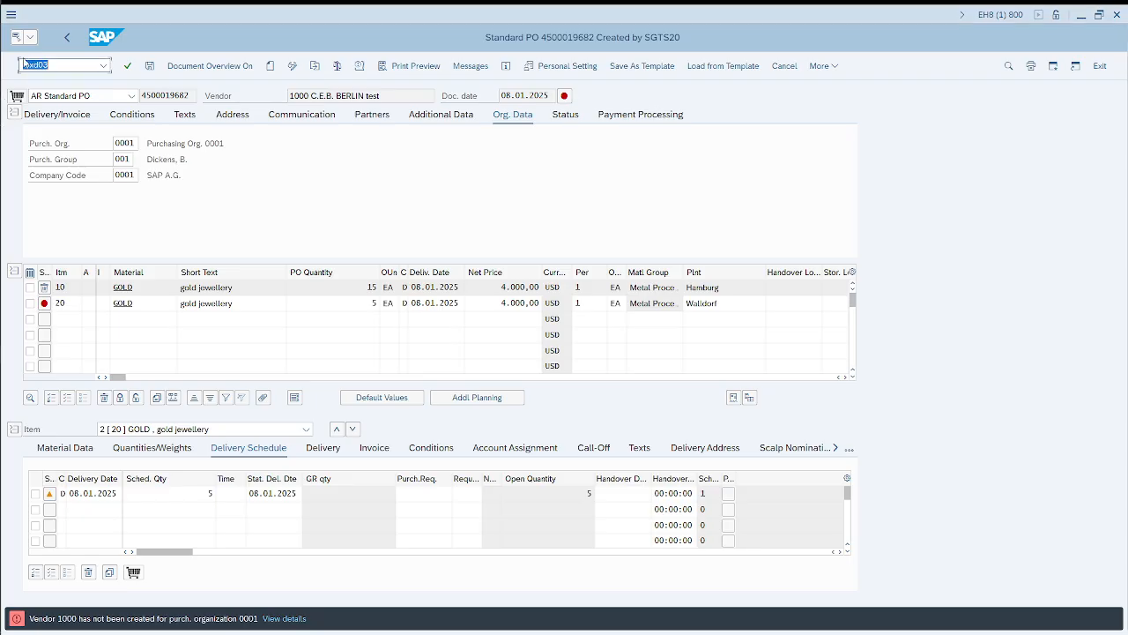
key(alt+Tab)
key(alt+Tab)
Step: Leave the purchase order, dismiss the customer display dialog, and display vendor 1000 with transaction xk03
key(Return)
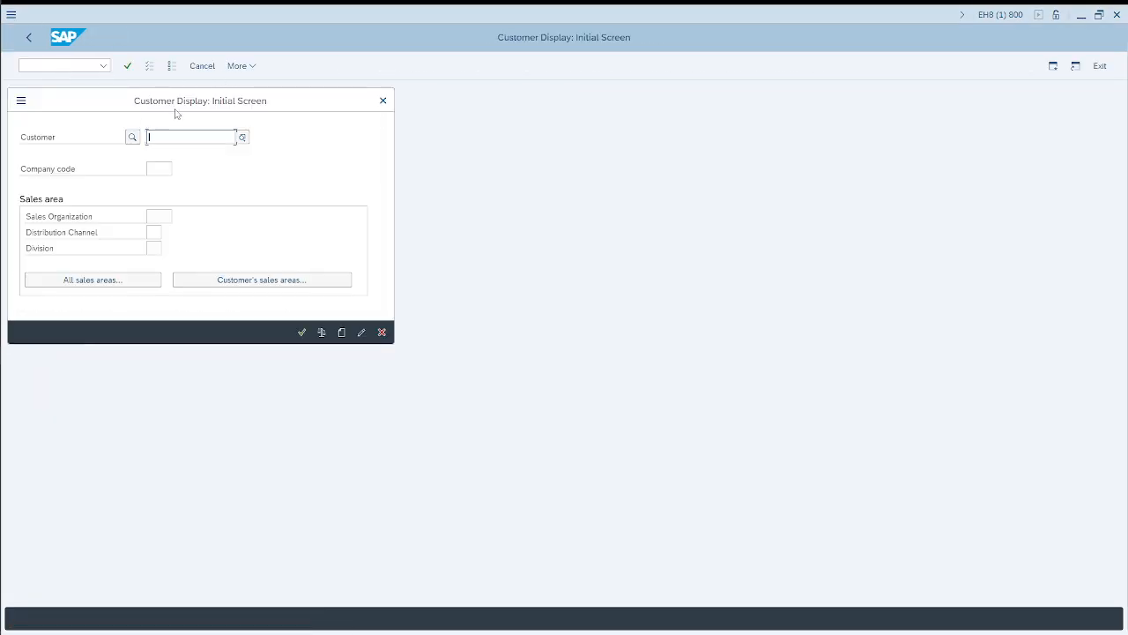
click(382, 100)
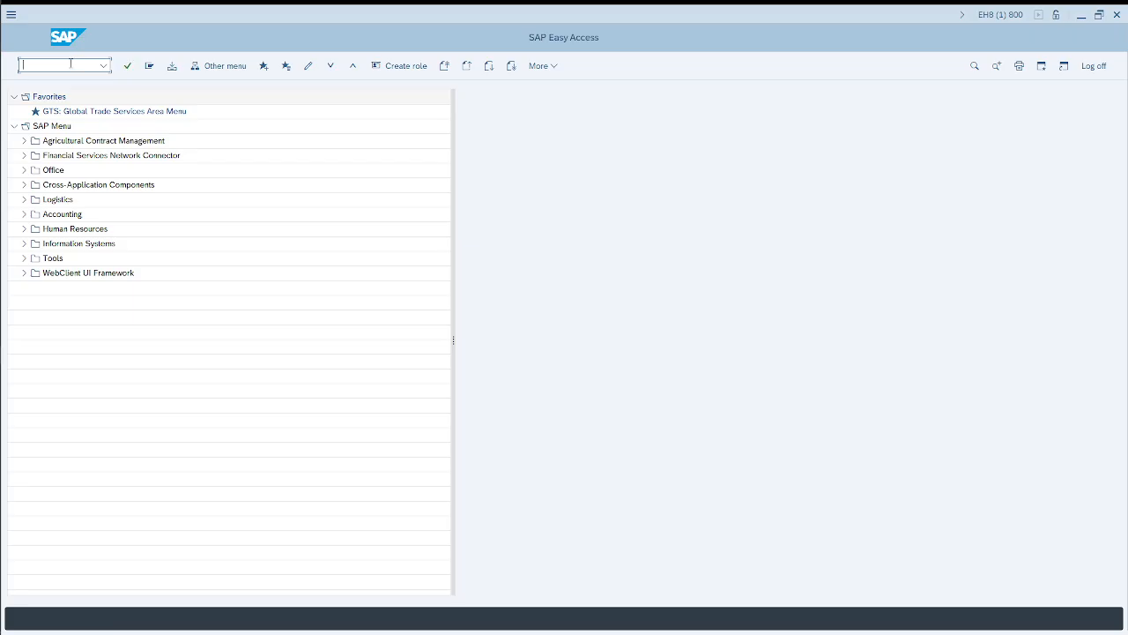
text(xk03)
key(Return)
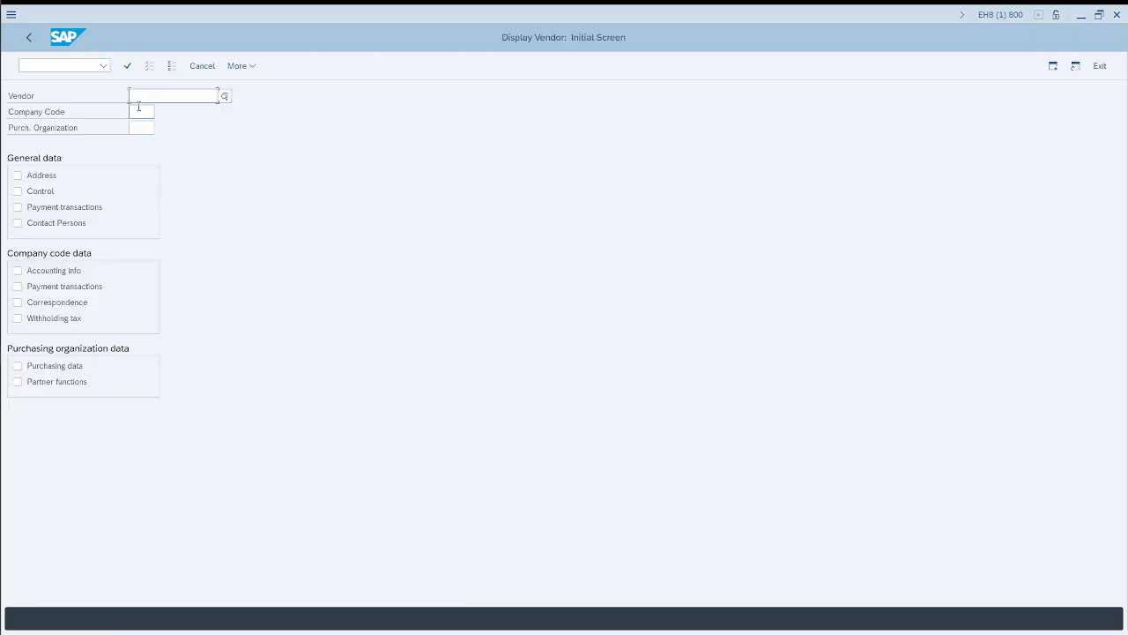
text(1000)
key(Return)
Step: Close the EH8 SAP session and show the feeder and GTS organizational structure lists on the Excalidraw whiteboard
click(43, 65)
text(/nex)
key(Return)
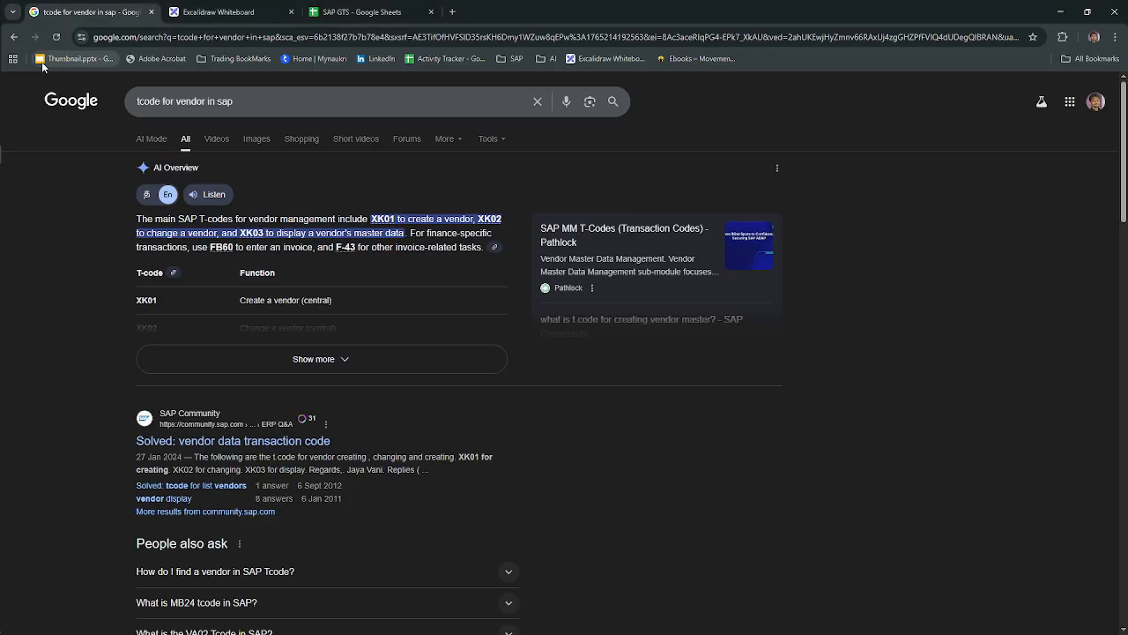
click(238, 13)
scroll(609, 321, down, 5)
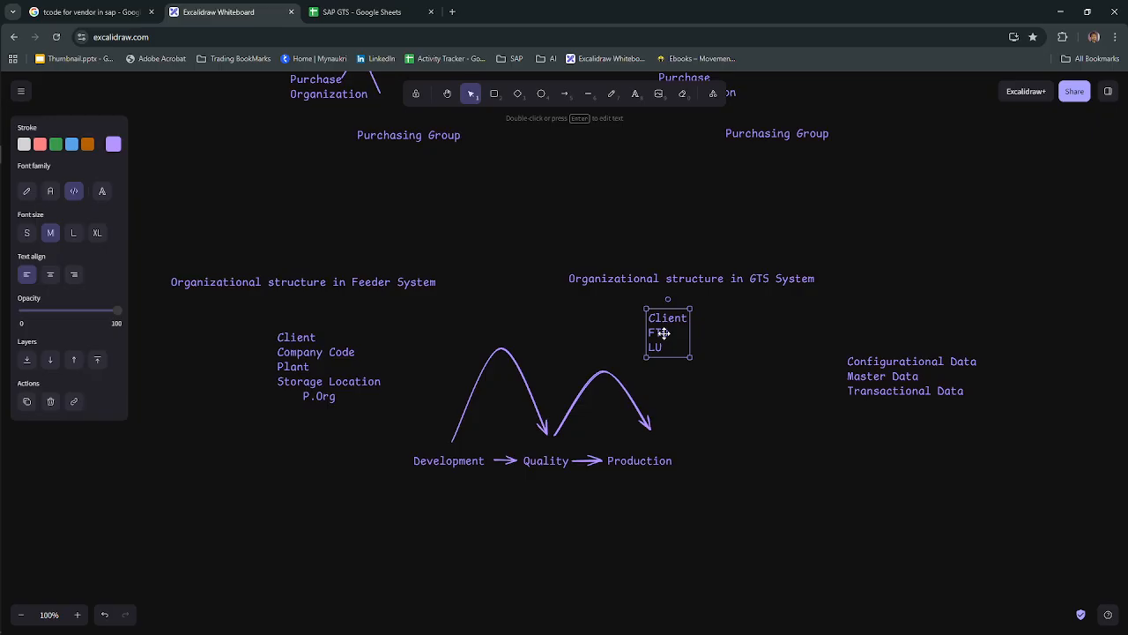
Step: Switch to the NSP SAP system, close its session, and switch to SAP Logon
key(alt+Tab)
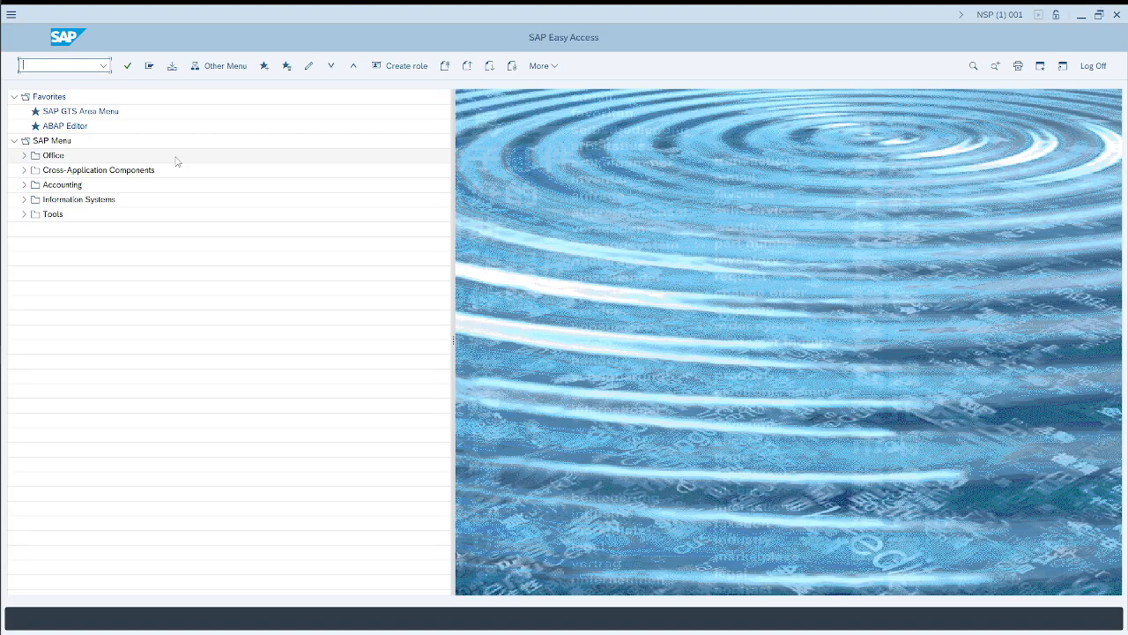
text(/ne)
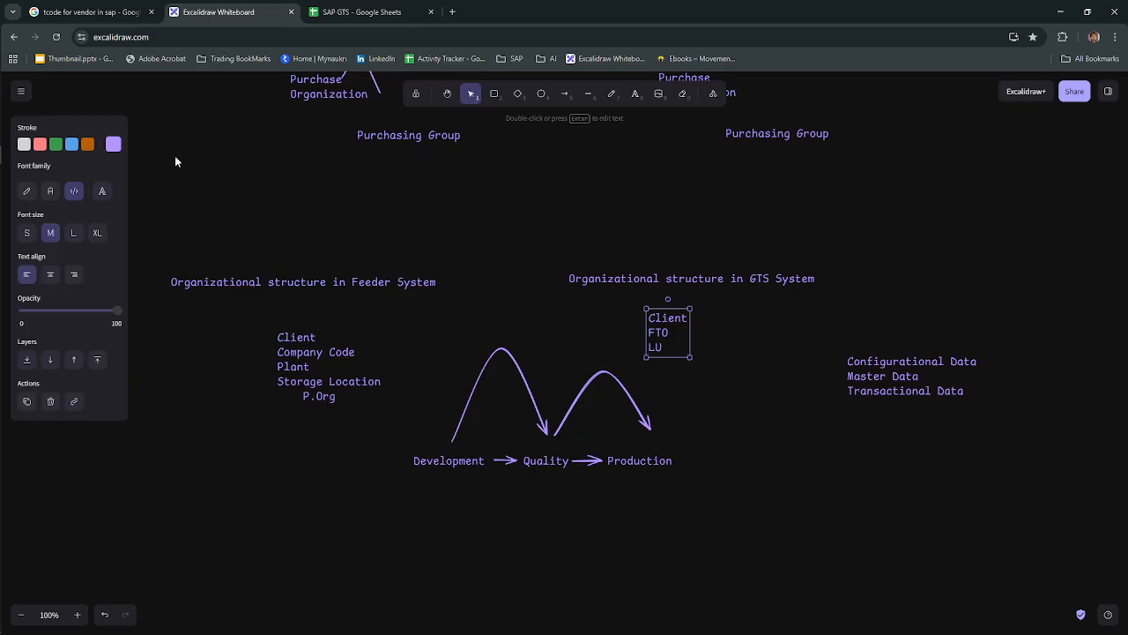
key(alt+Tab)
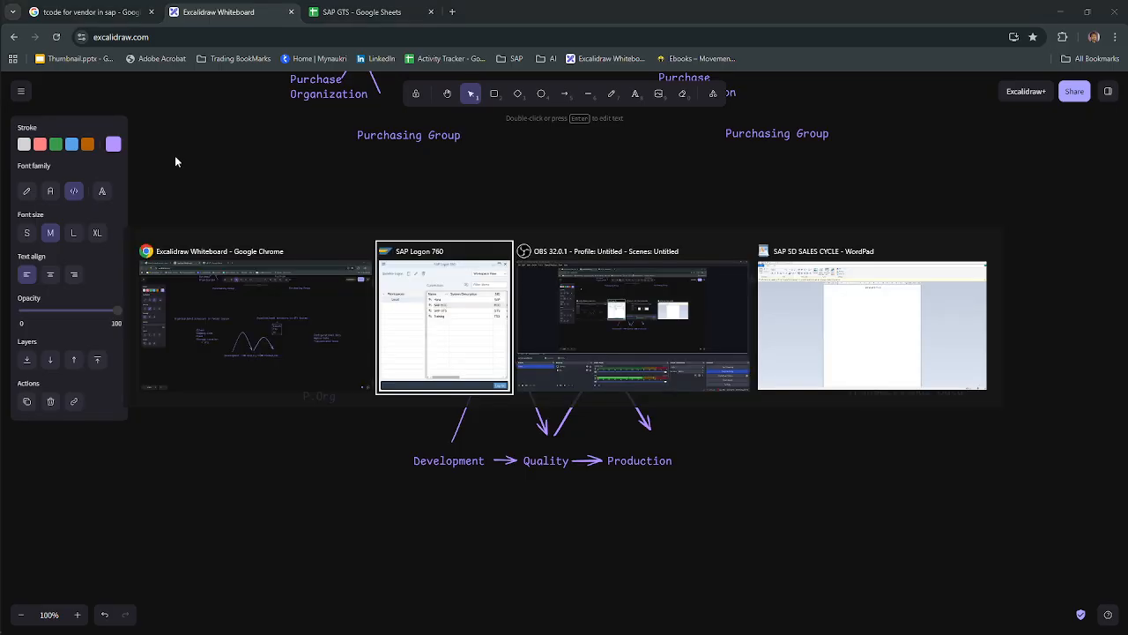